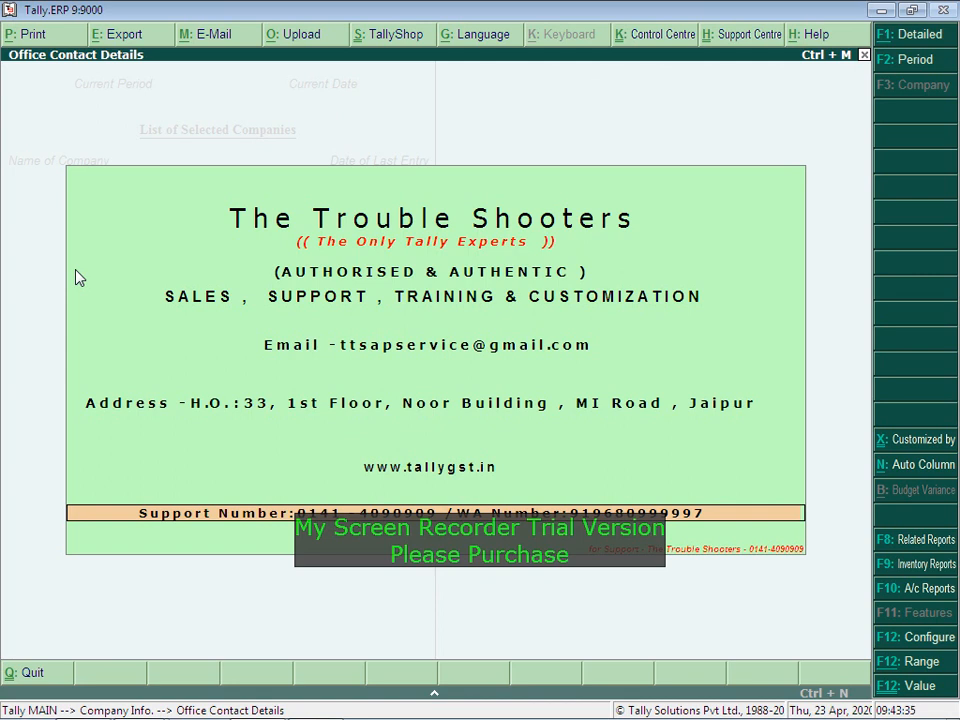
Step: Reload the Tally.ERP 9 download page and start downloading the setup.exe installer
mouse_move(79, 699)
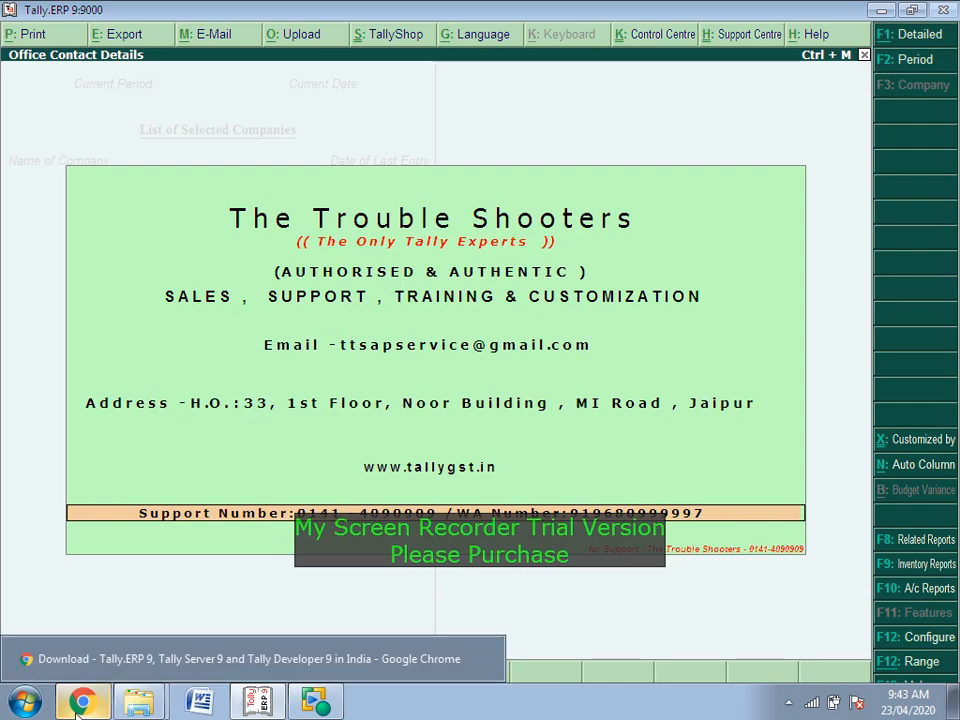
click(160, 662)
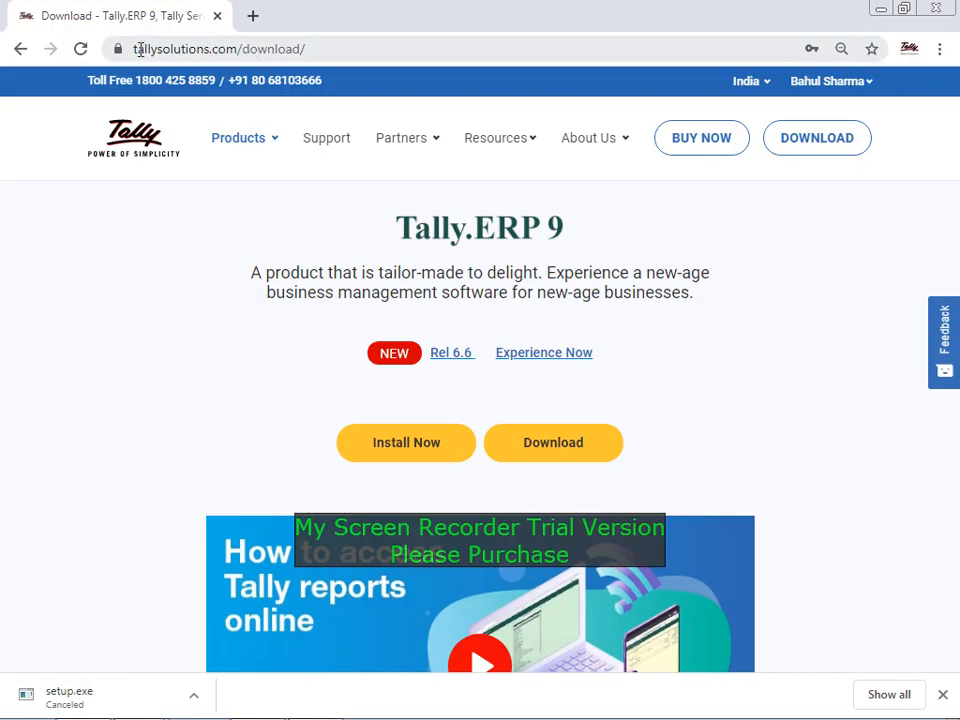
drag(133, 47, 240, 46)
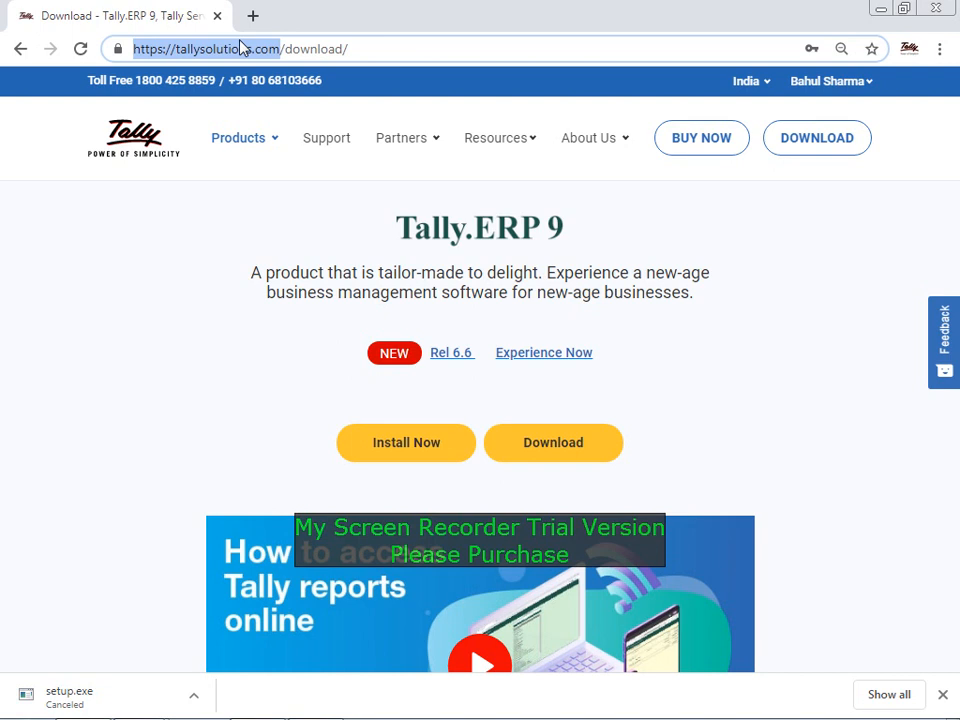
click(788, 148)
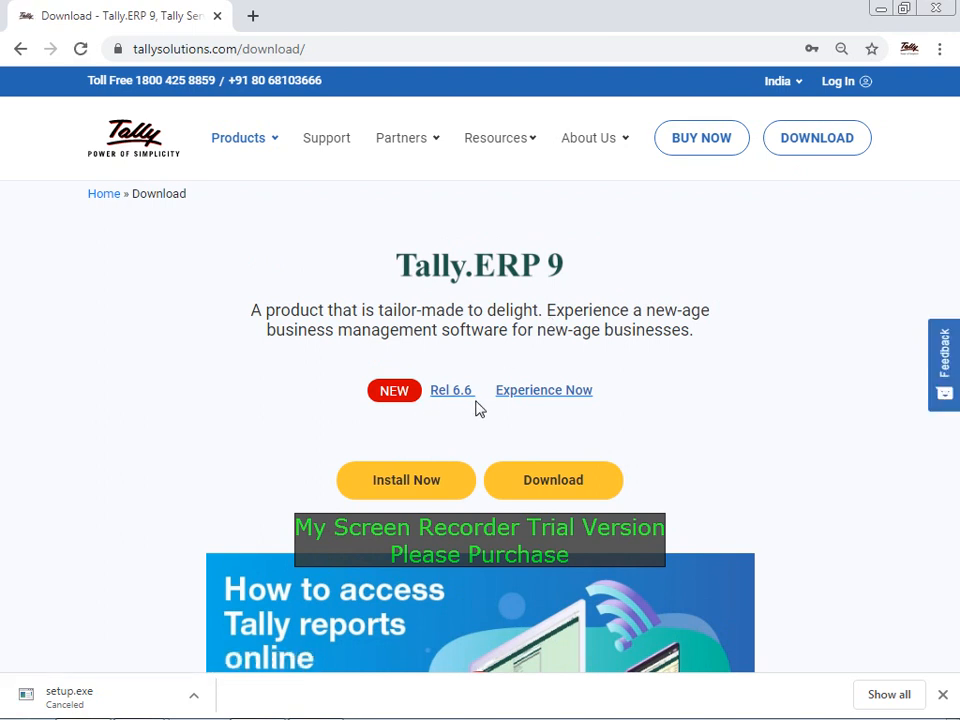
click(536, 480)
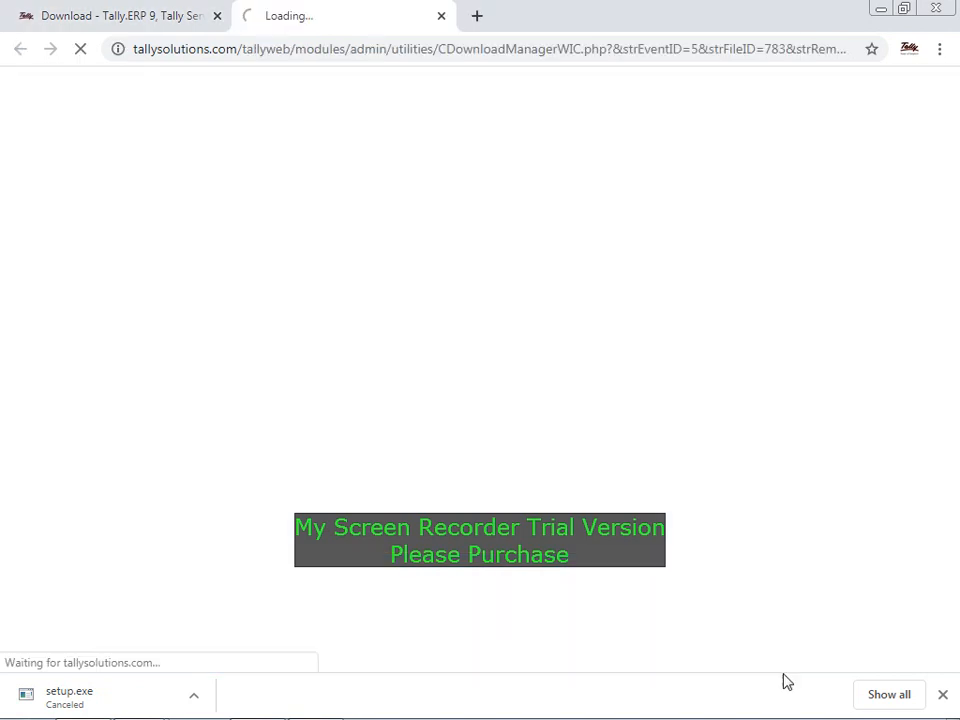
click(945, 697)
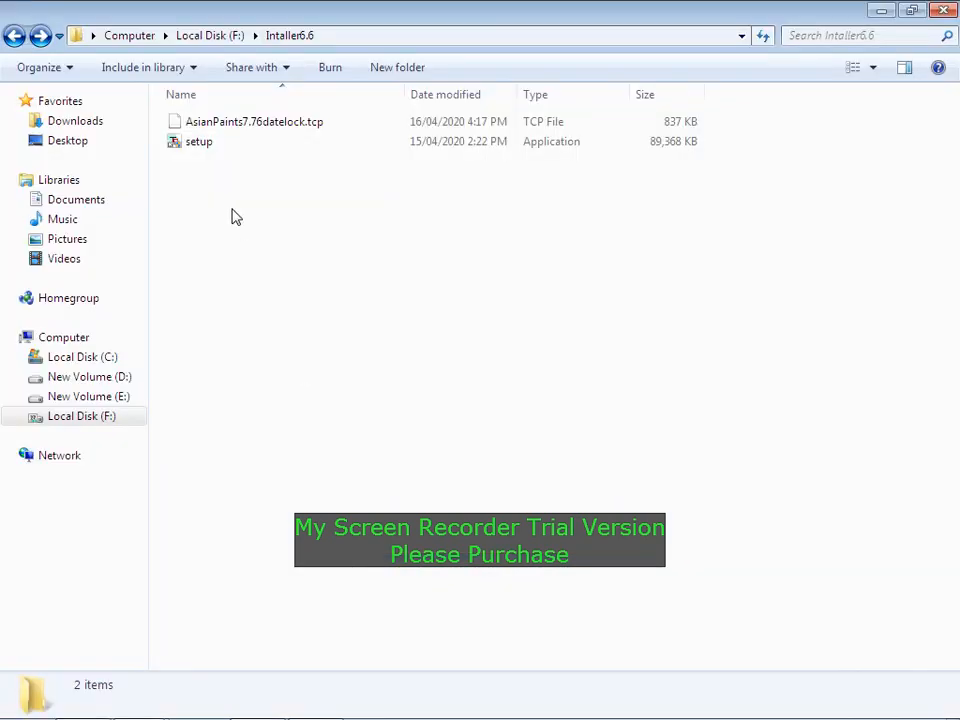
Step: Launch setup and change the installation folder to F:\Intaller6.6
click(207, 150)
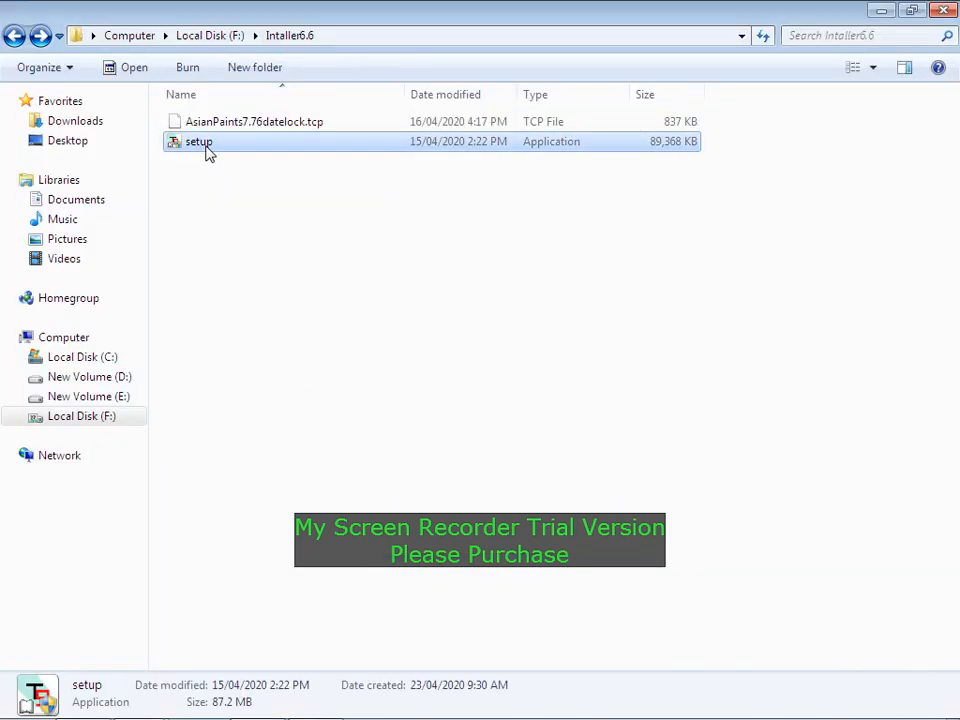
double_click(207, 150)
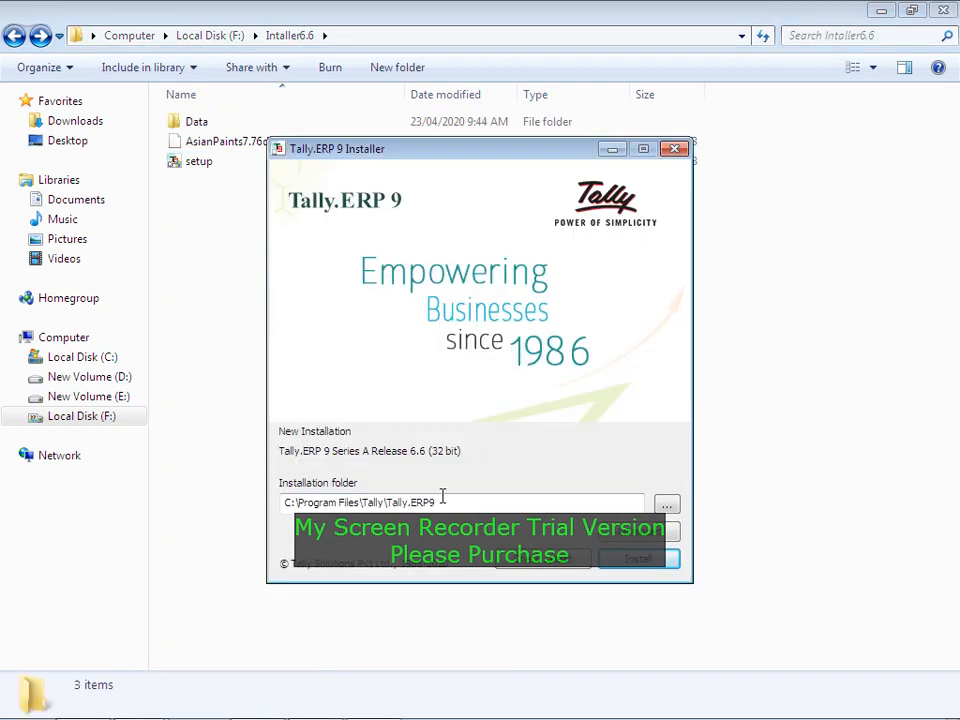
drag(442, 501, 270, 515)
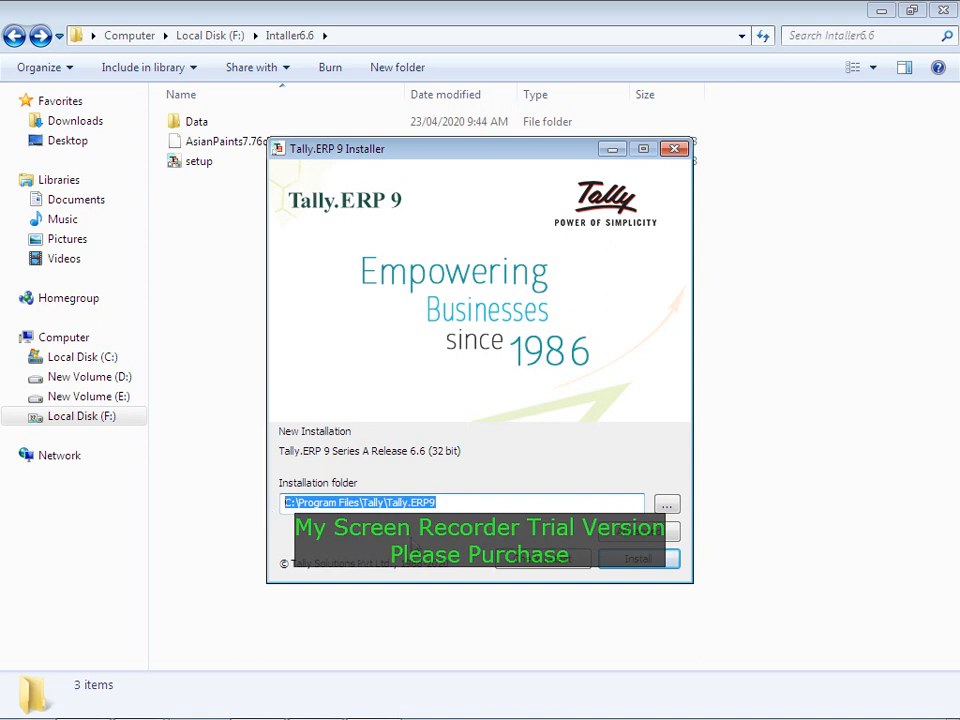
text(F:\Intaller6.6\Data)
key(shift+Left)
key(shift+Left)
key(shift+Left)
key(shift+Left)
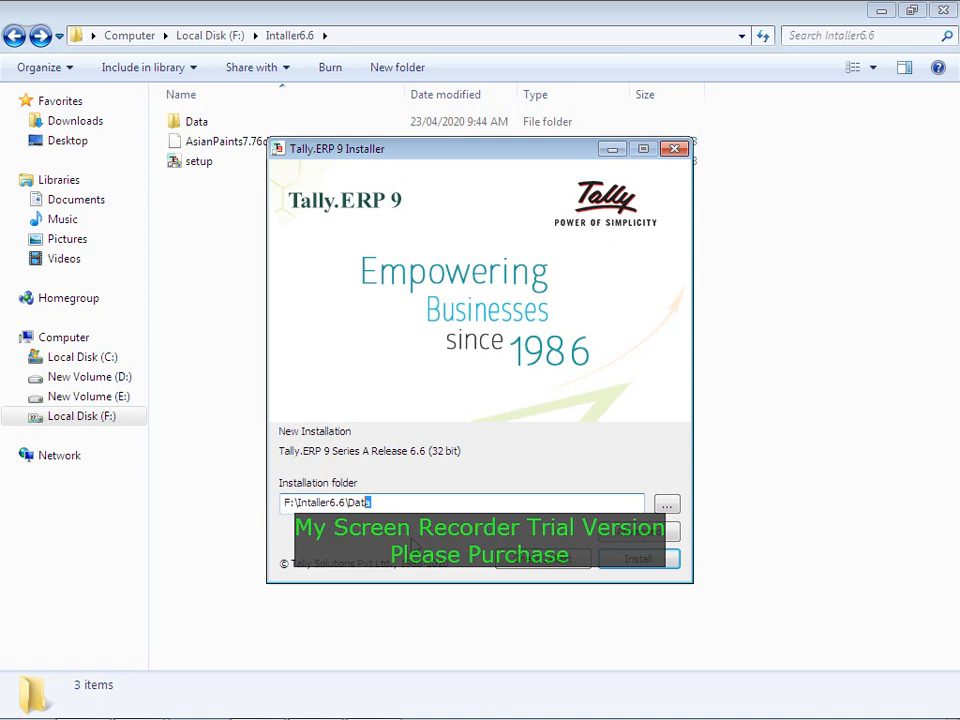
key(BackSpace)
Step: Check the folder in the Browse dialog, cancel it, and open the Advanced settings
click(667, 508)
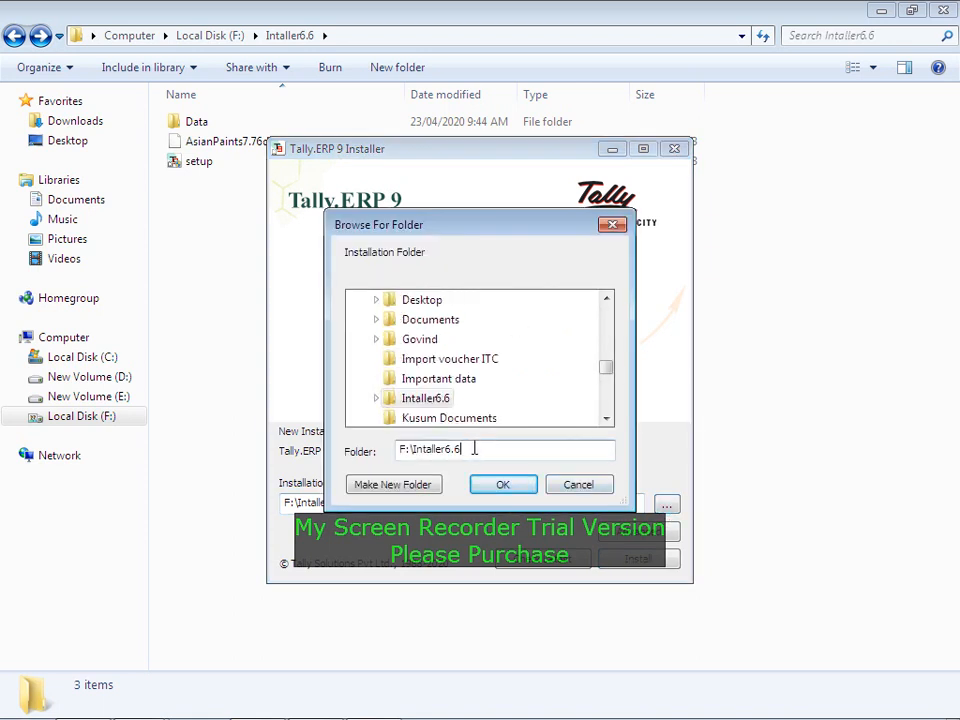
drag(486, 448, 391, 455)
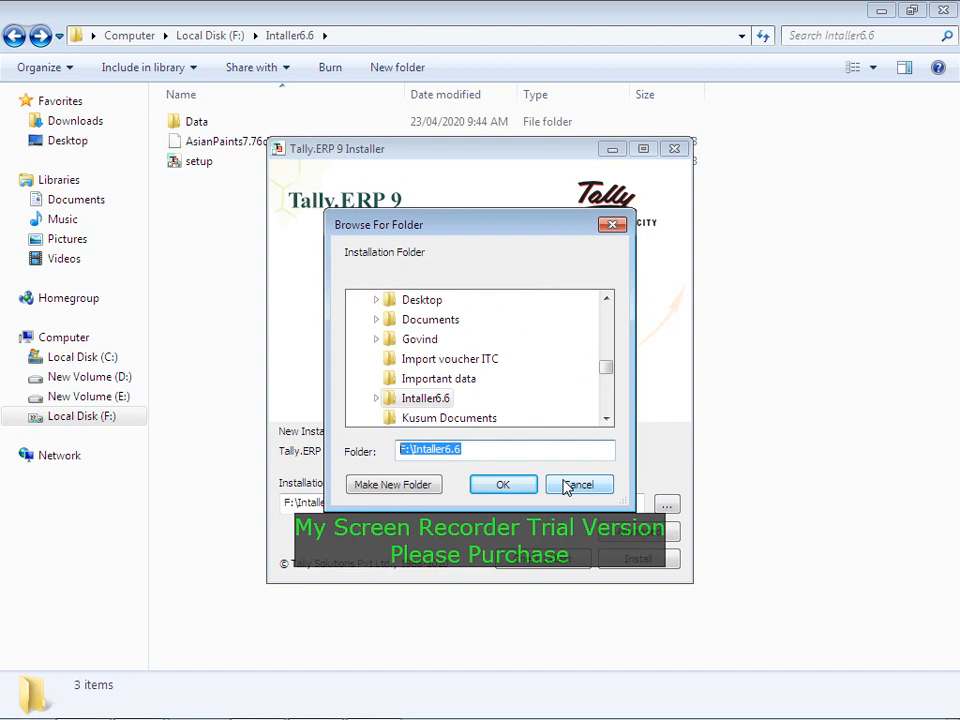
click(296, 711)
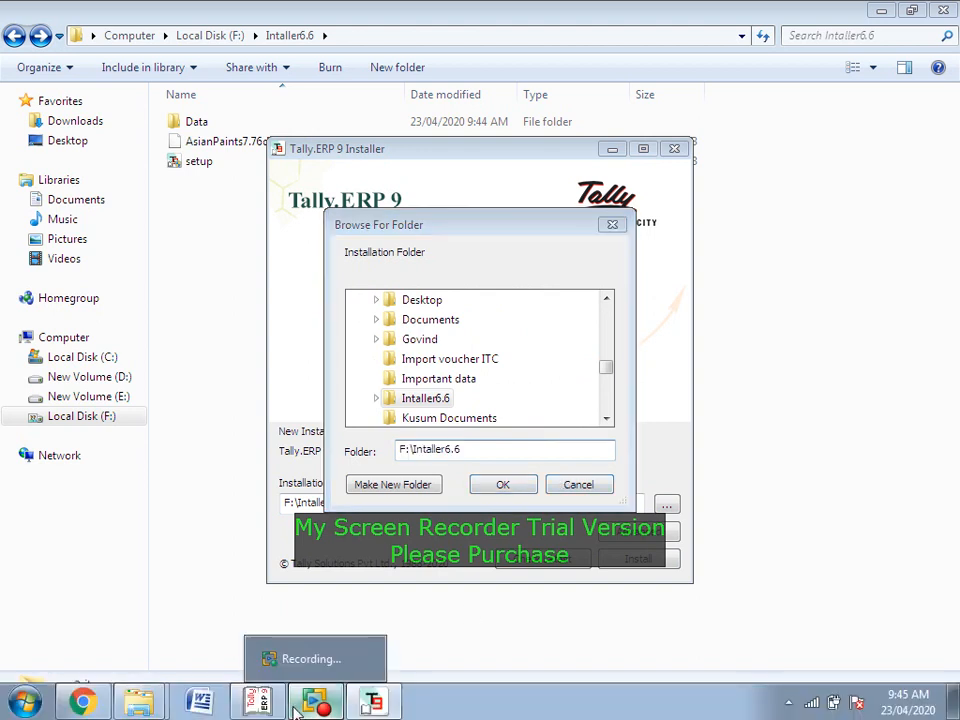
key(alt+Tab)
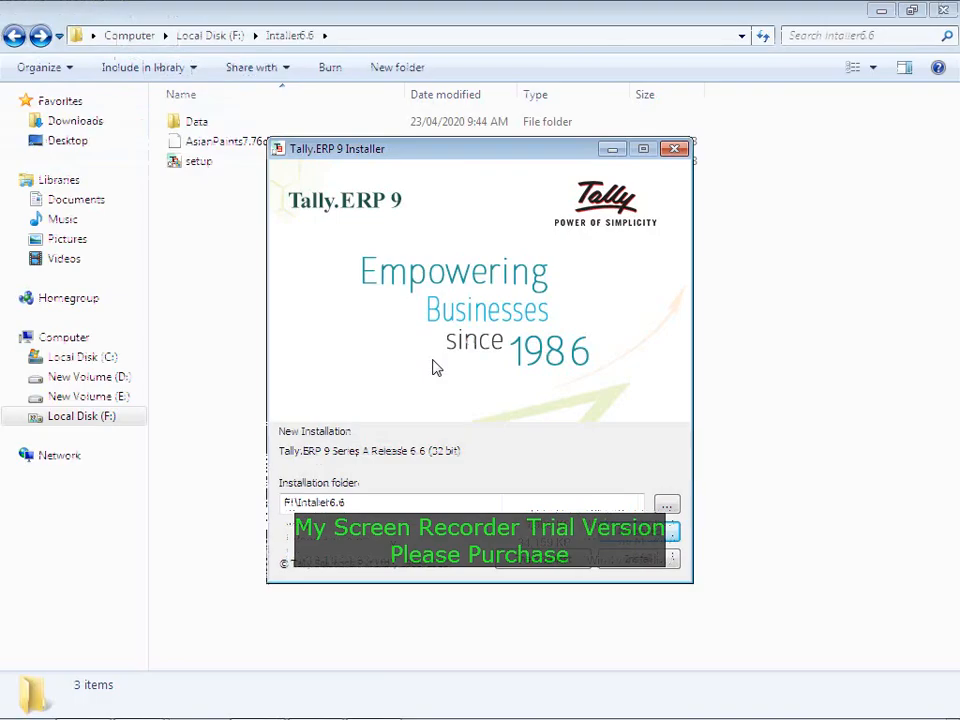
click(613, 538)
Step: Set the data directory to F:\Intaller6.6\Data, then install Release 6.6 past the upgrade warning
click(479, 307)
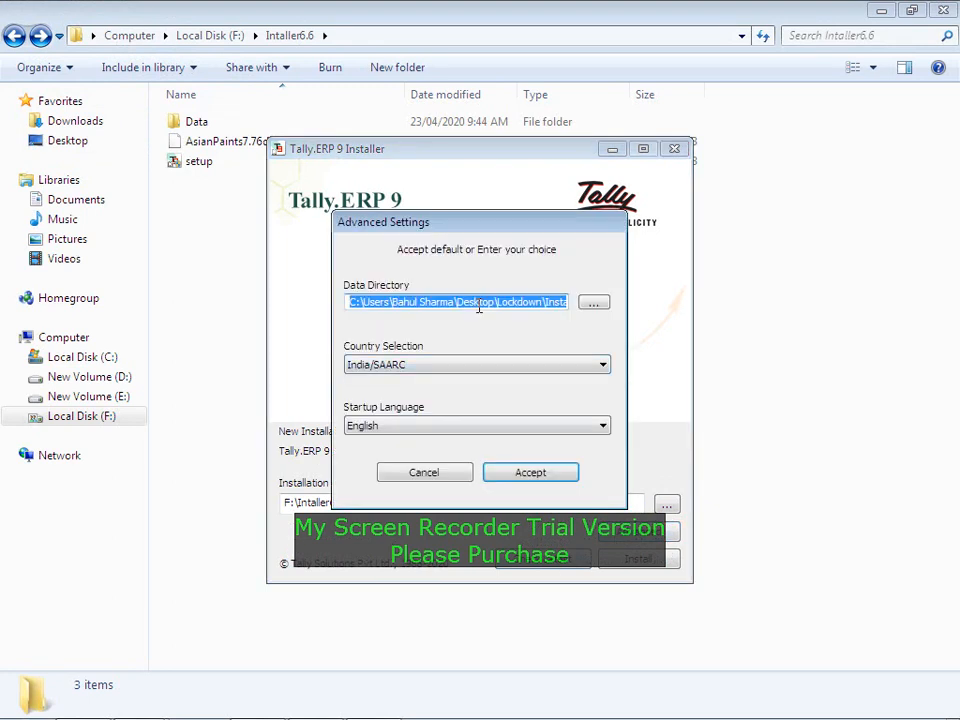
text(F:\Intaller6.6\Data)
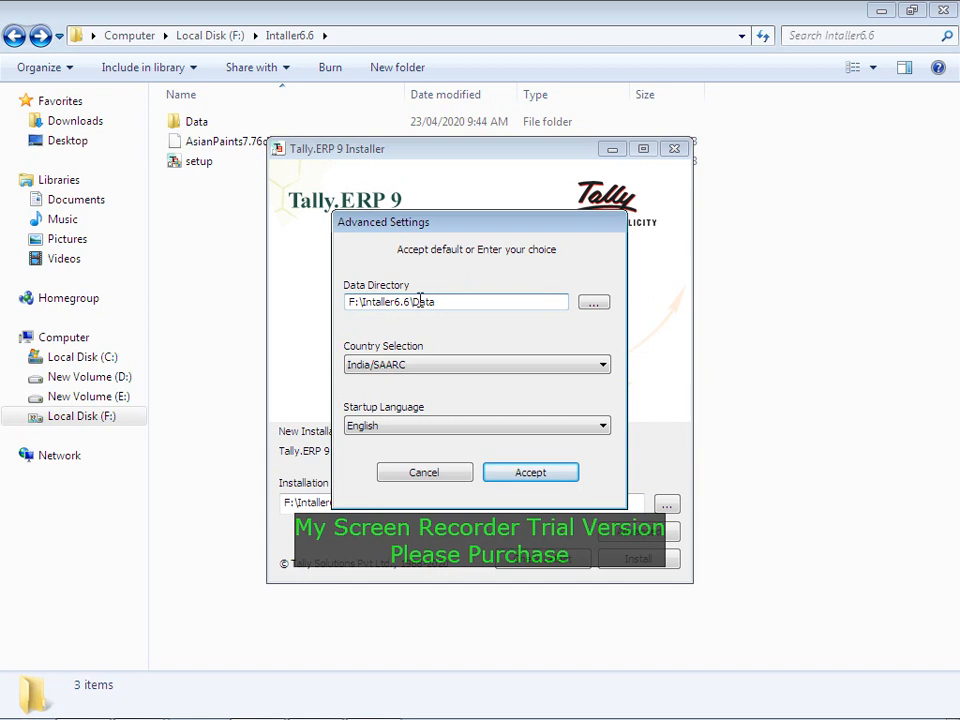
click(507, 470)
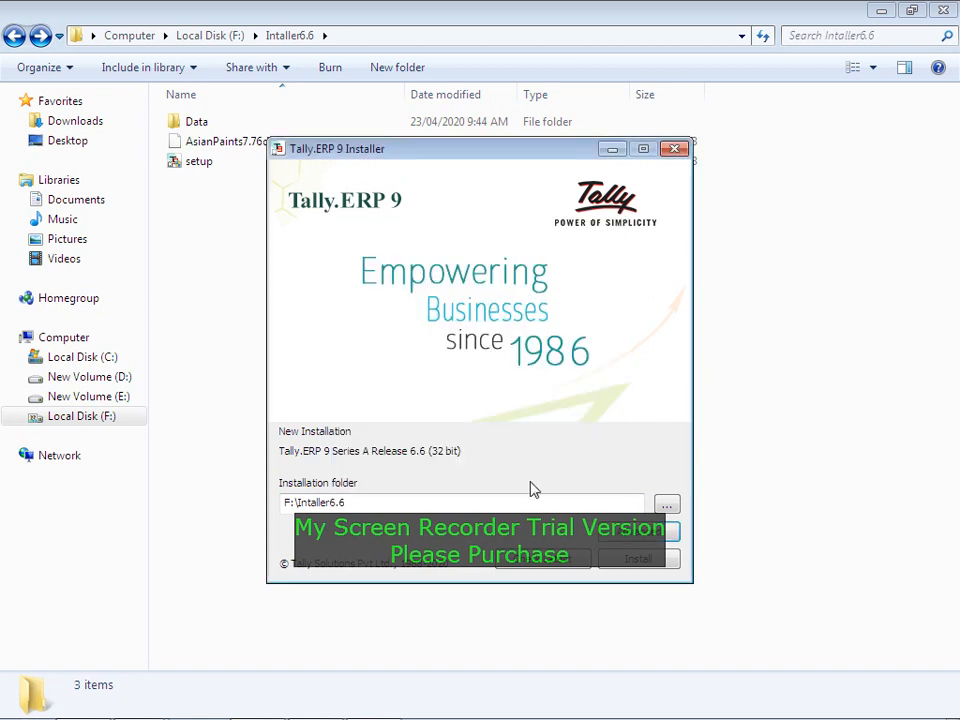
click(607, 565)
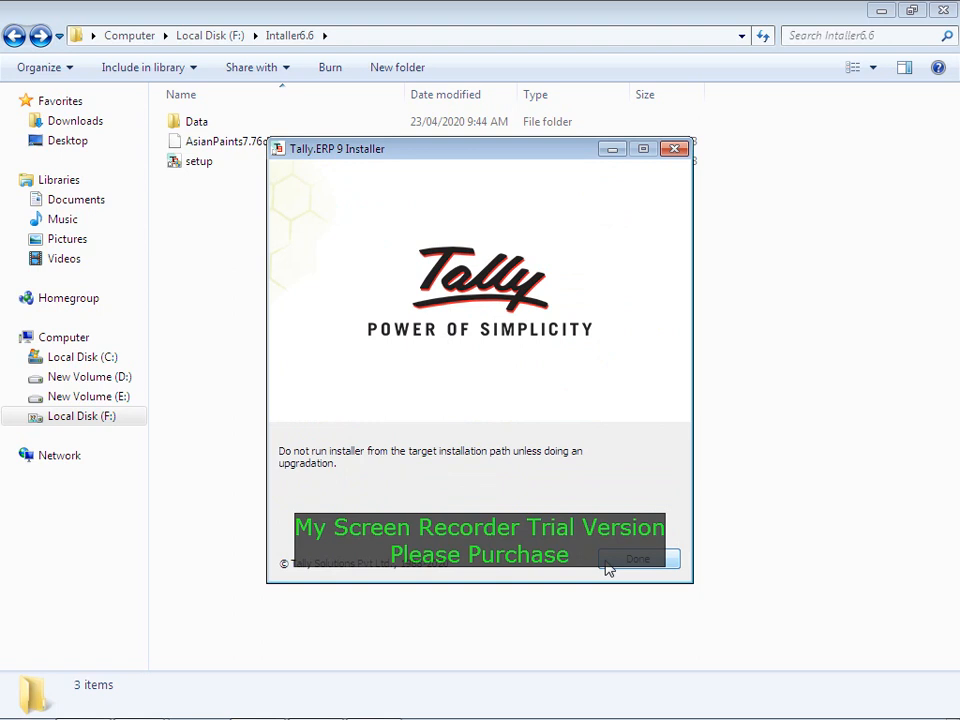
click(608, 565)
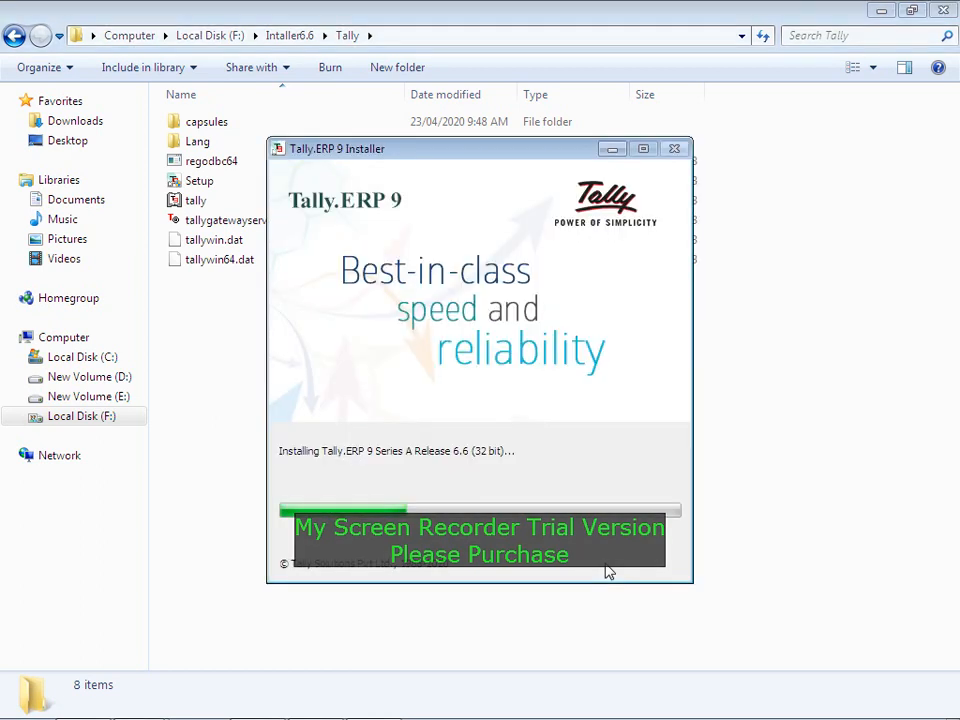
key(alt+Tab)
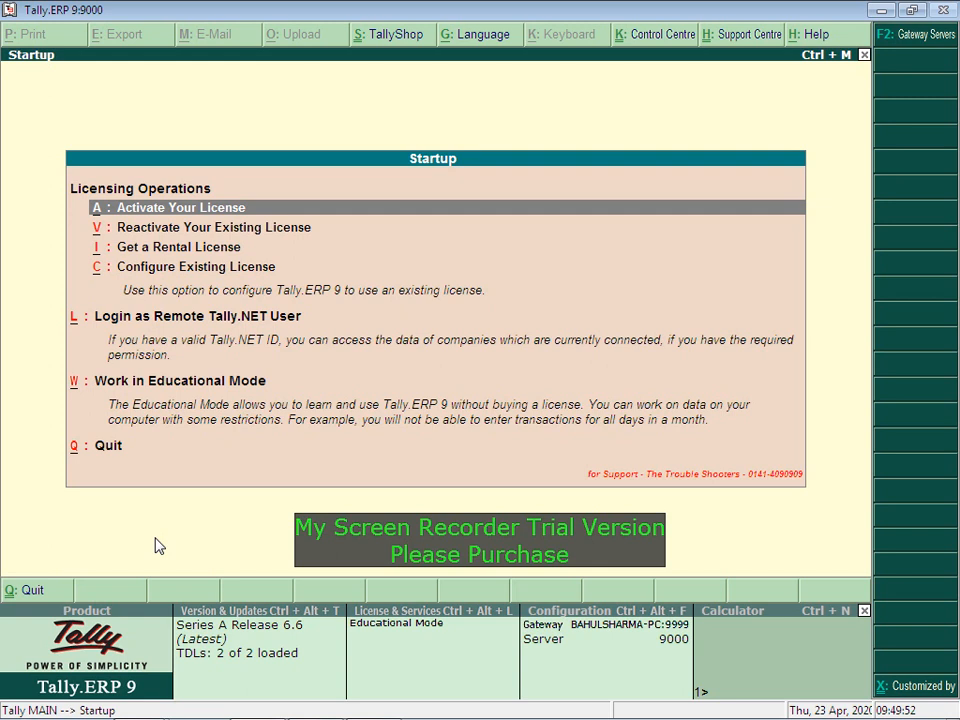
Step: Choose to reactivate the existing license and restart Tally with administrator rights
key(Down)
key(Up)
key(Down)
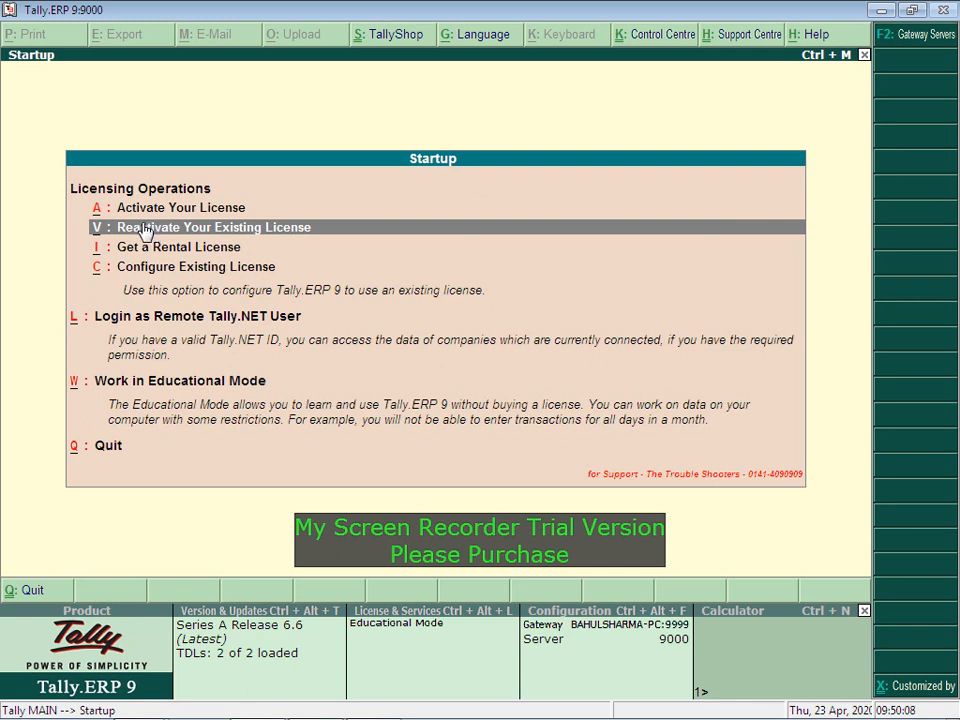
click(163, 236)
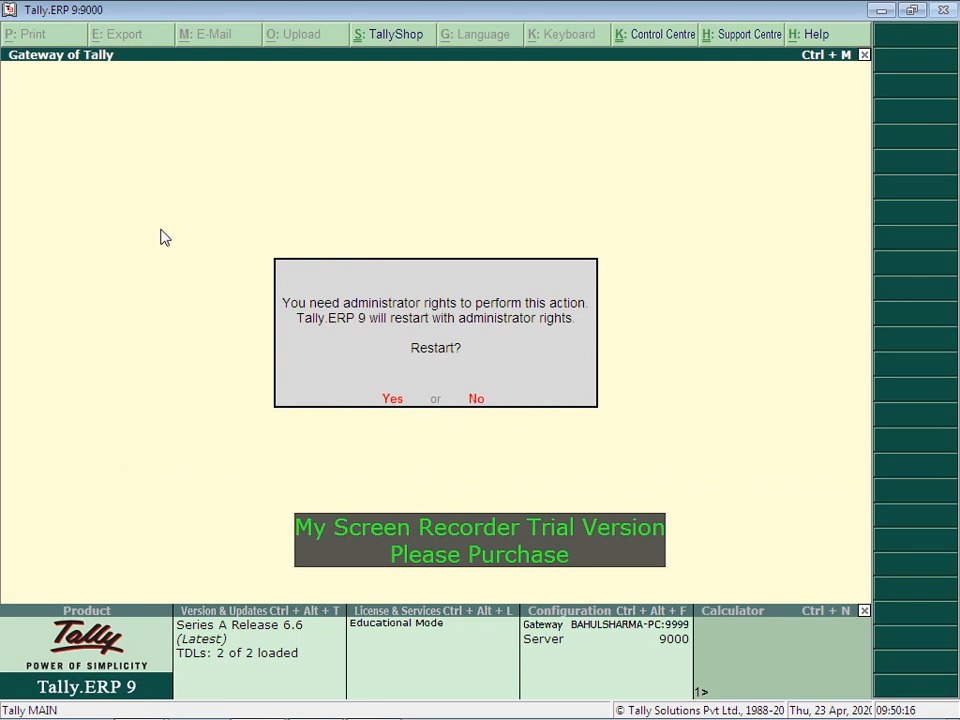
key(y)
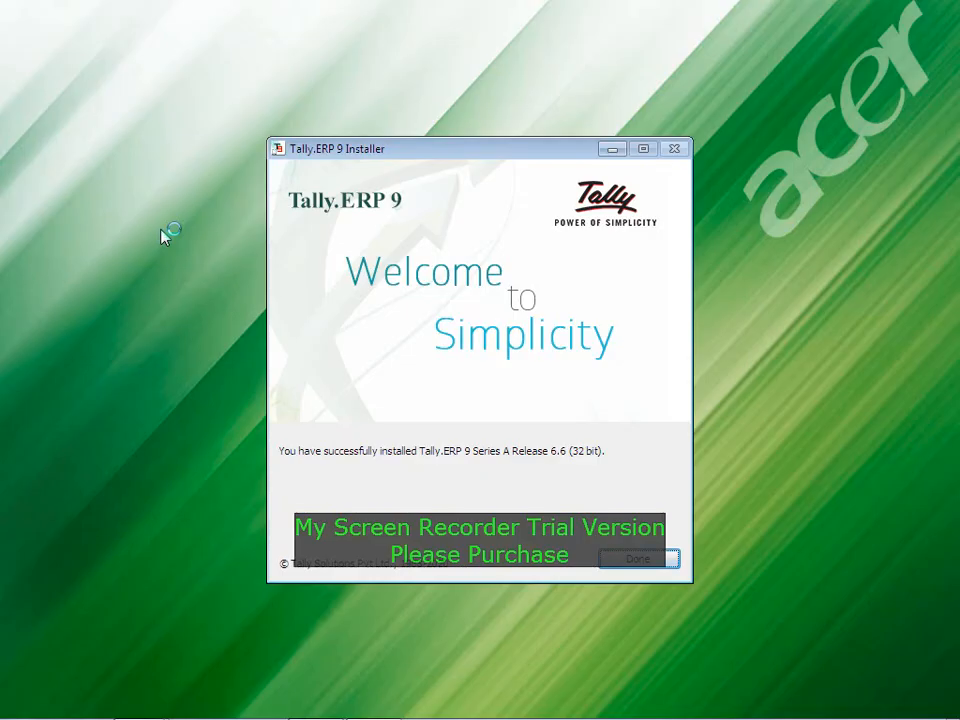
key(alt+Tab)
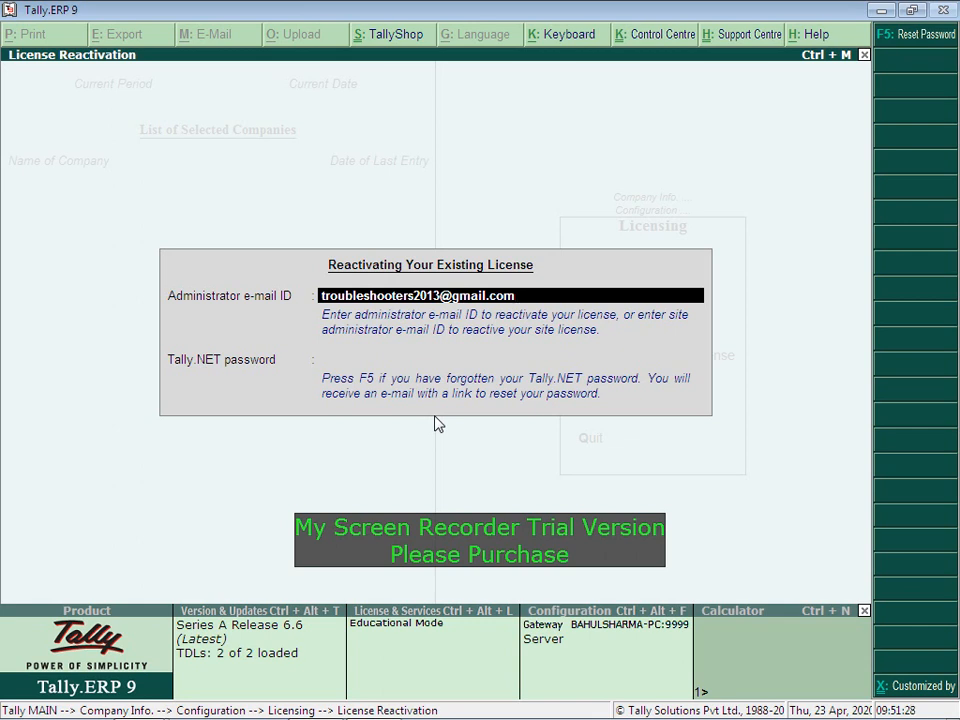
Step: Enter the Tally.NET account password and submit it to reactivate the license
key(Return)
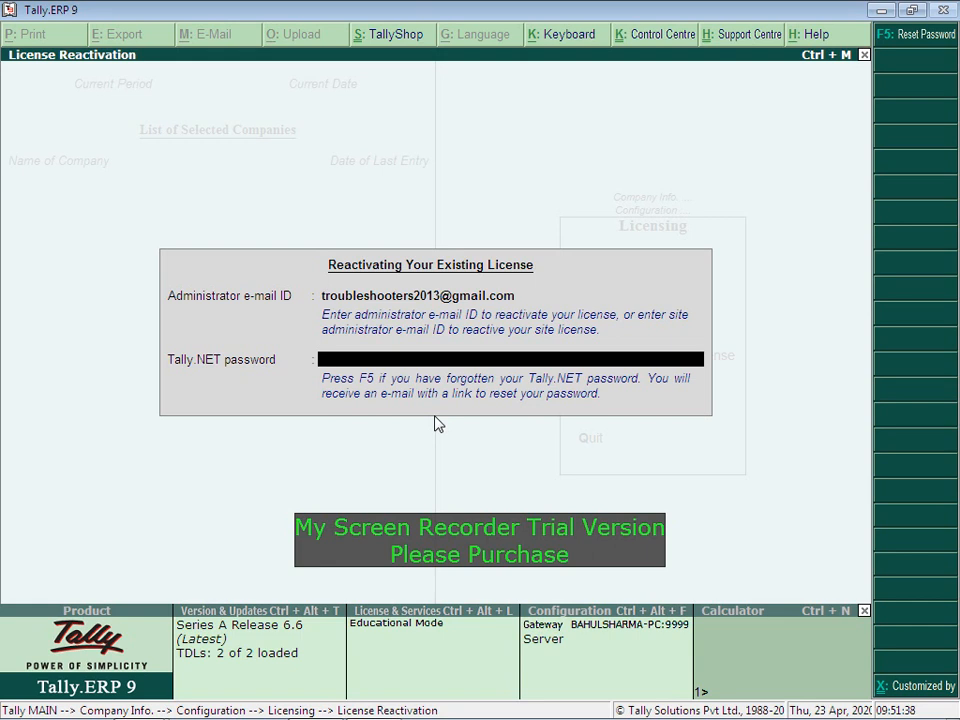
key(alt+Tab)
key(alt+Tab)
text(***********)
key(Return)
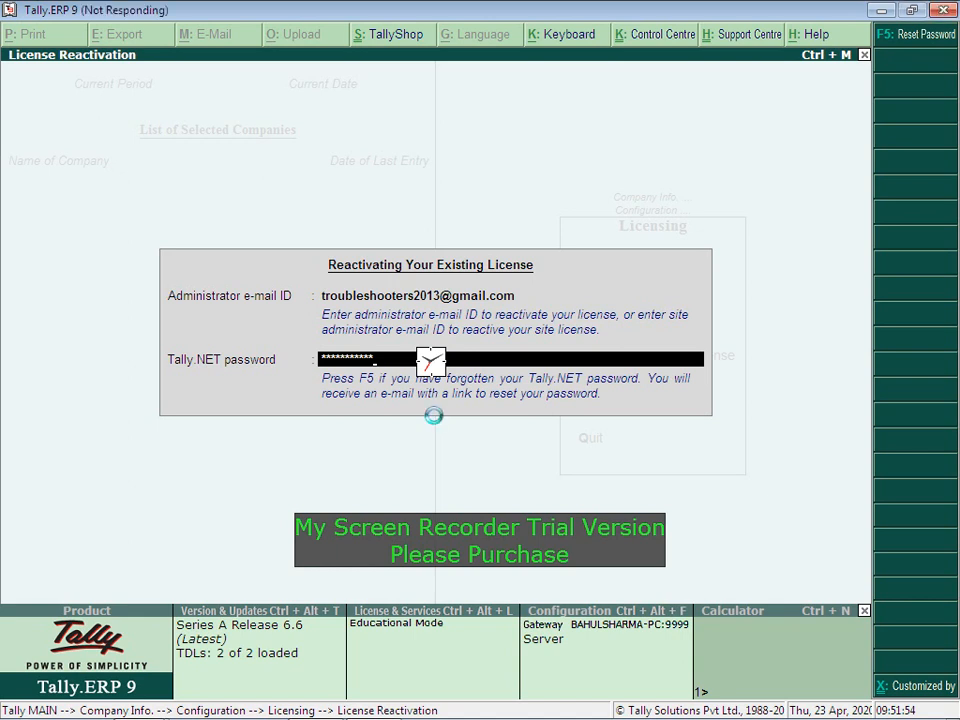
key(alt+Tab)
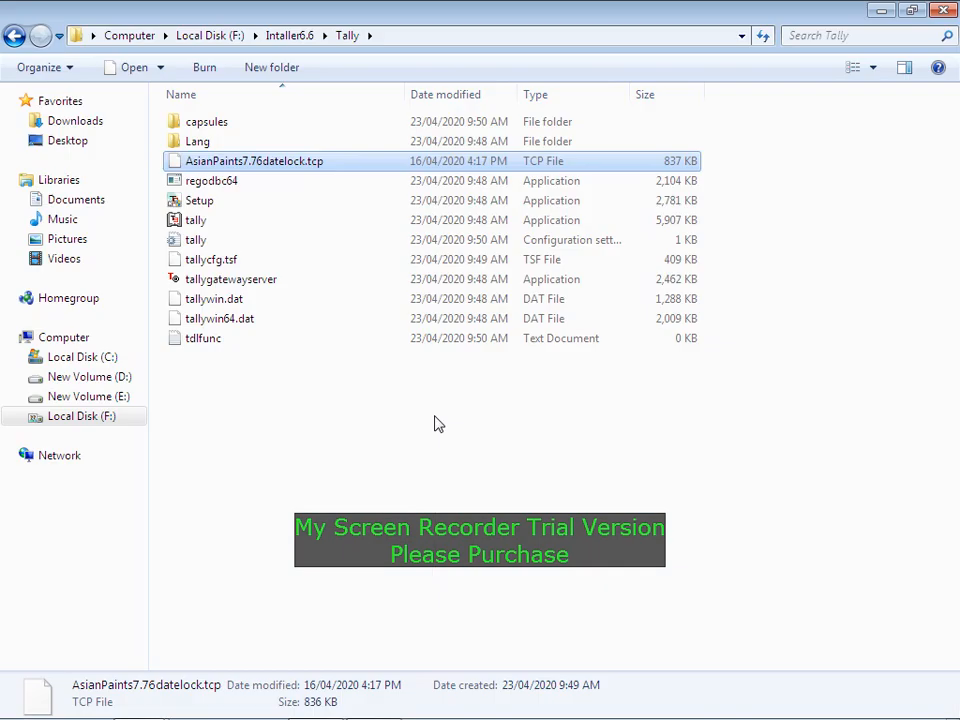
key(alt+Tab)
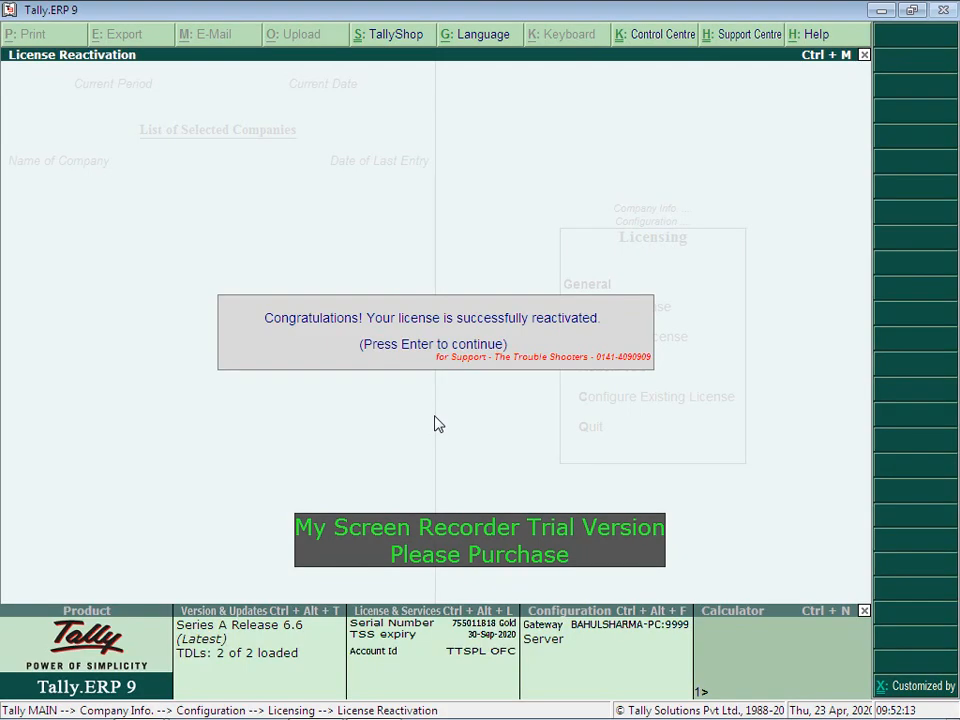
Step: Dismiss the success message, check the License & Services details, then switch to the Tally folder
key(Return)
key(Escape)
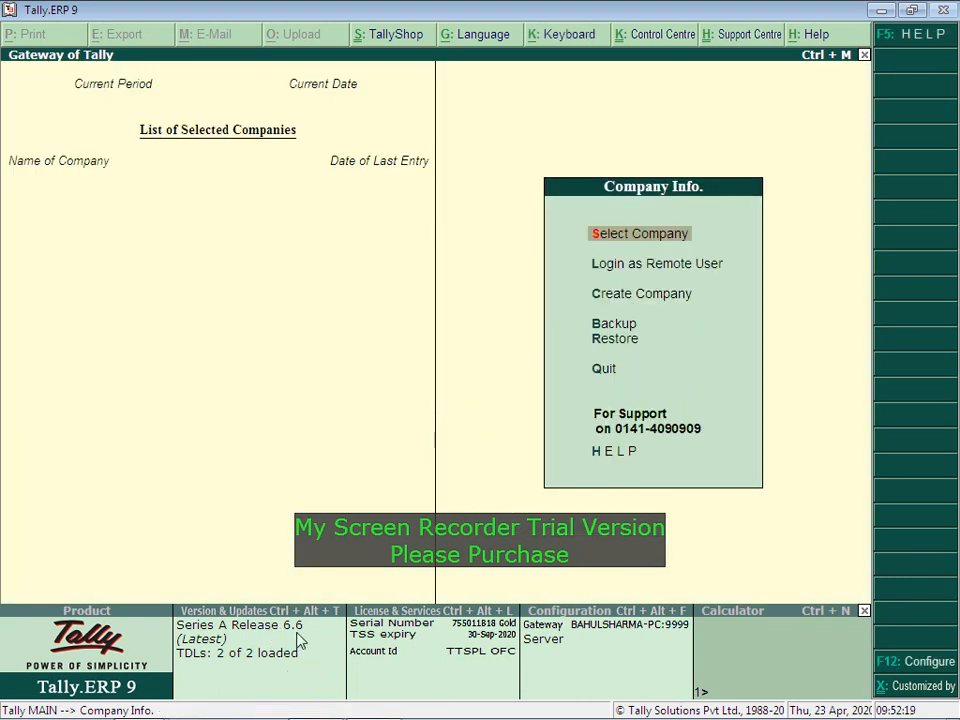
click(474, 632)
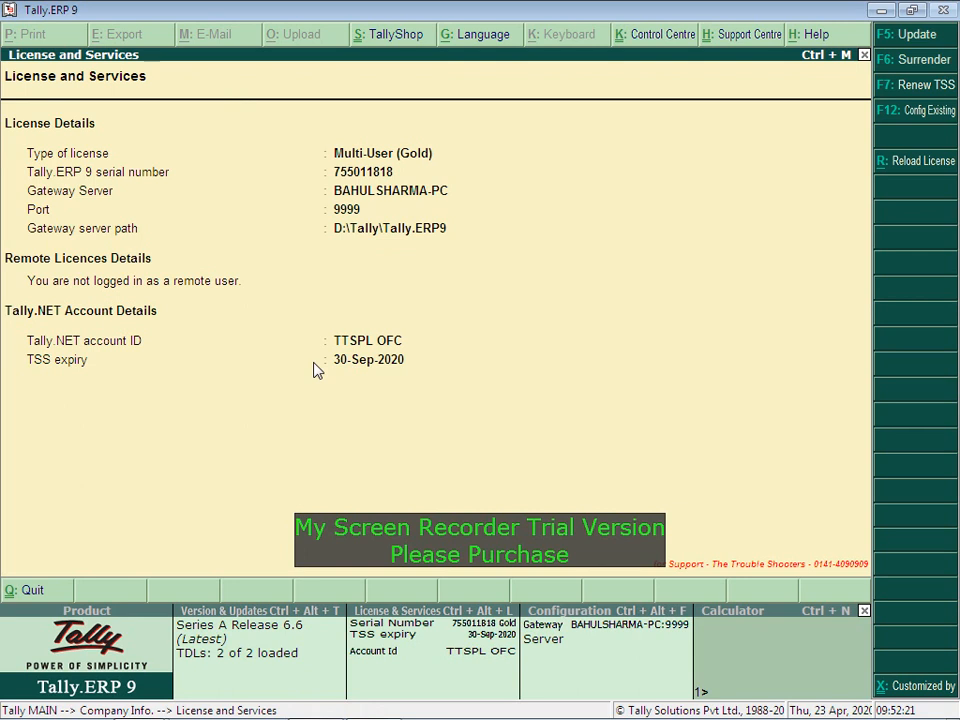
key(Escape)
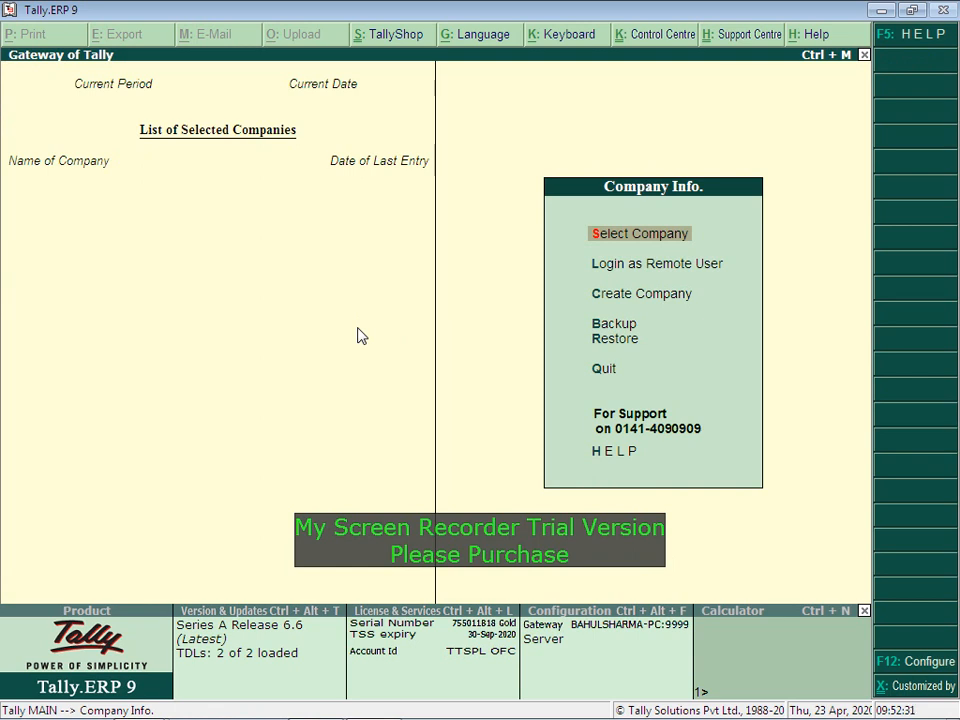
key(alt+Tab)
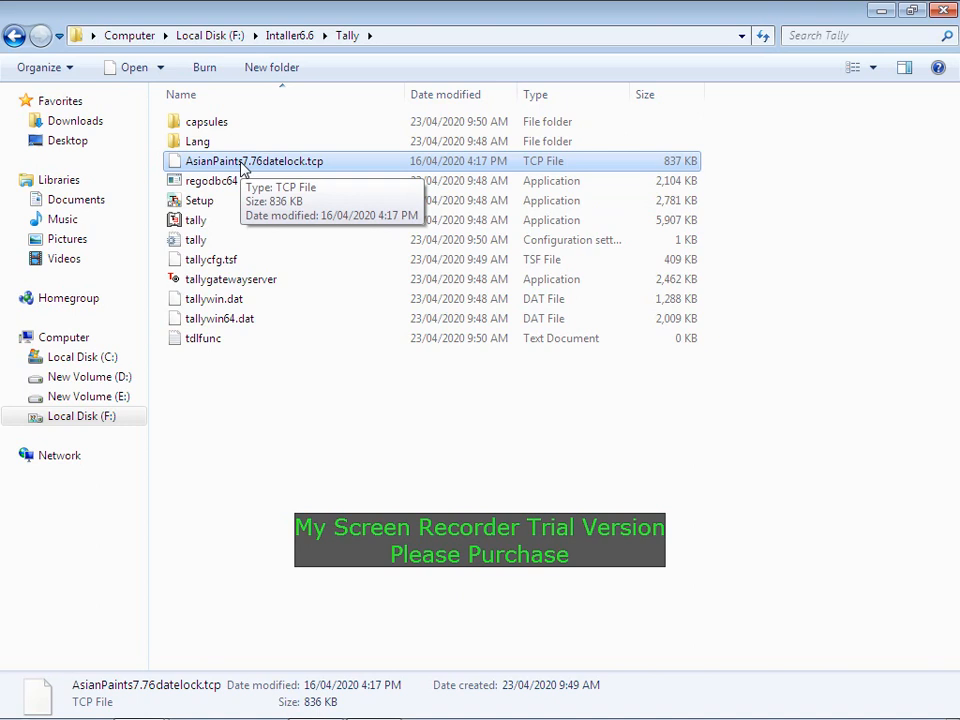
Step: Copy the full path of AsianPaints7.76datelock.tcp from the Explorer address bar
key(alt+d)
key(End)
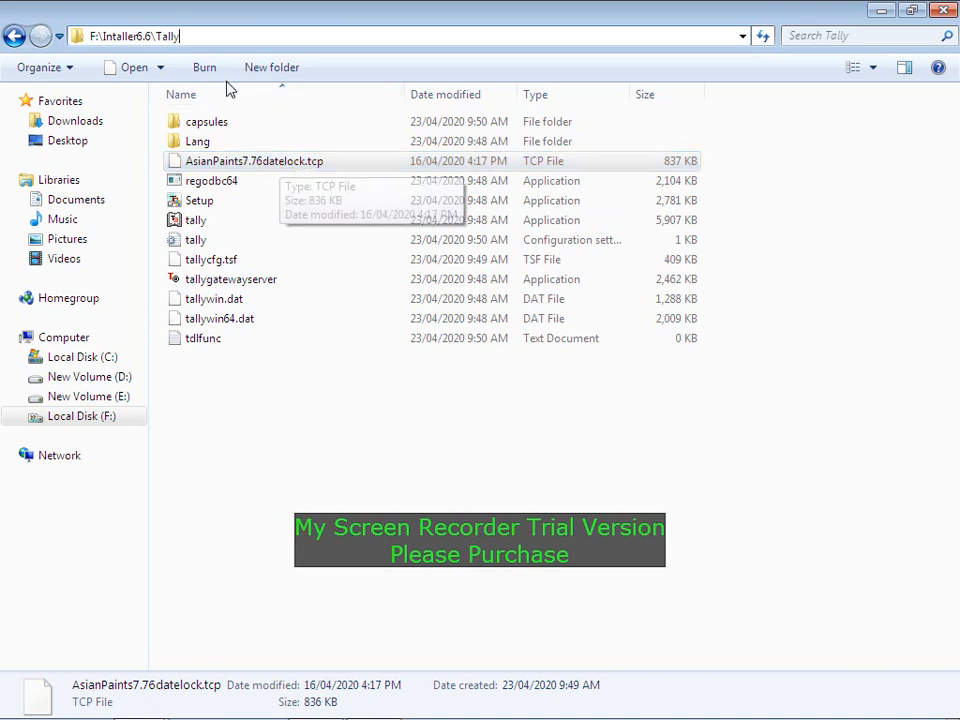
click(198, 36)
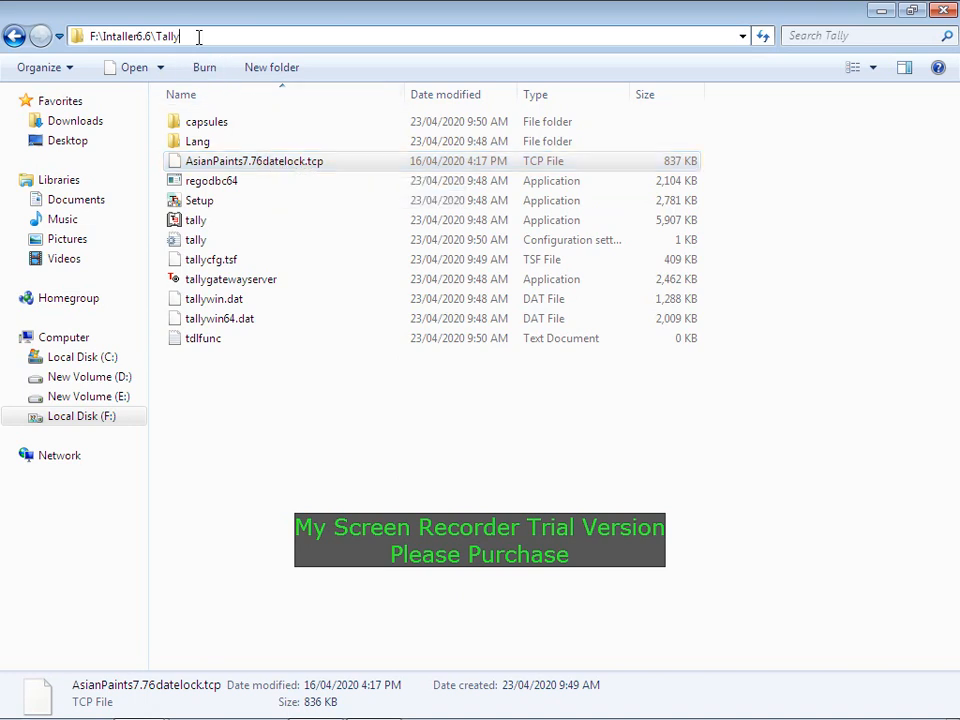
text(\)
key(Down)
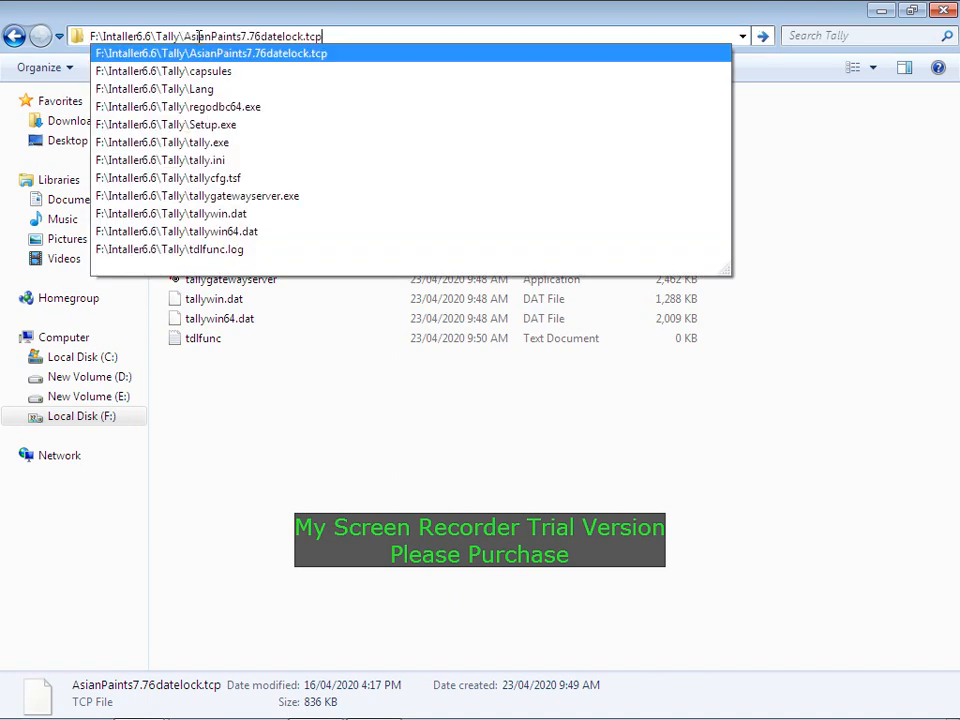
key(ctrl+shift+Left)
key(ctrl+shift+Left)
key(ctrl+shift+Left)
key(ctrl+shift+Left)
key(ctrl+shift+Left)
key(ctrl+shift+Left)
key(ctrl+shift+Left)
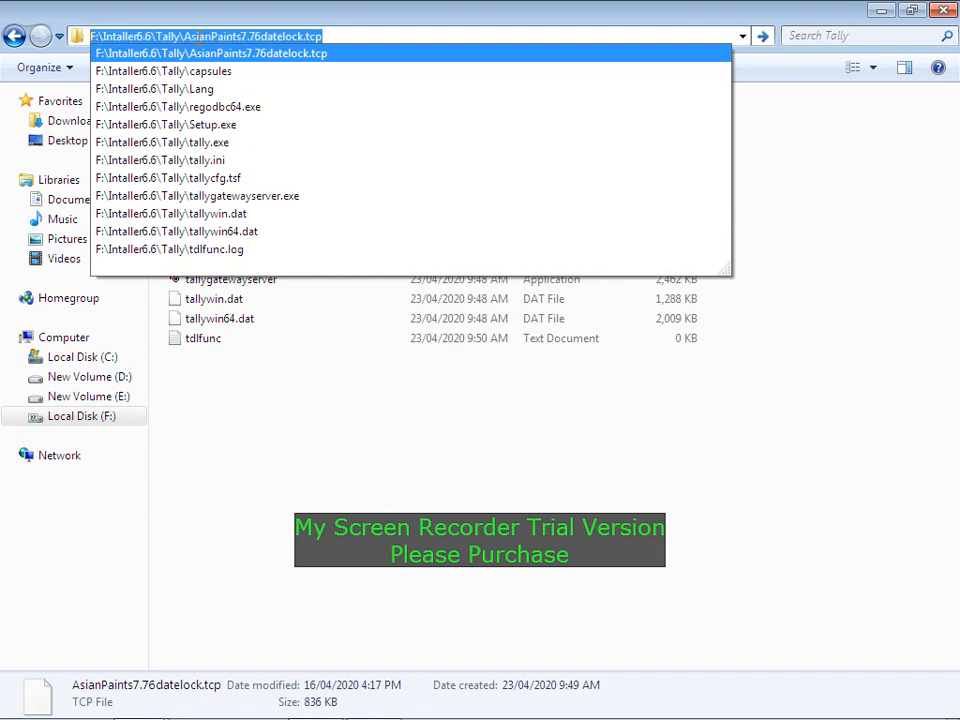
key(Return)
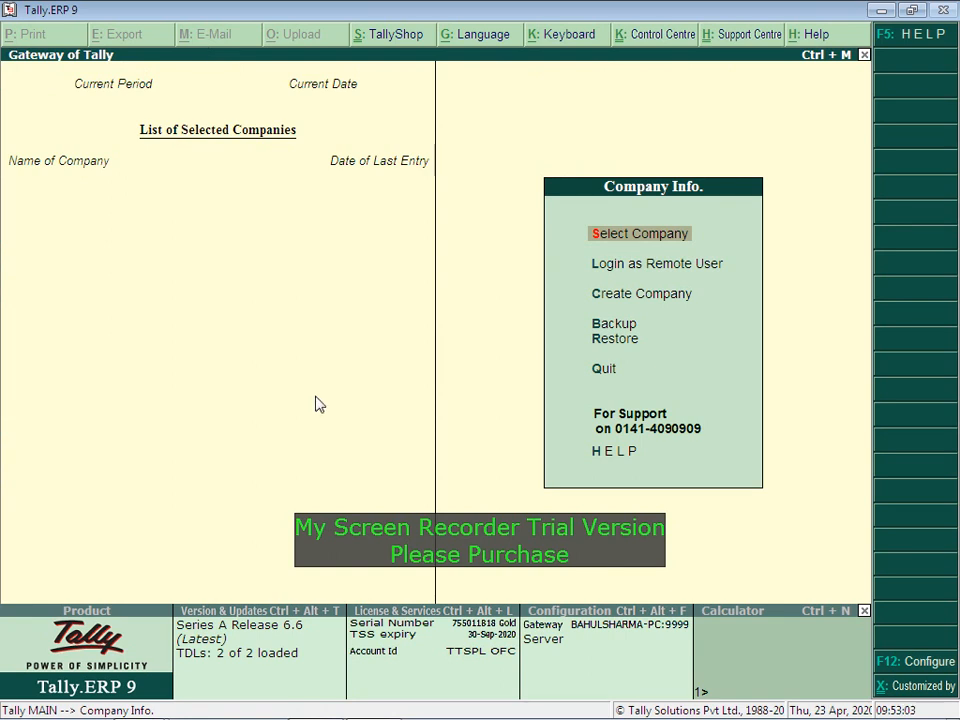
Step: Go to Configure > Product & Features
click(919, 667)
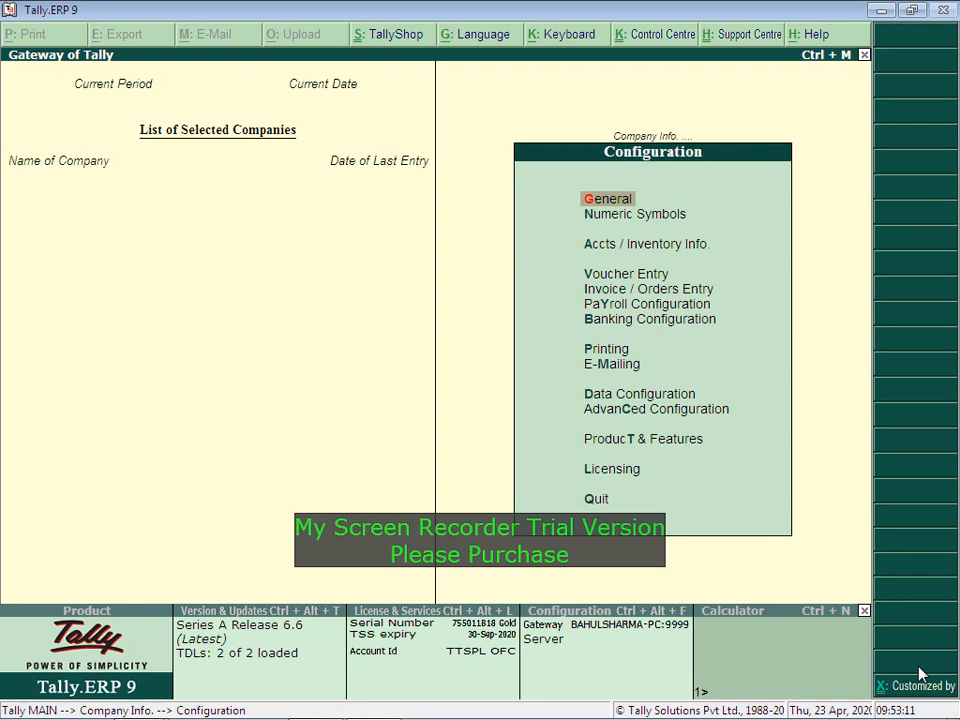
key(Up)
key(Up)
key(Up)
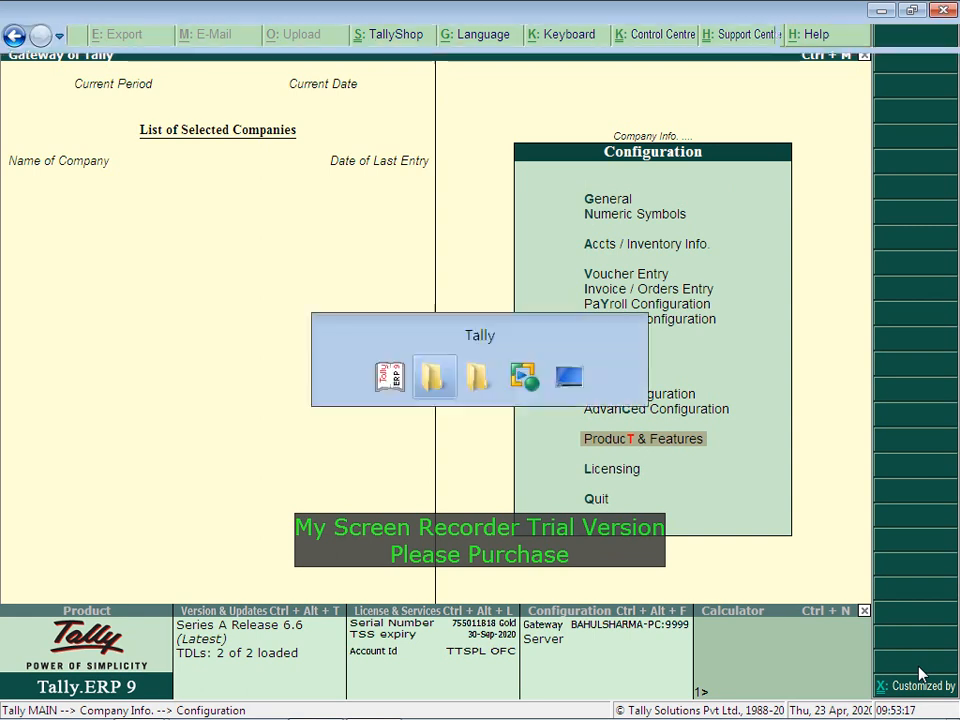
key(alt+Tab)
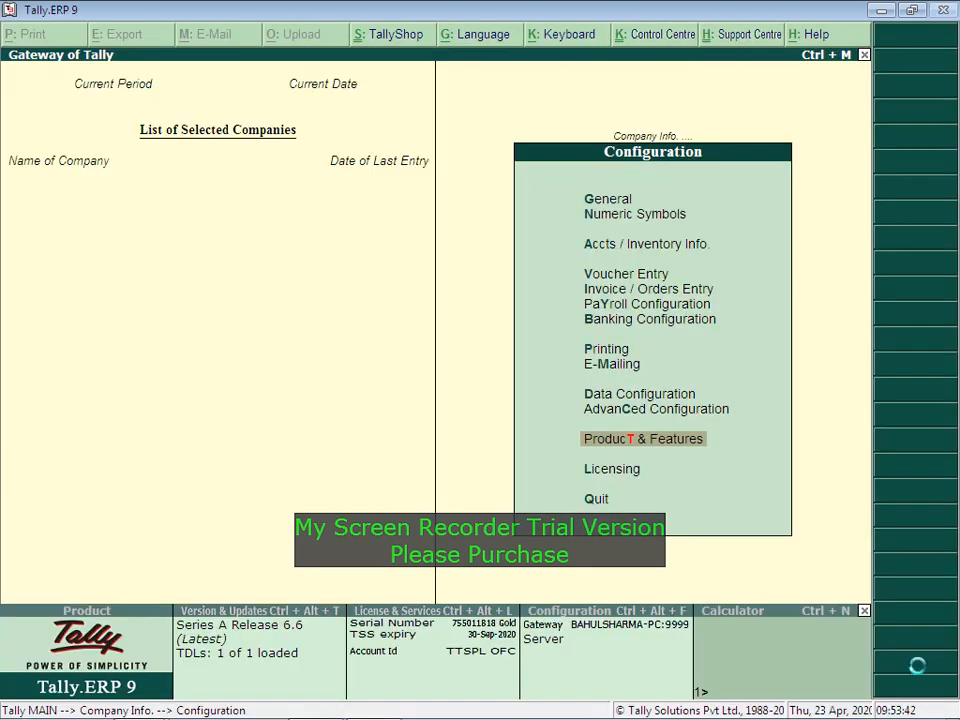
key(Return)
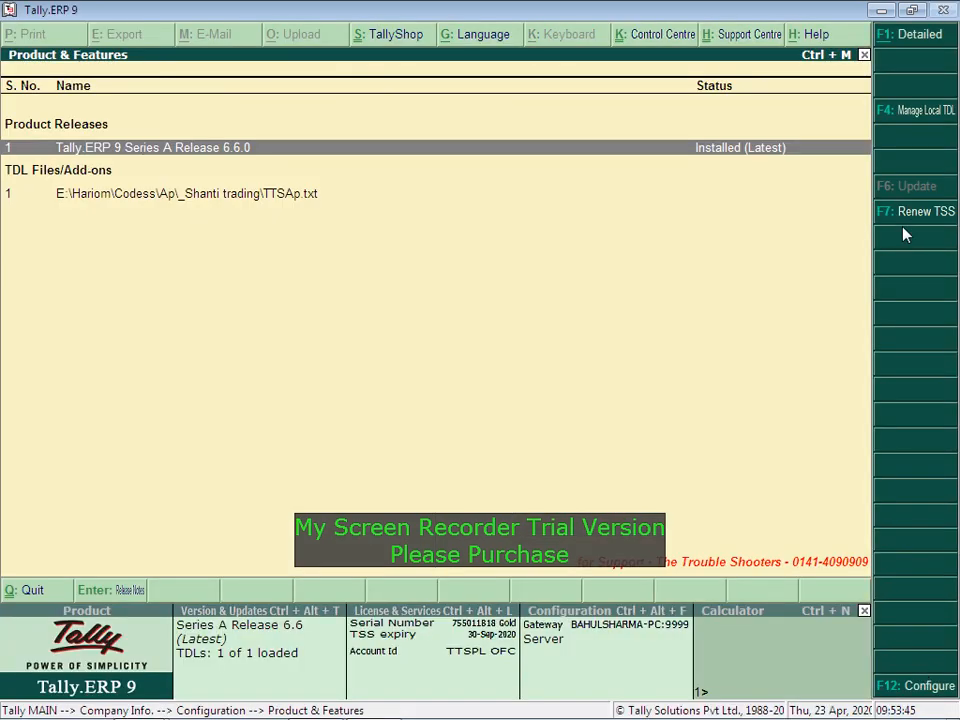
Step: Add the AsianPaints7.76datelock.tcp path as a local TDL and view add-on details
click(919, 114)
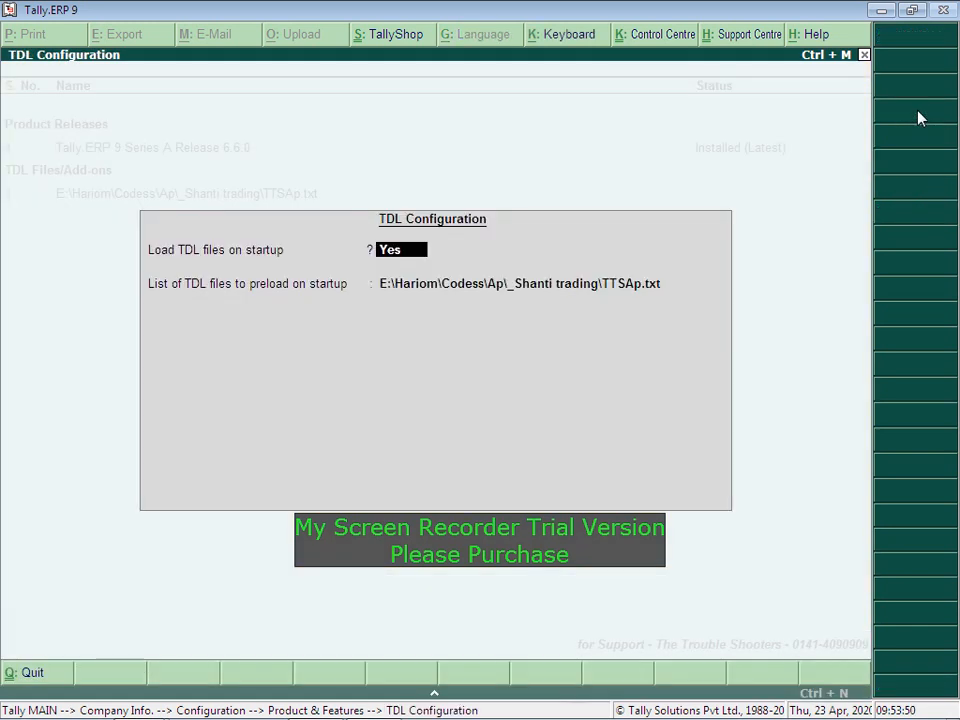
key(Return)
key(Return)
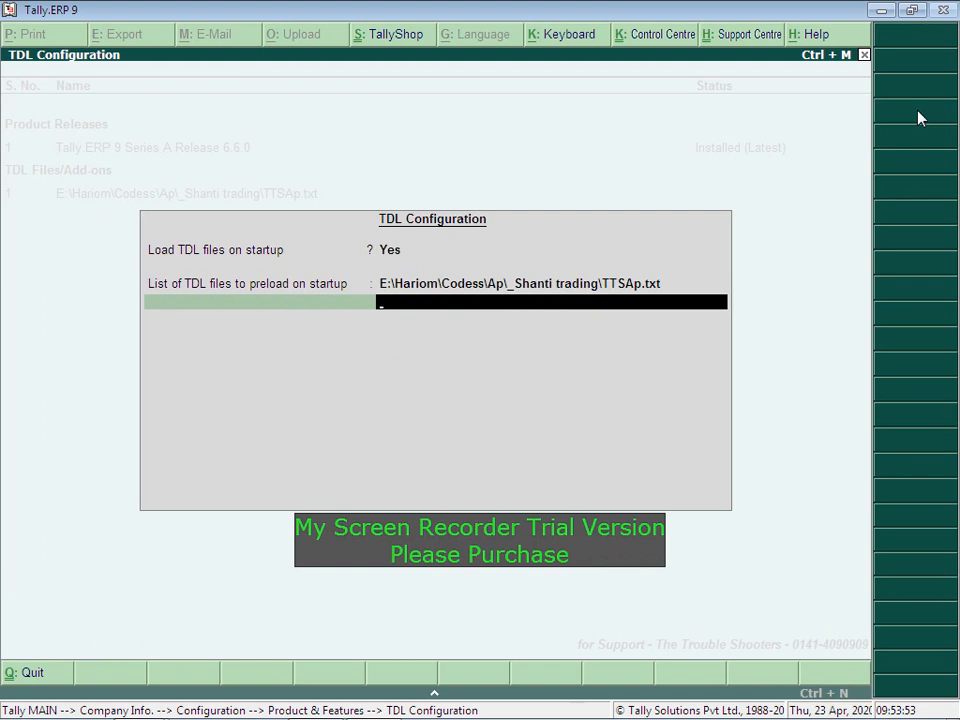
key(ctrl+alt+v)
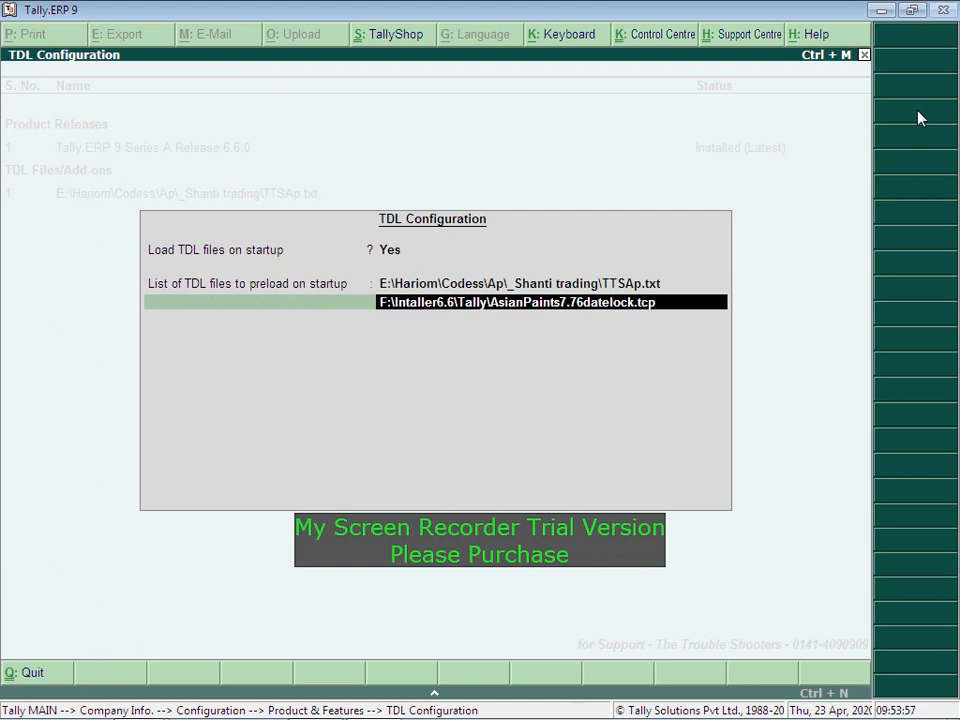
key(Return)
key(Return)
key(Return)
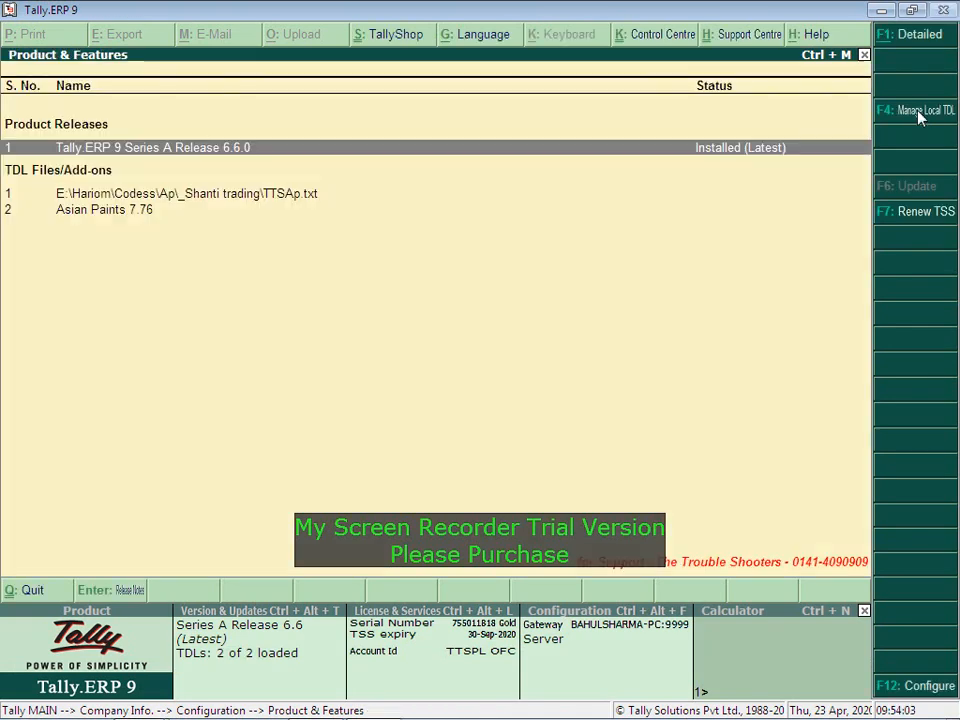
key(Down)
key(Down)
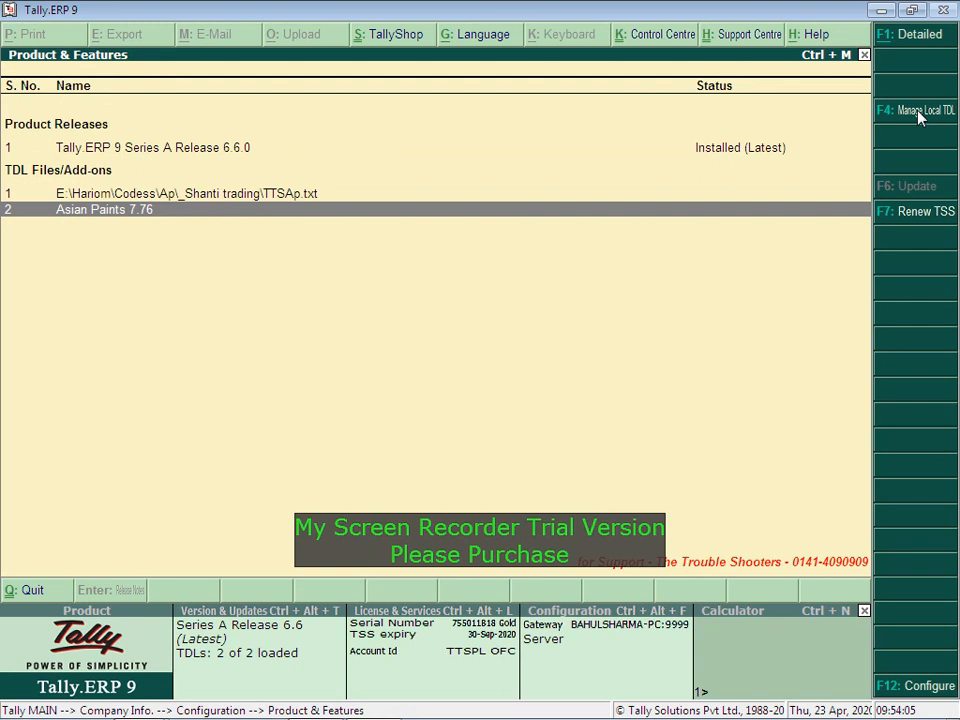
key(alt+F1)
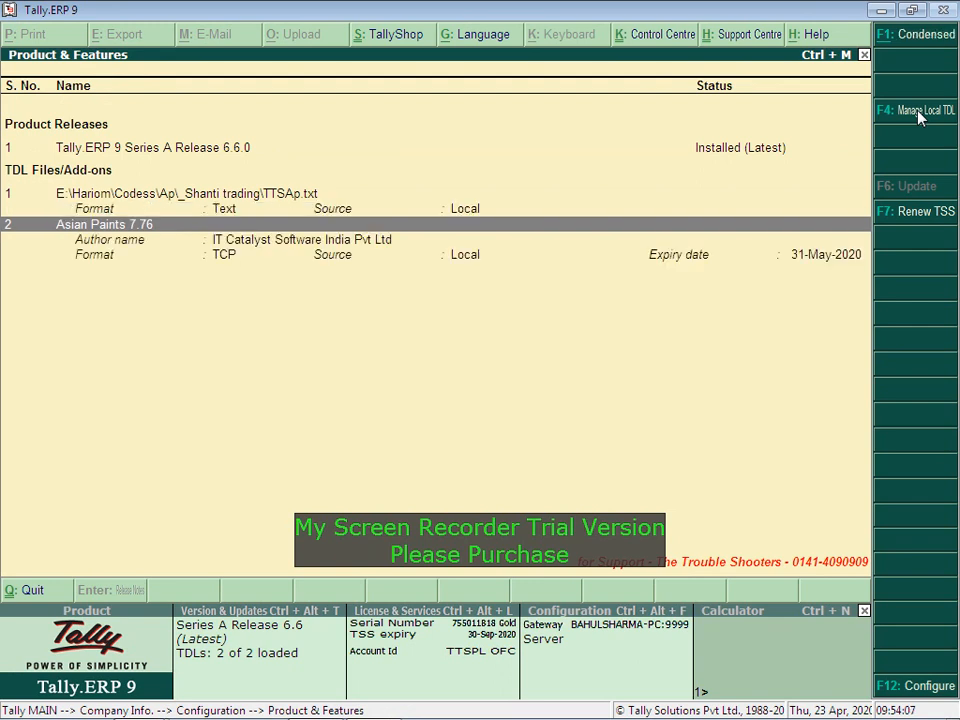
key(Down)
key(Up)
Step: Close the configuration screens and choose Create Company from the Company Info menu
key(Escape)
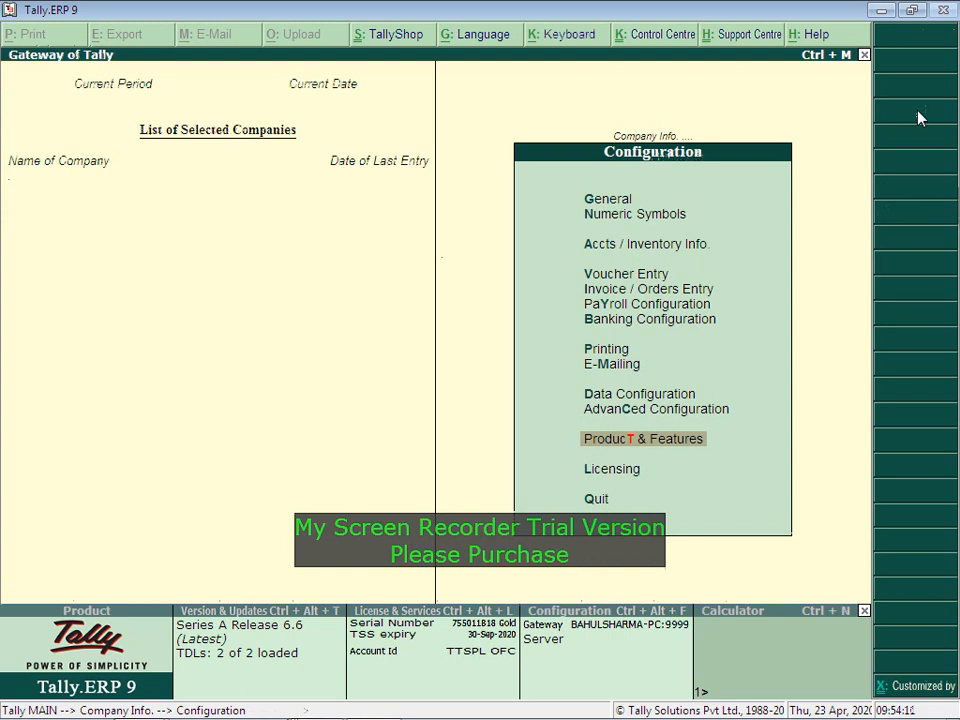
key(Escape)
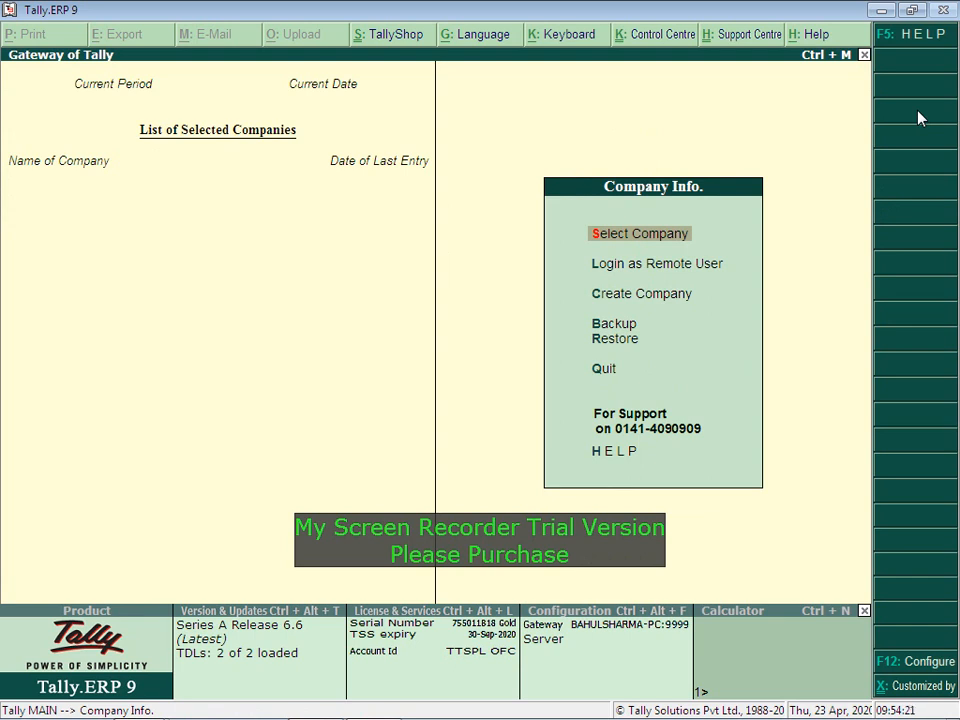
key(Down)
key(Down)
key(Down)
key(Down)
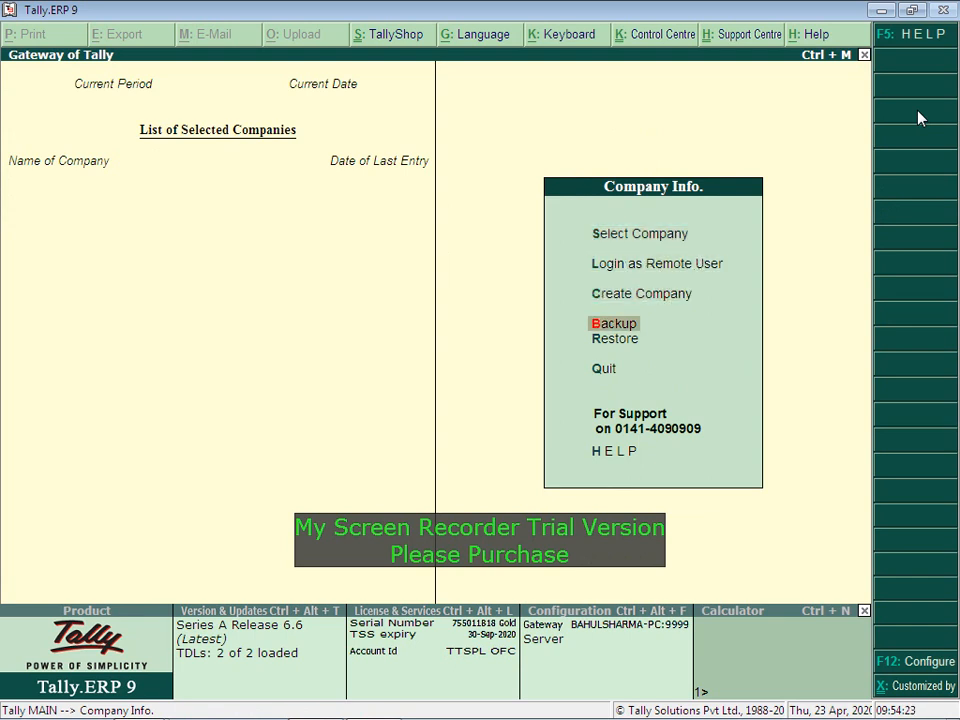
key(Down)
key(Down)
key(Down)
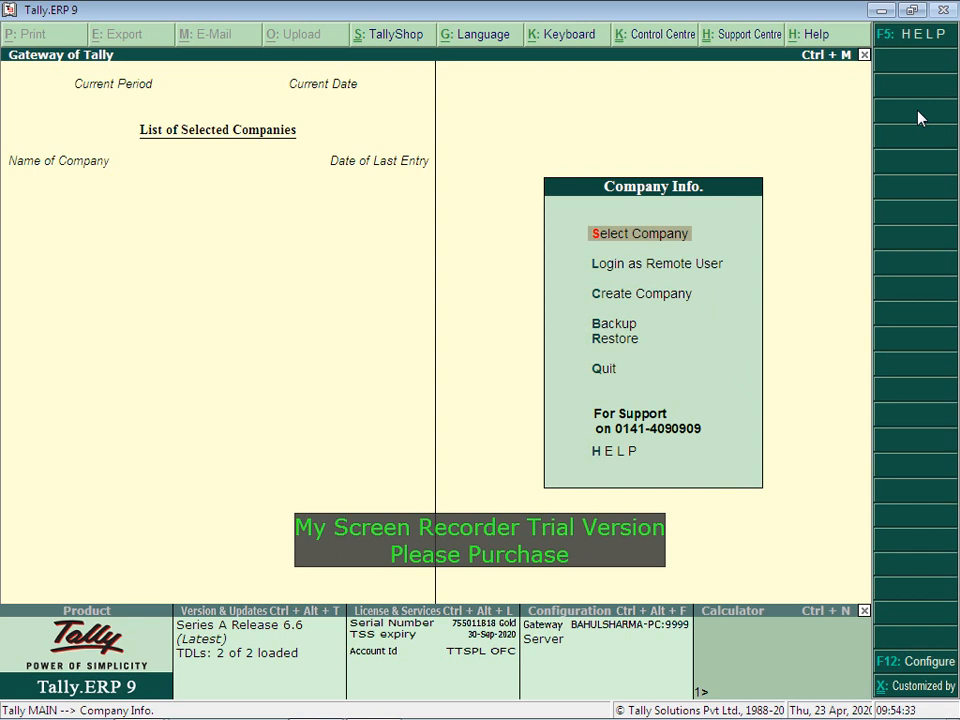
key(Down)
key(Down)
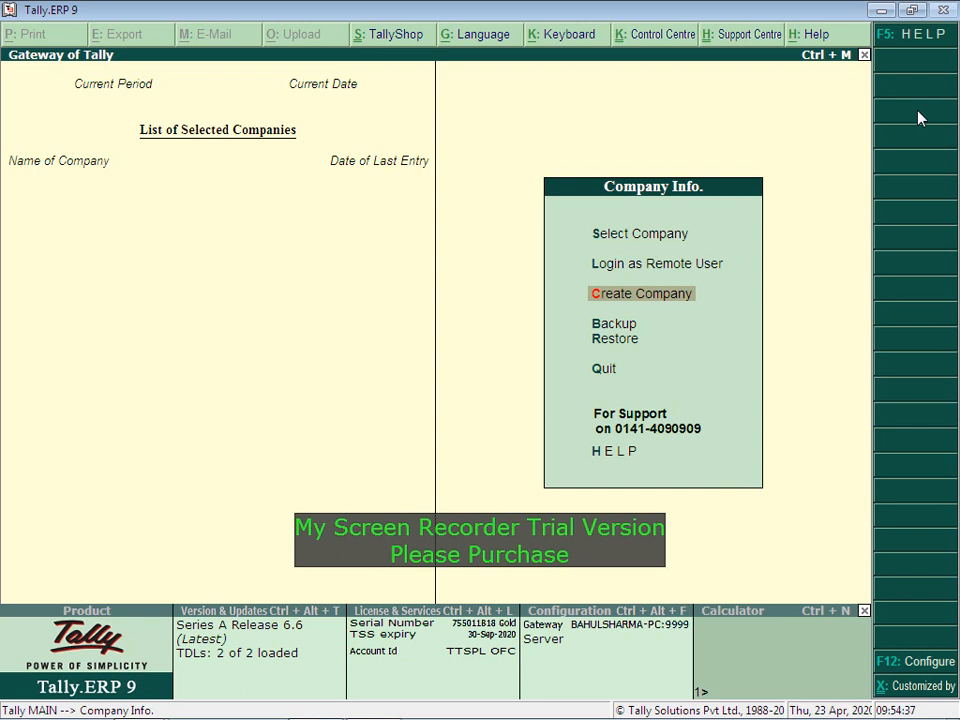
key(Return)
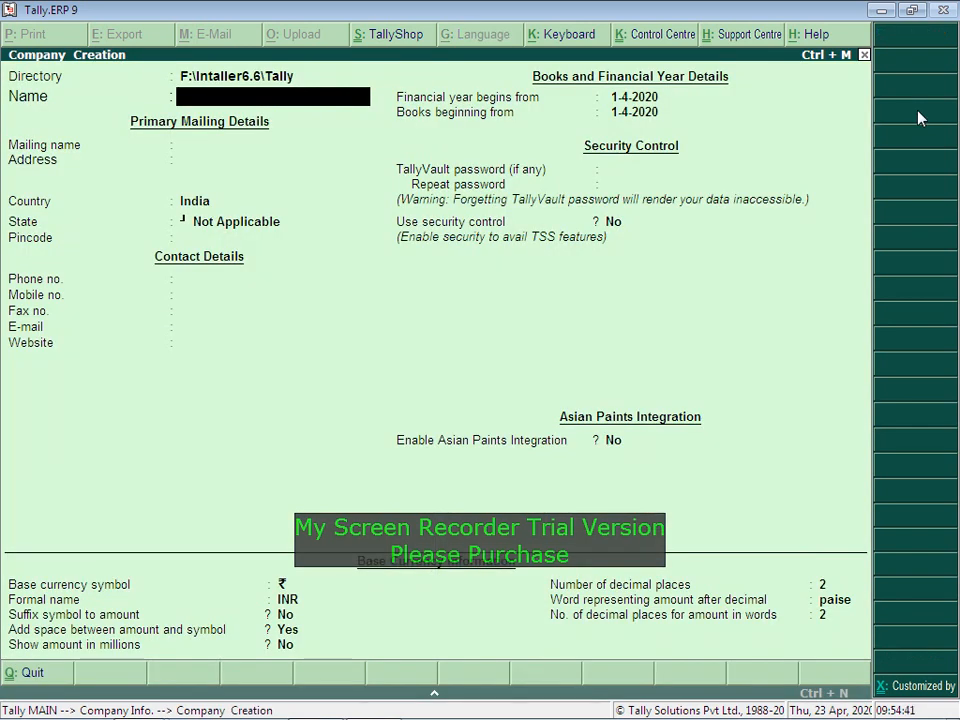
Step: Enter company name 'Asian Paints Tally Demo', its address, country India, state Rajasthan and pincode
text(Asian Paint)
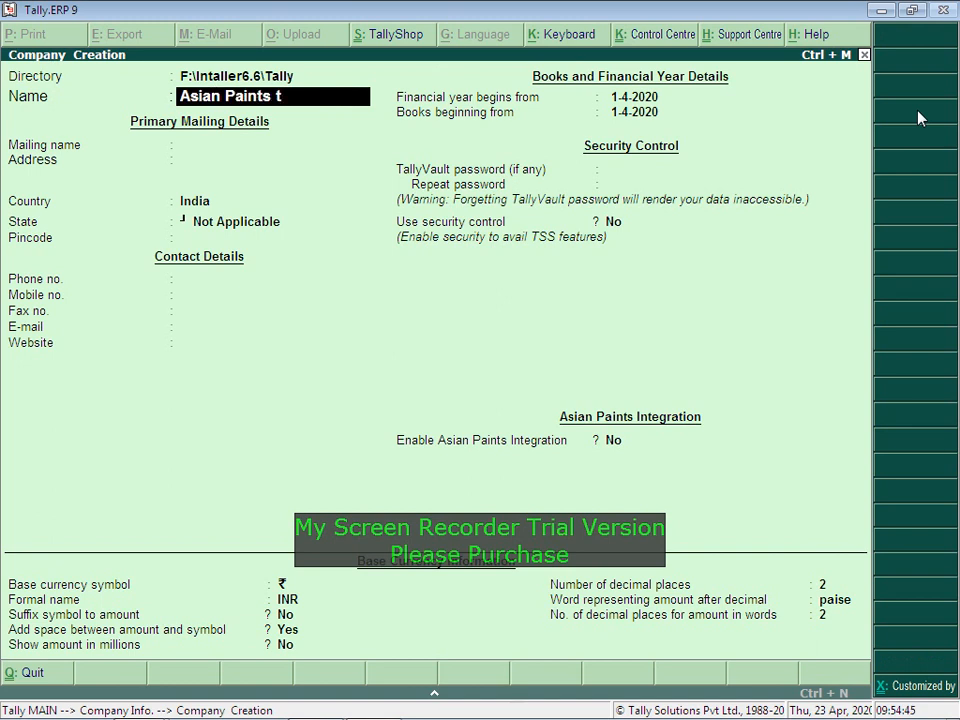
text(s Tally Demo)
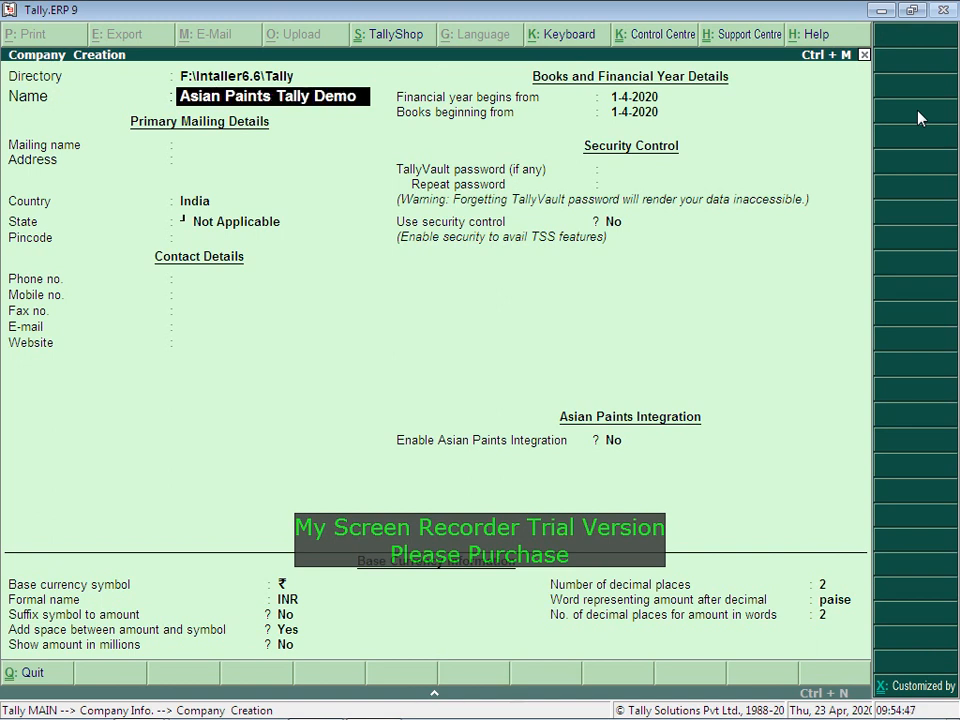
key(Return)
key(Return)
key(Return)
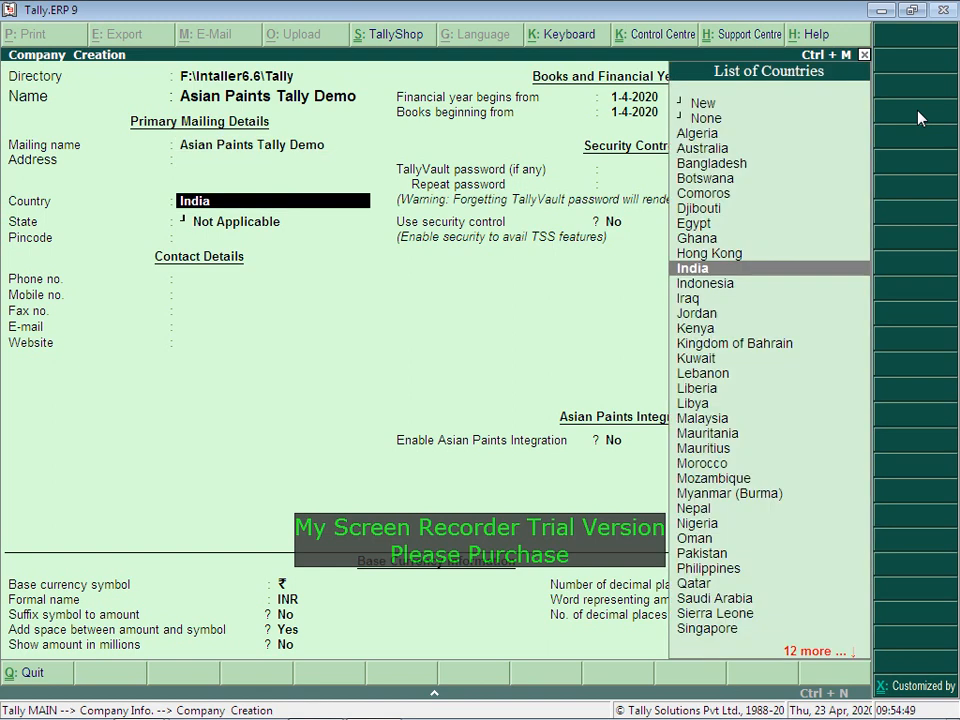
key(BackSpace)
text(M I Ro)
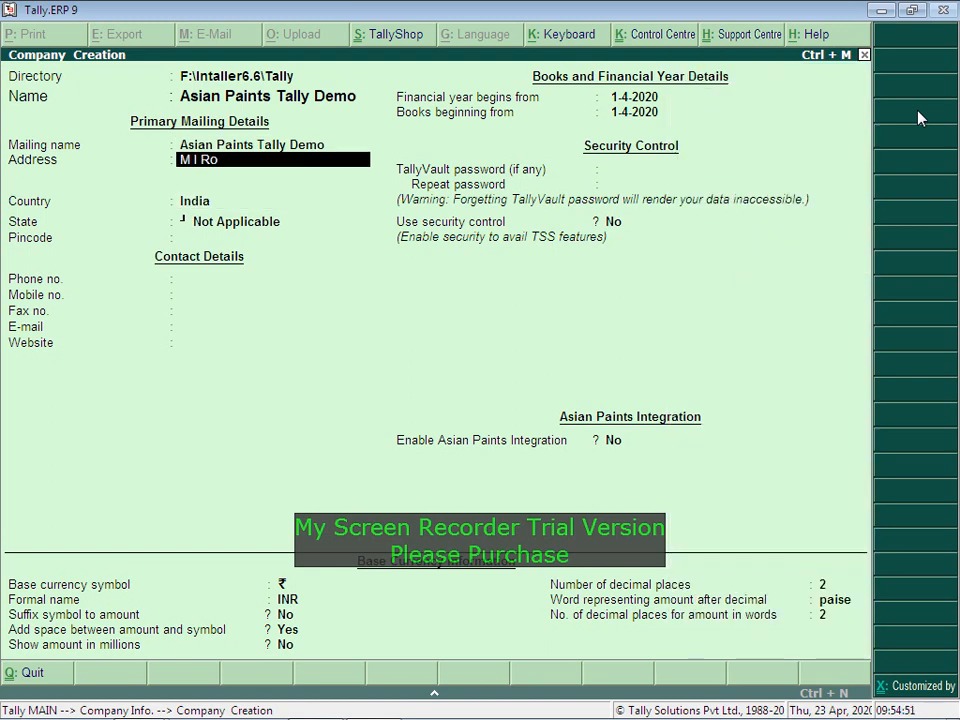
text(ad, Jaipur)
key(Return)
key(Return)
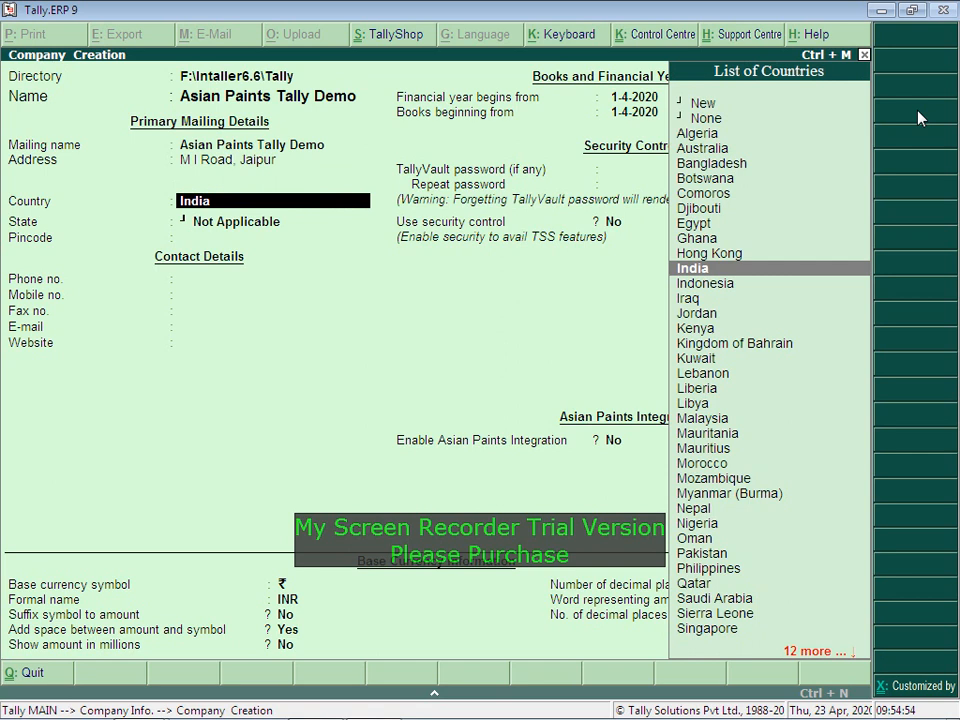
key(Return)
text(Ra)
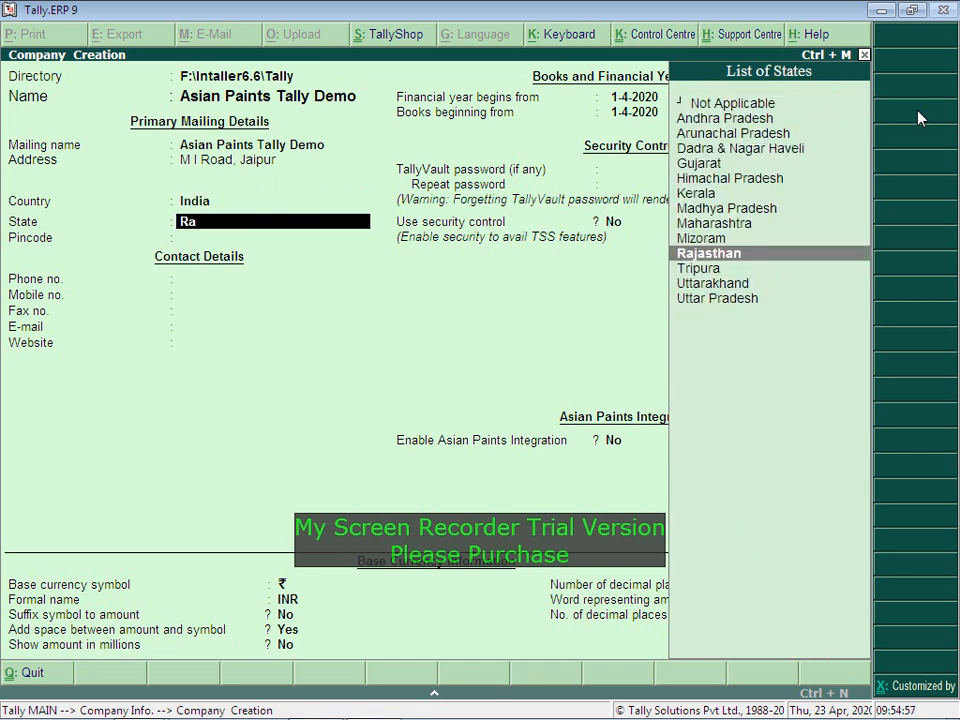
key(Return)
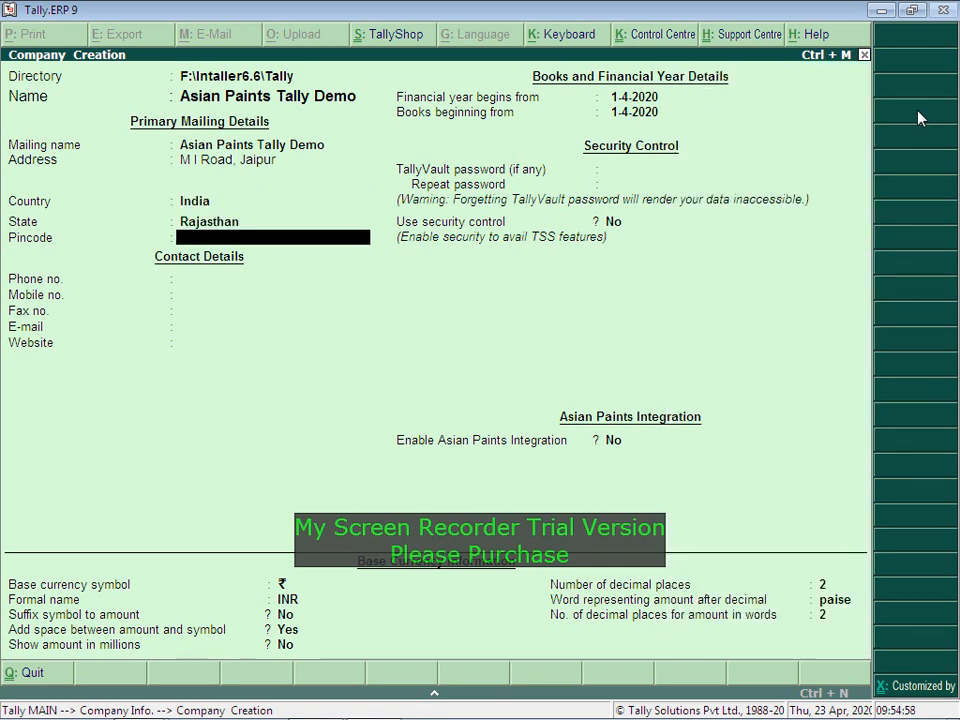
text(30)
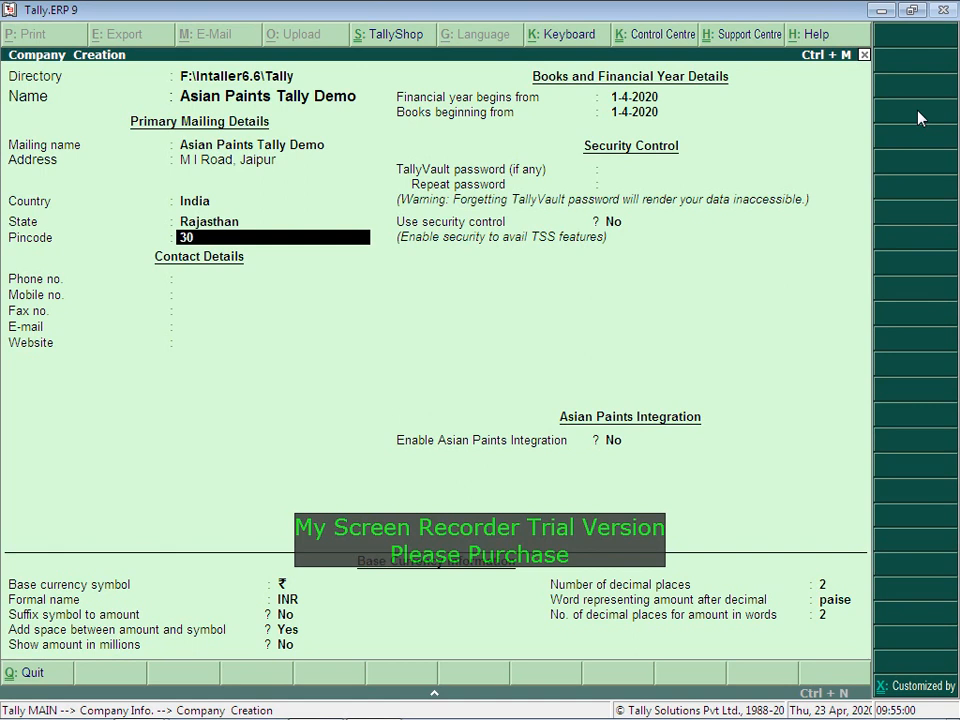
text(2001)
key(Return)
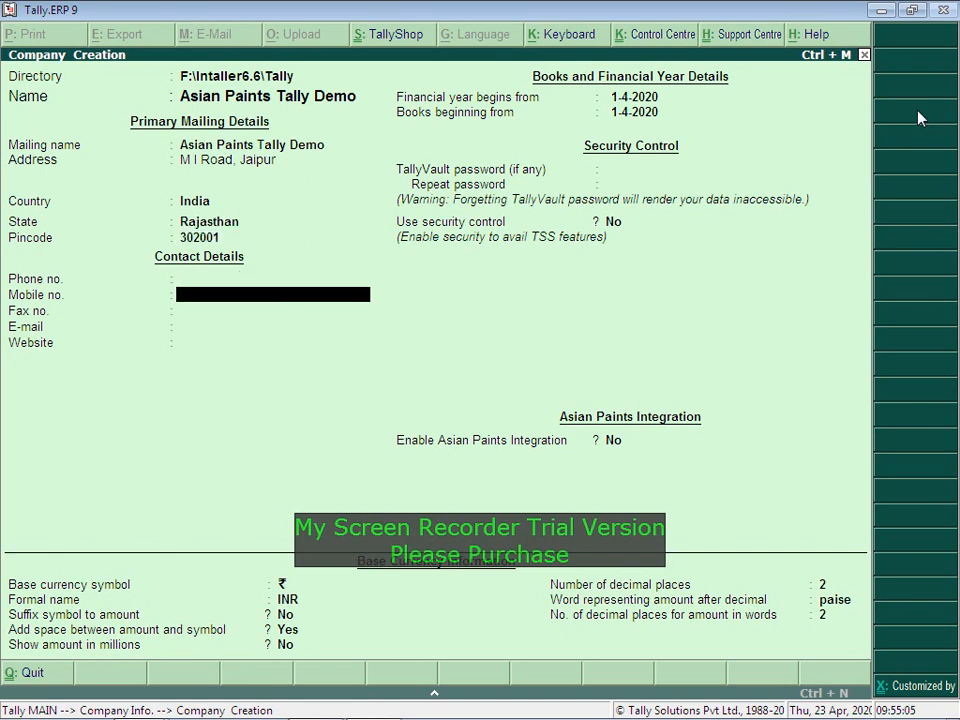
Step: Fill in the company phone and mobile numbers and the corrected contact e-mail address
key(Up)
key(Return)
key(Return)
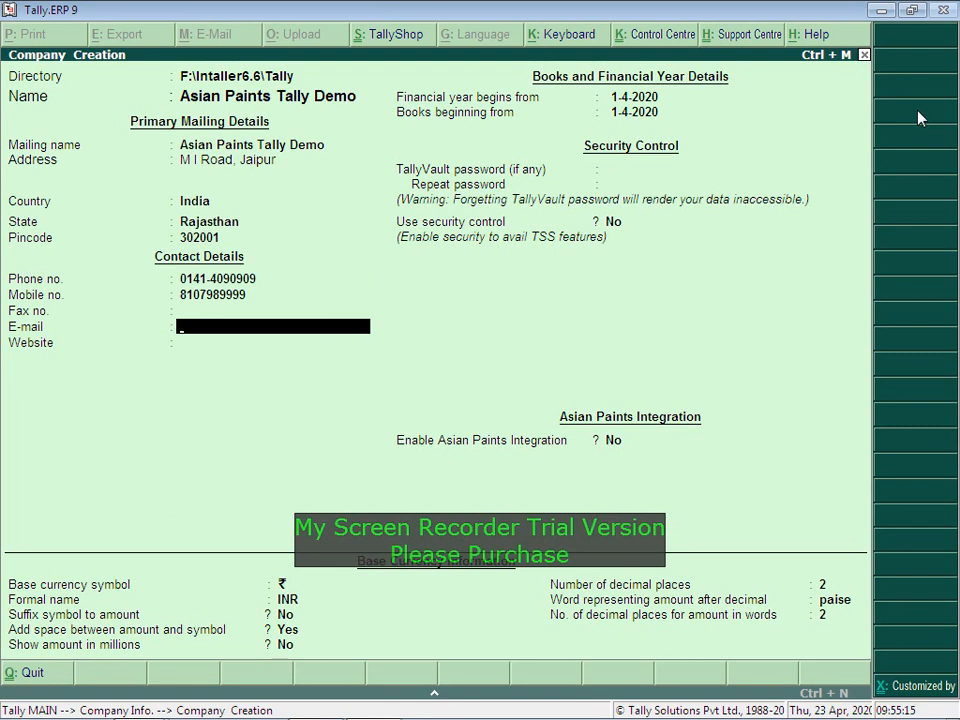
text(tallygst.in)
key(Return)
key(Return)
key(BackSpace)
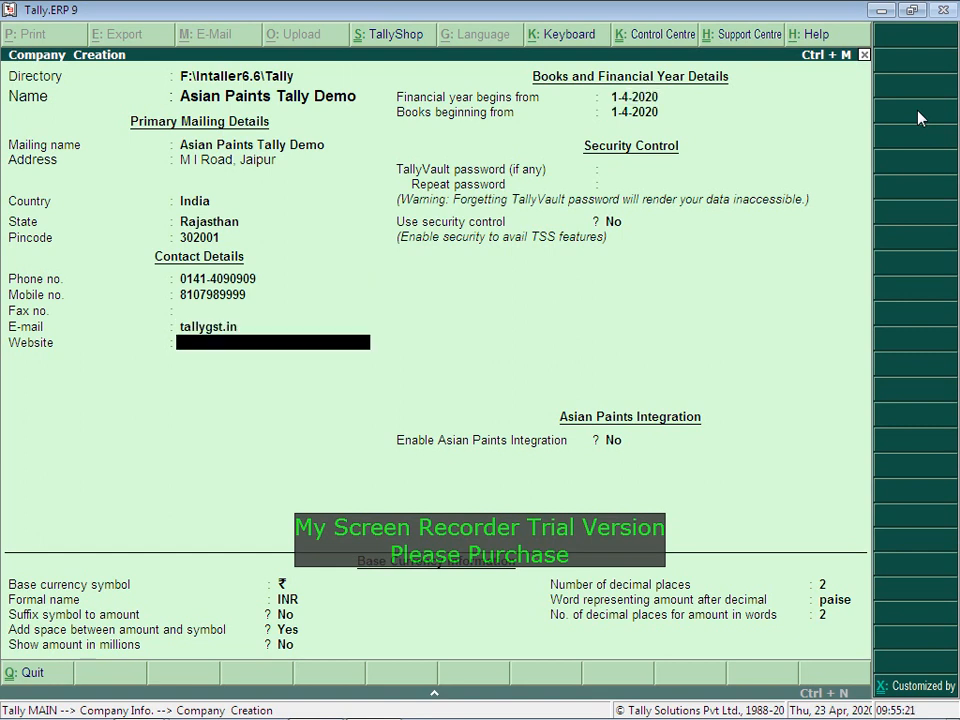
key(BackSpace)
key(Return)
key(Return)
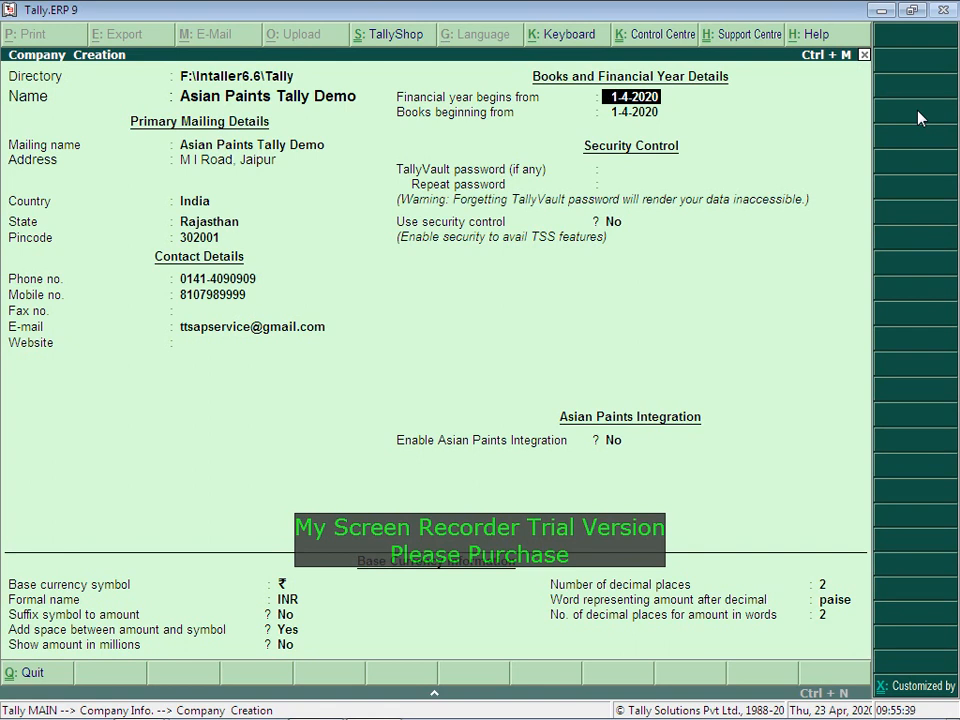
text(1.4.2020)
key(Return)
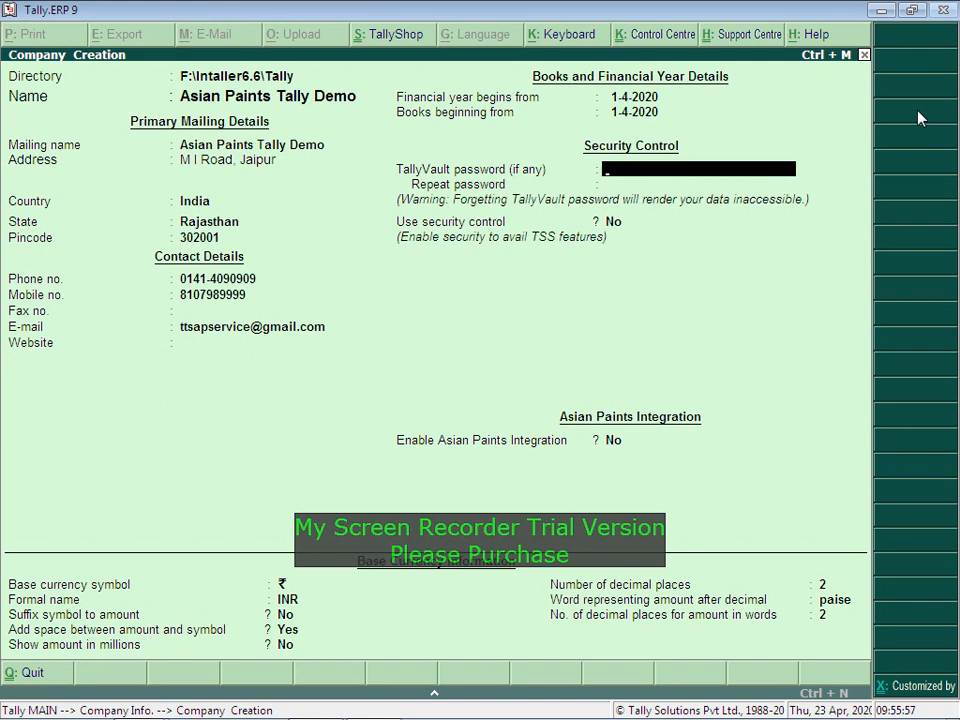
key(Return)
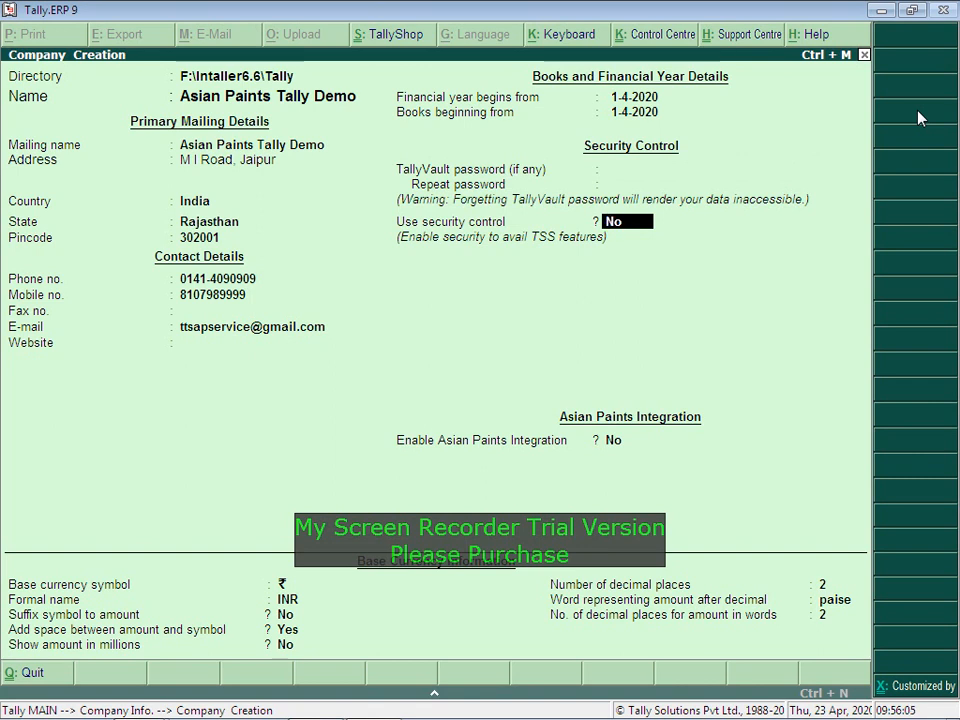
key(alt+Tab)
key(alt+Tab)
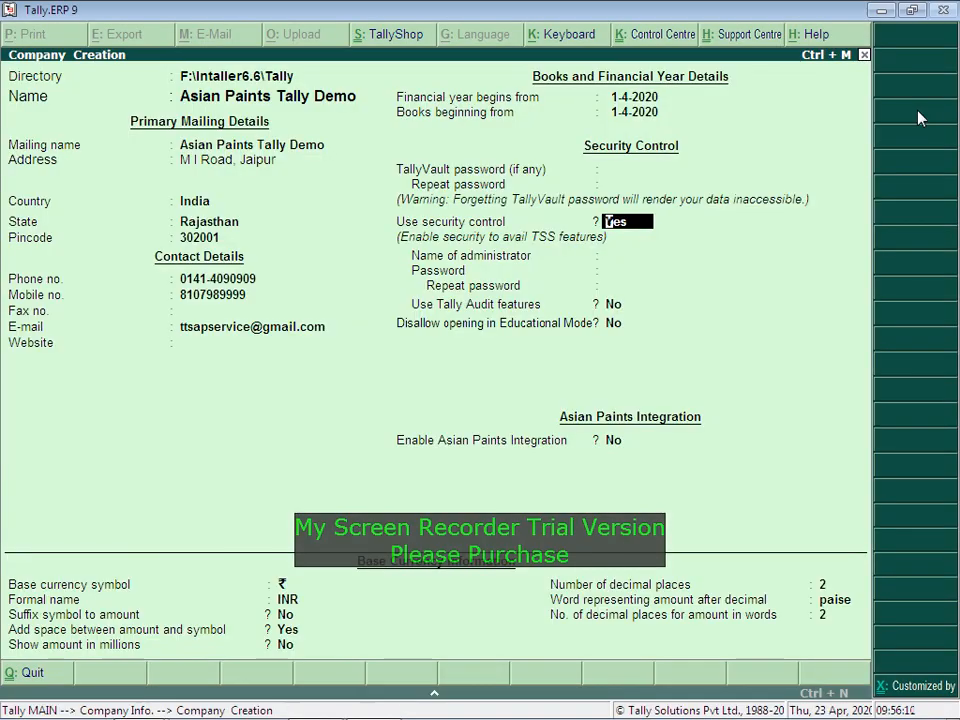
text(n)
key(Return)
key(BackSpace)
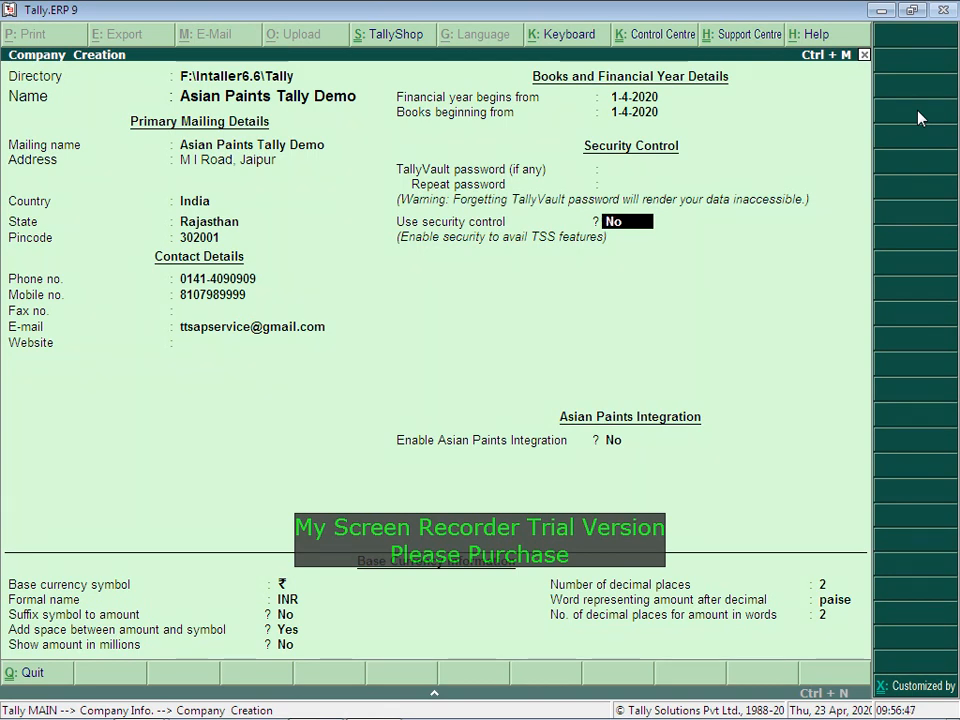
text(y)
key(Return)
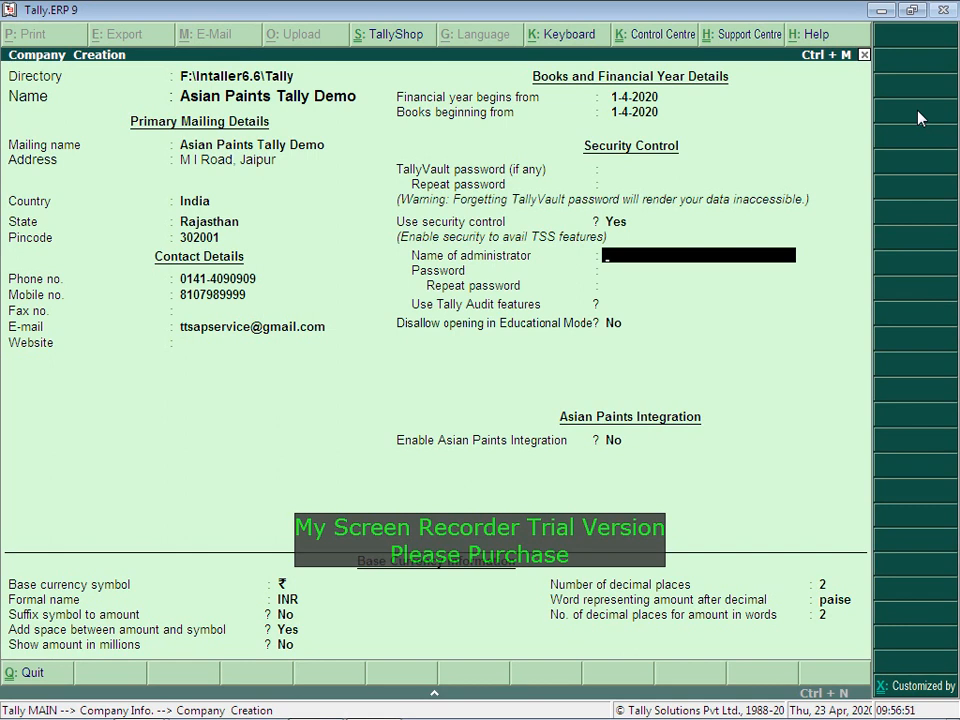
key(BackSpace)
text(n)
key(Return)
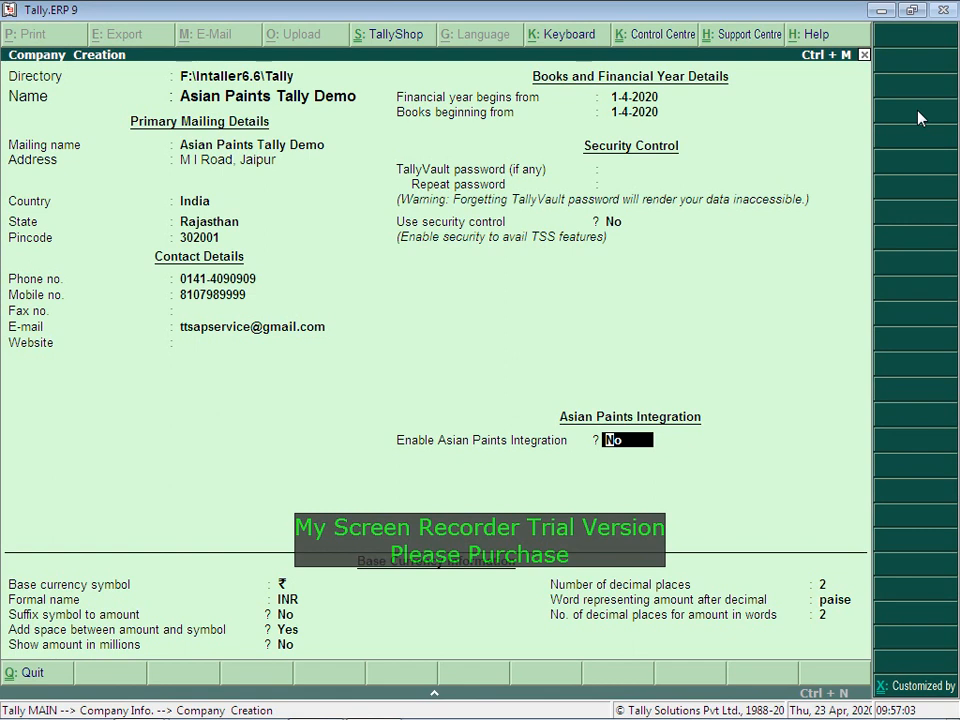
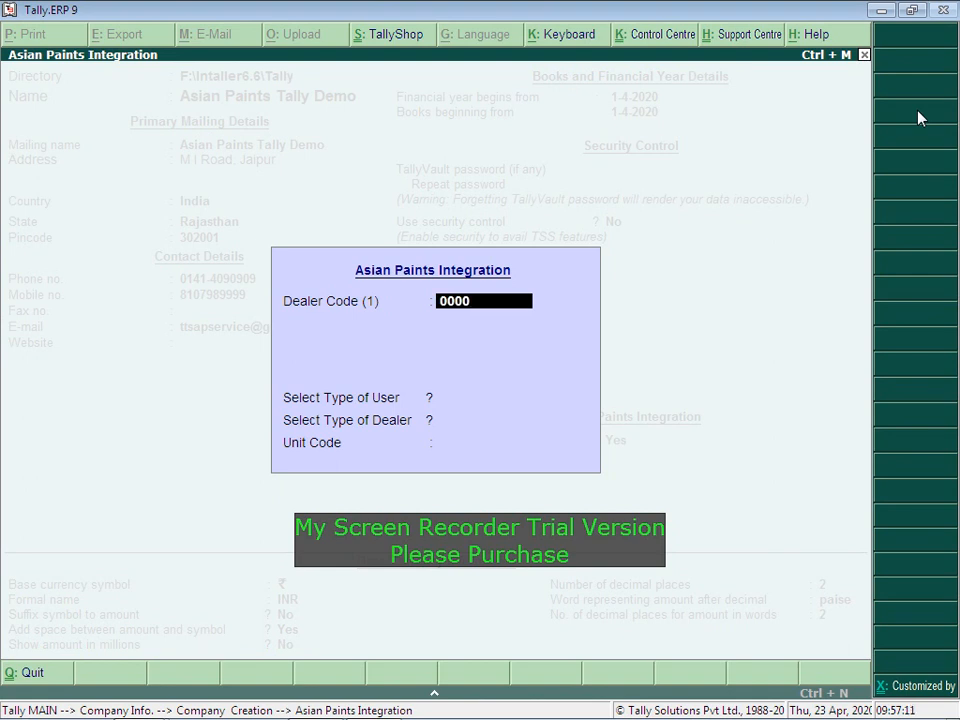
Step: Enable Asian Paints Integration and fill in the Dealer Code (1) and (2) fields
key(alt+Tab)
key(alt+Tab)
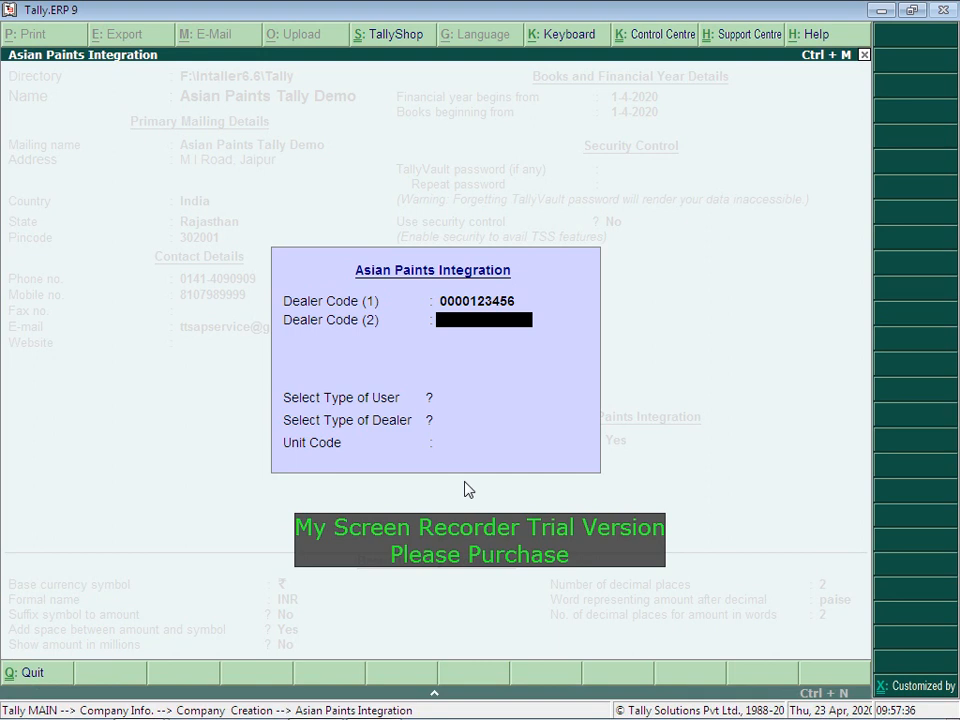
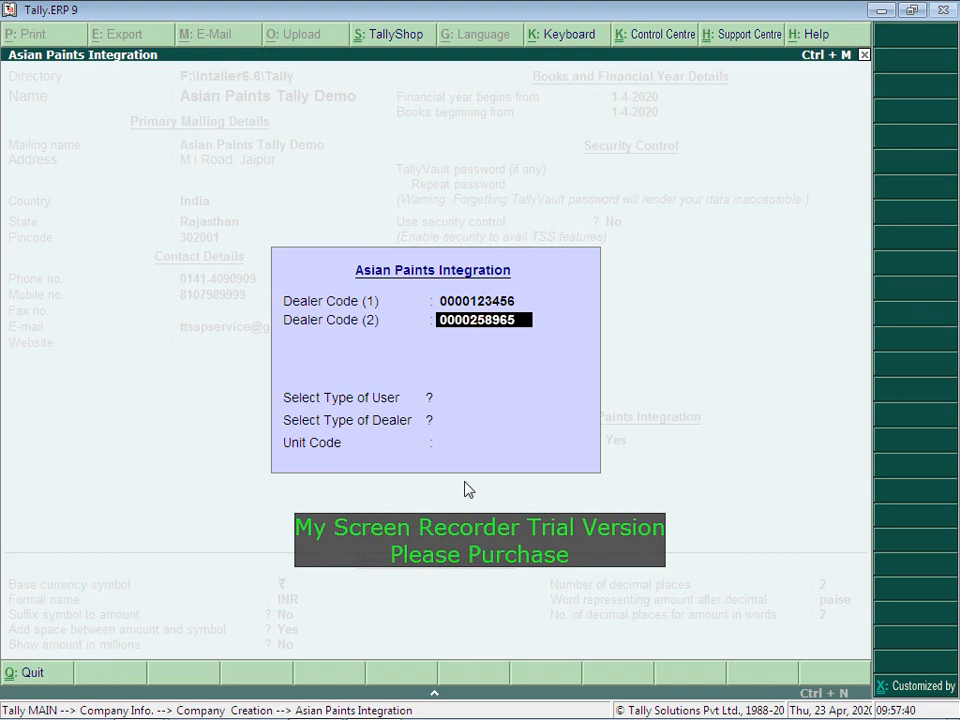
key(Return)
key(Return)
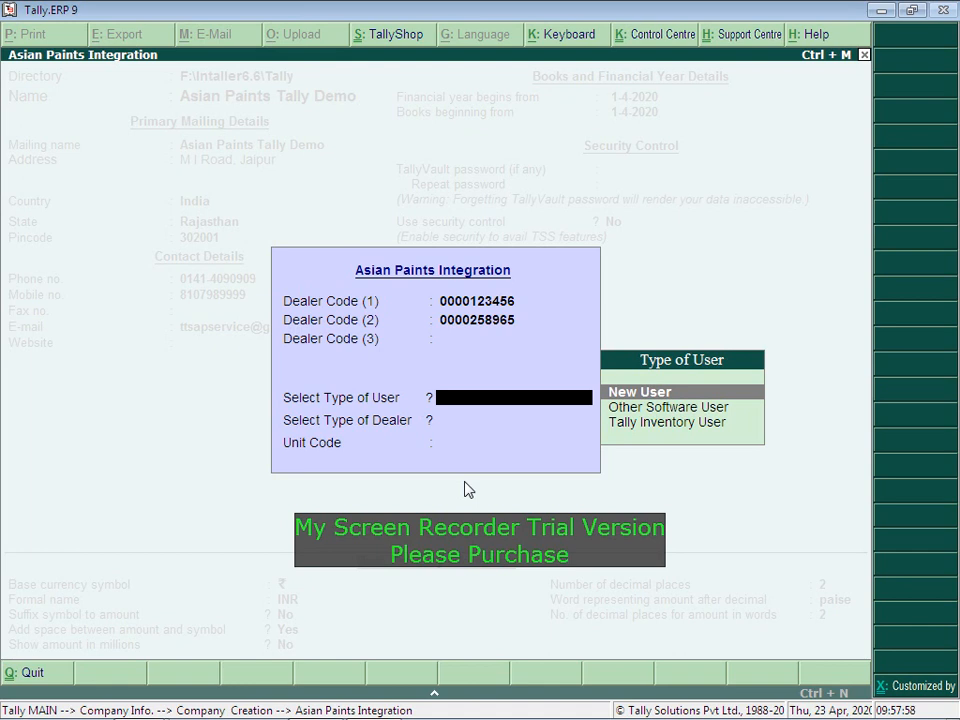
Step: Choose New User as the type of user and CR as the dealer type
key(Down)
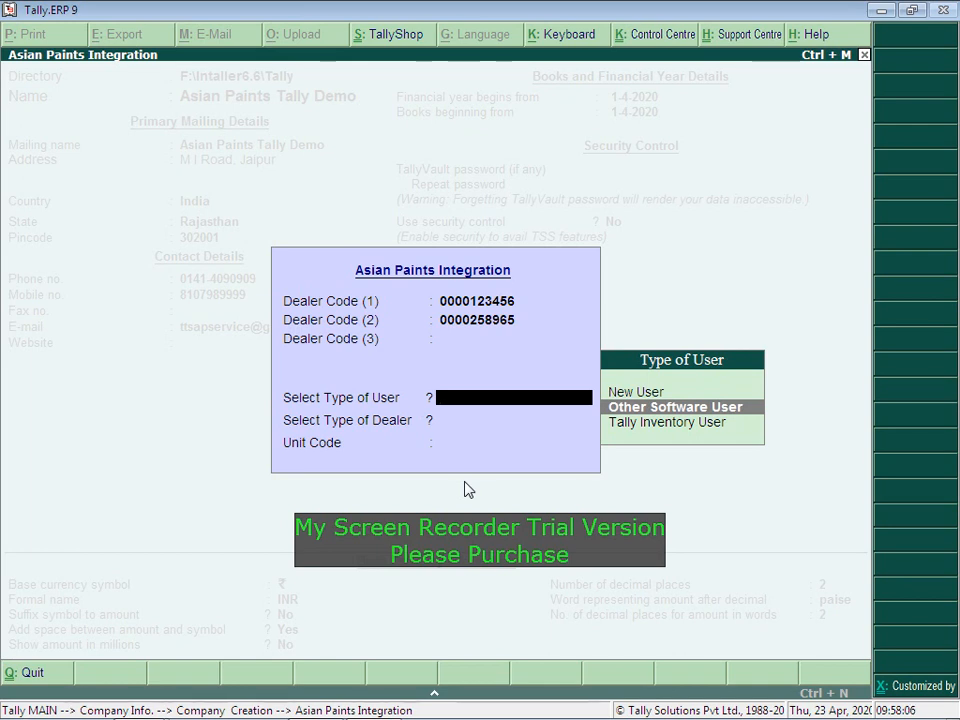
key(Down)
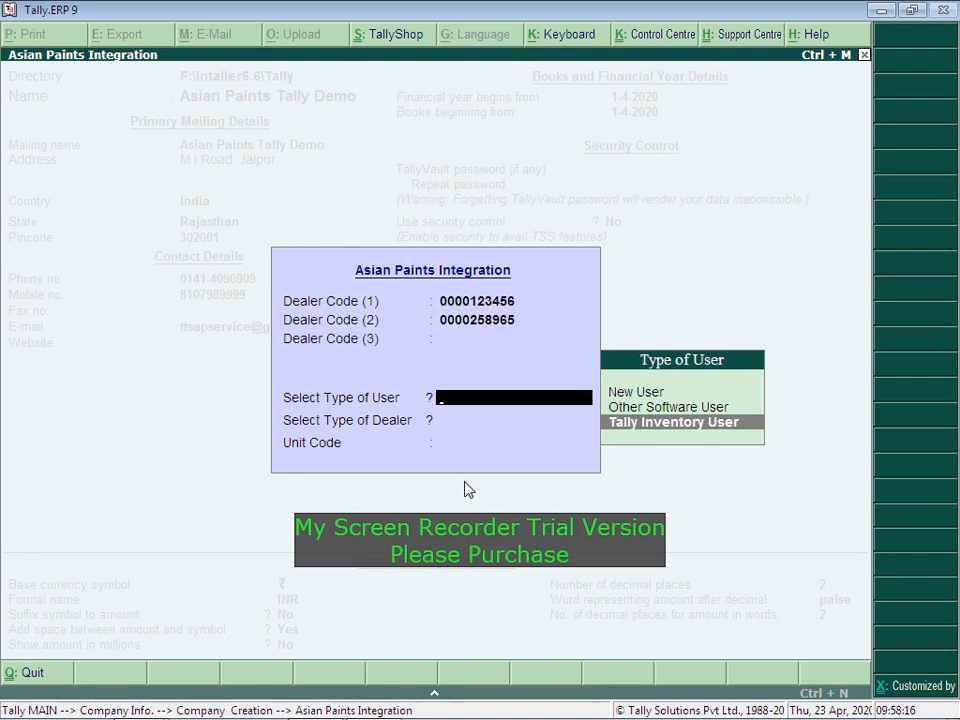
key(Up)
key(Up)
key(Return)
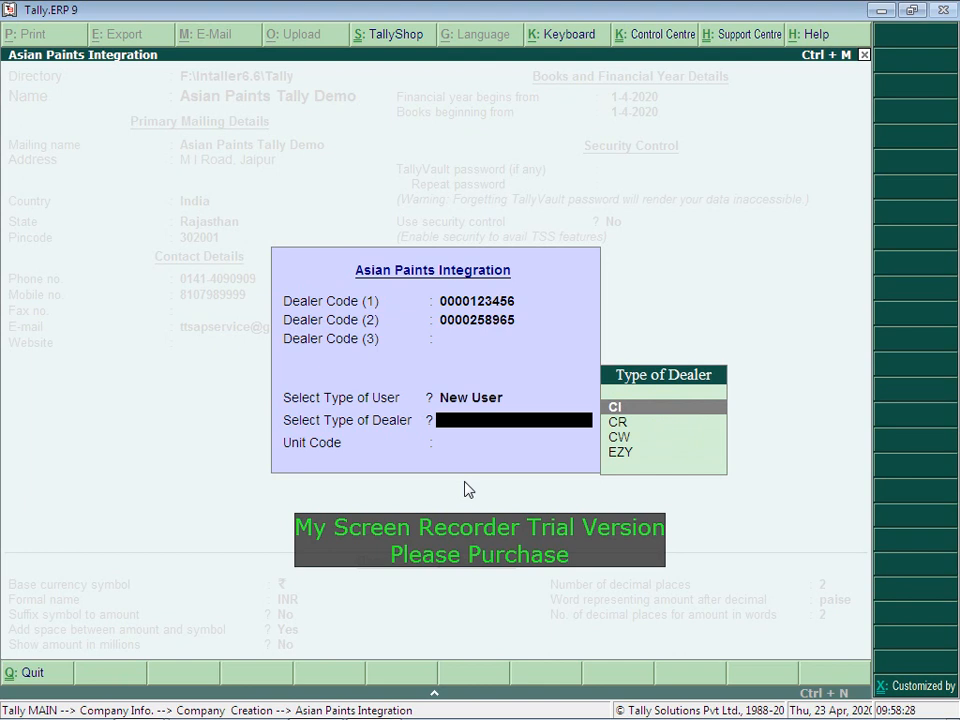
key(Down)
key(Return)
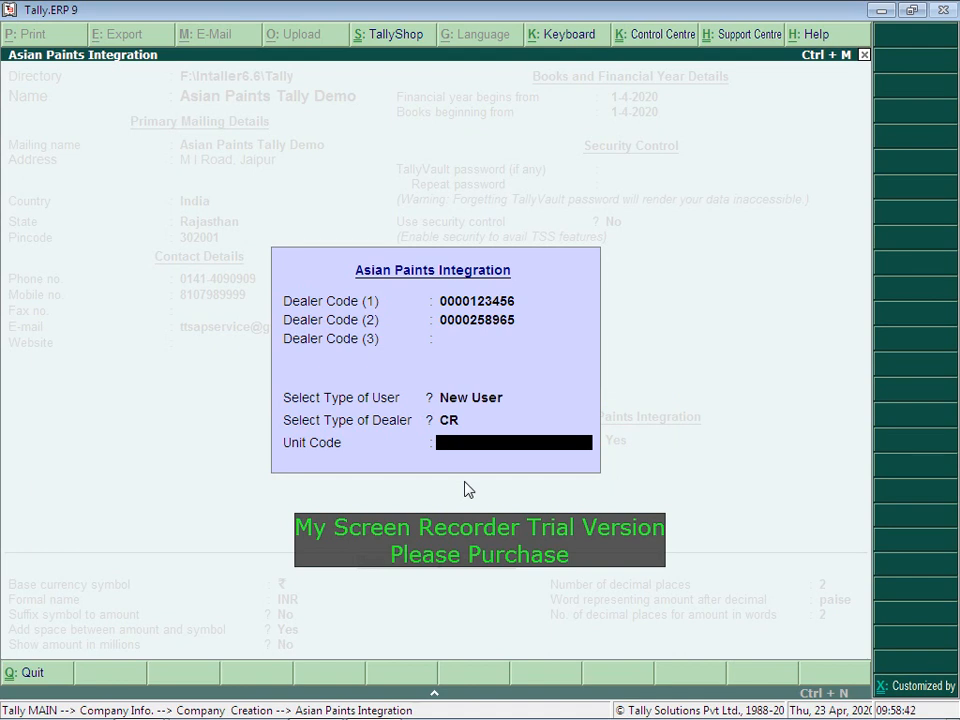
Step: Enter unit code 5412 and accept the company form past the currency settings
text(5412)
key(Return)
key(Return)
key(Return)
key(Return)
key(Return)
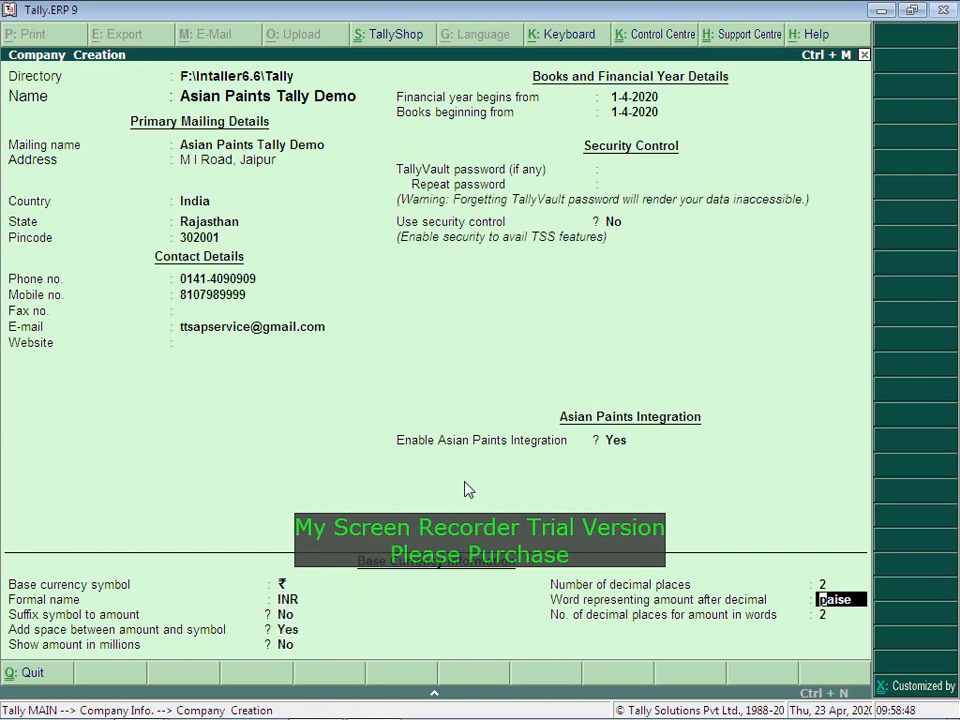
key(Return)
key(Return)
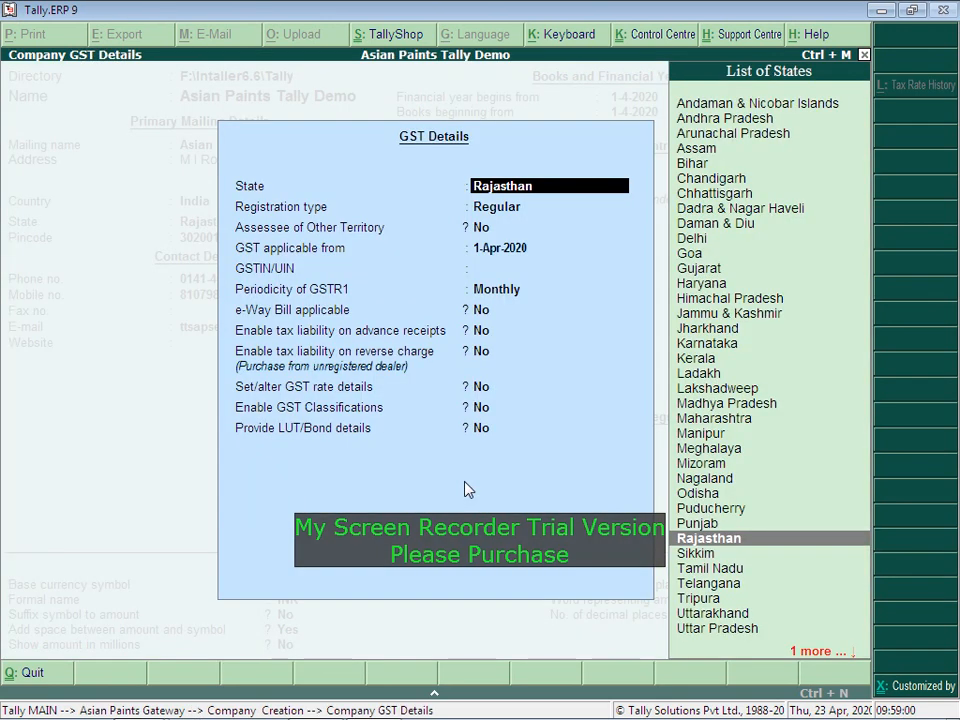
Step: Set GST to Rajasthan, Regular from 1-Apr-2020, no GSTIN, Monthly GSTR1, other options No
key(Return)
key(Return)
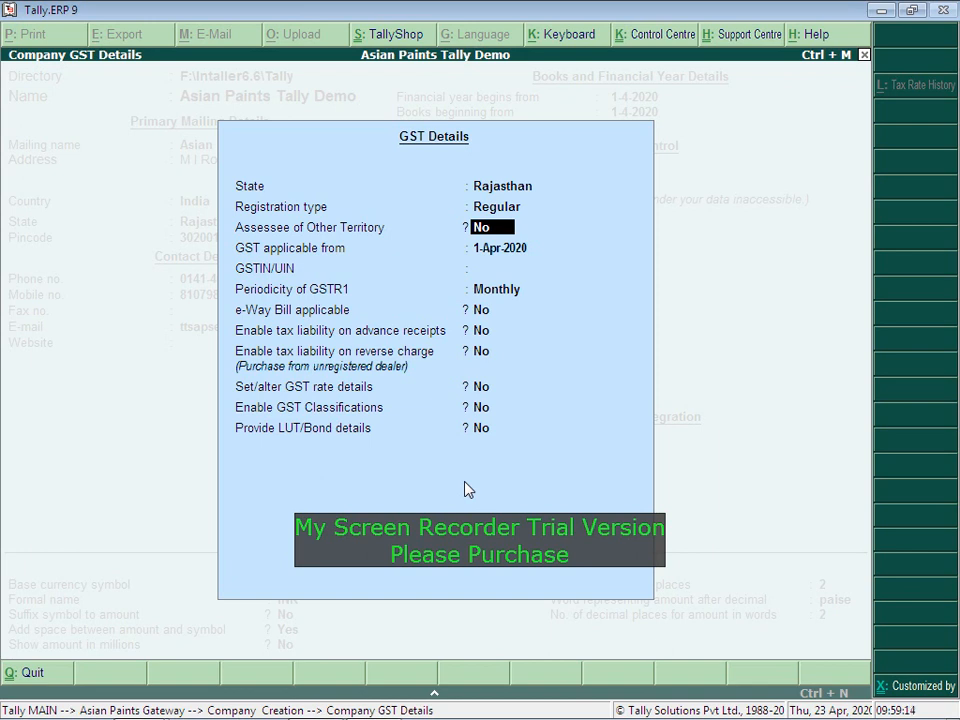
key(Up)
key(Up)
key(Return)
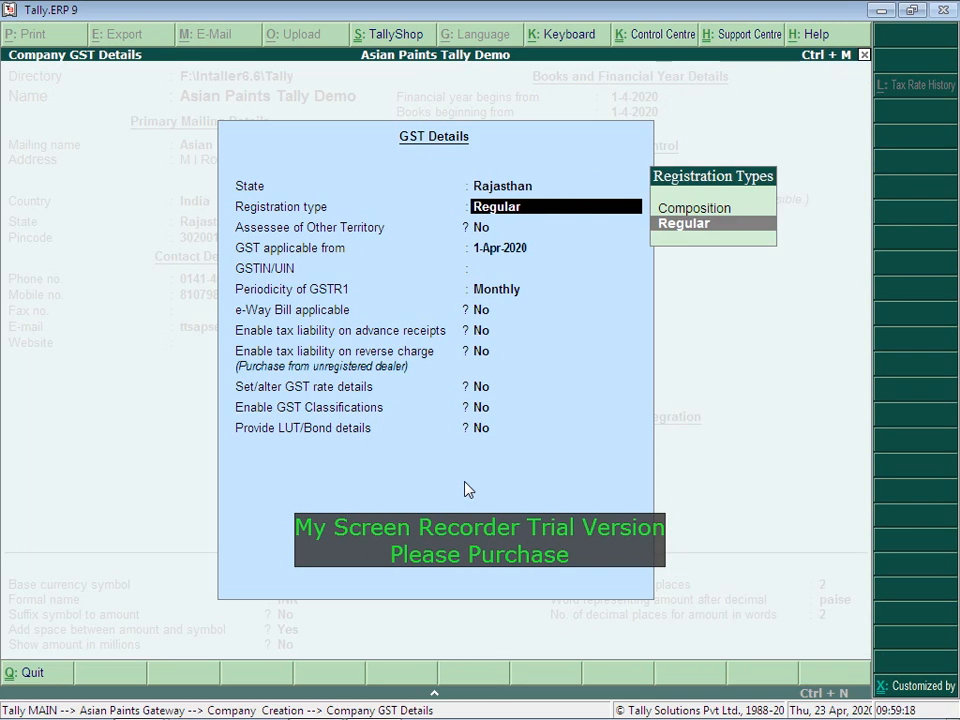
key(Return)
key(Return)
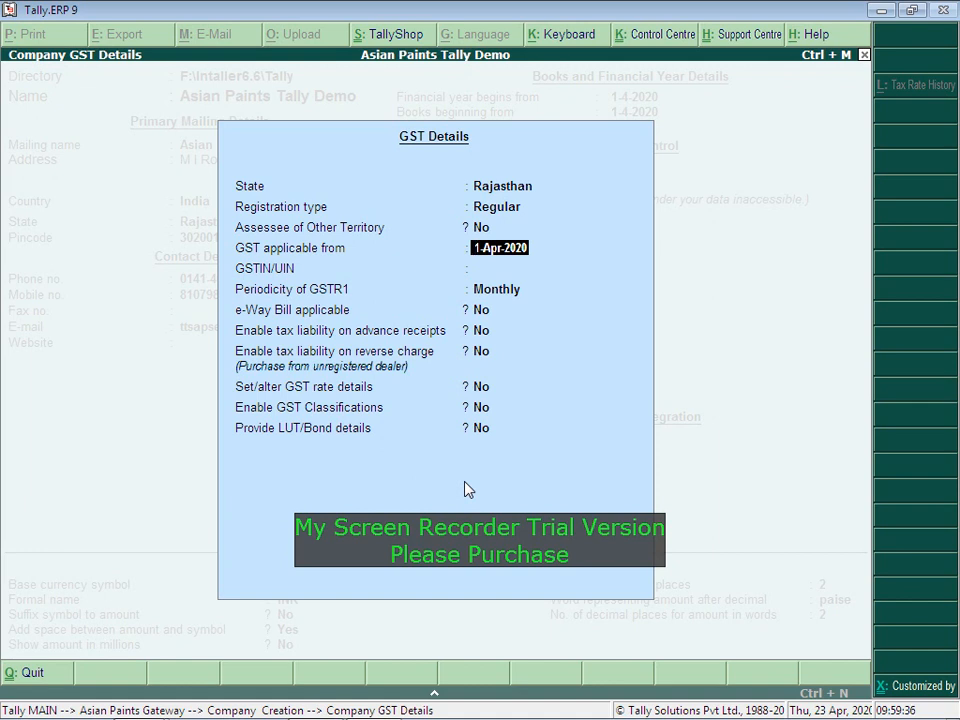
key(Return)
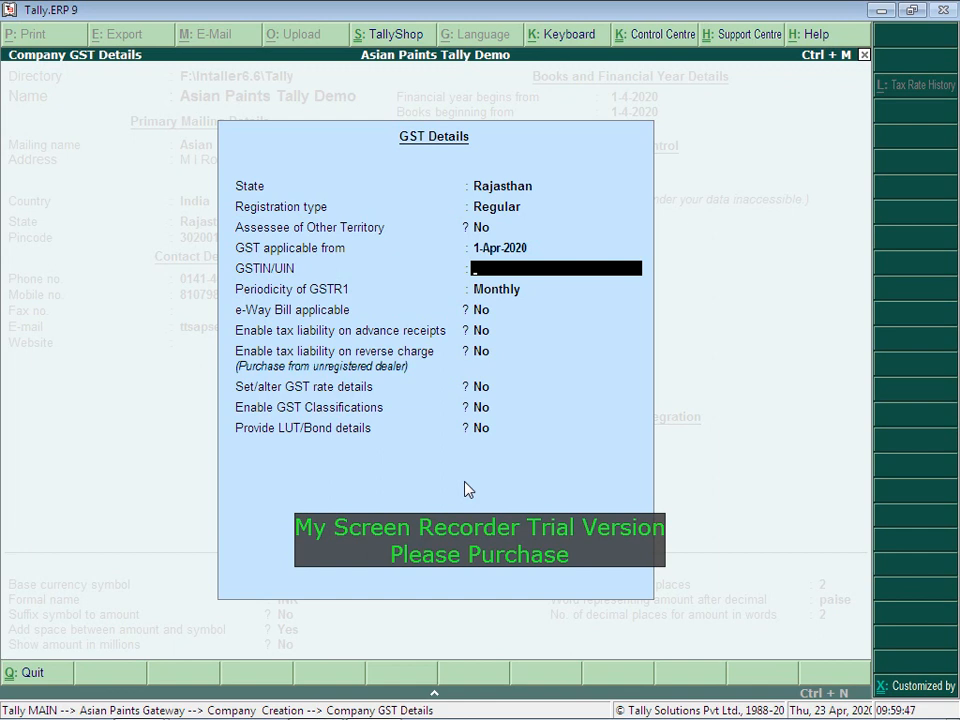
key(Return)
key(Return)
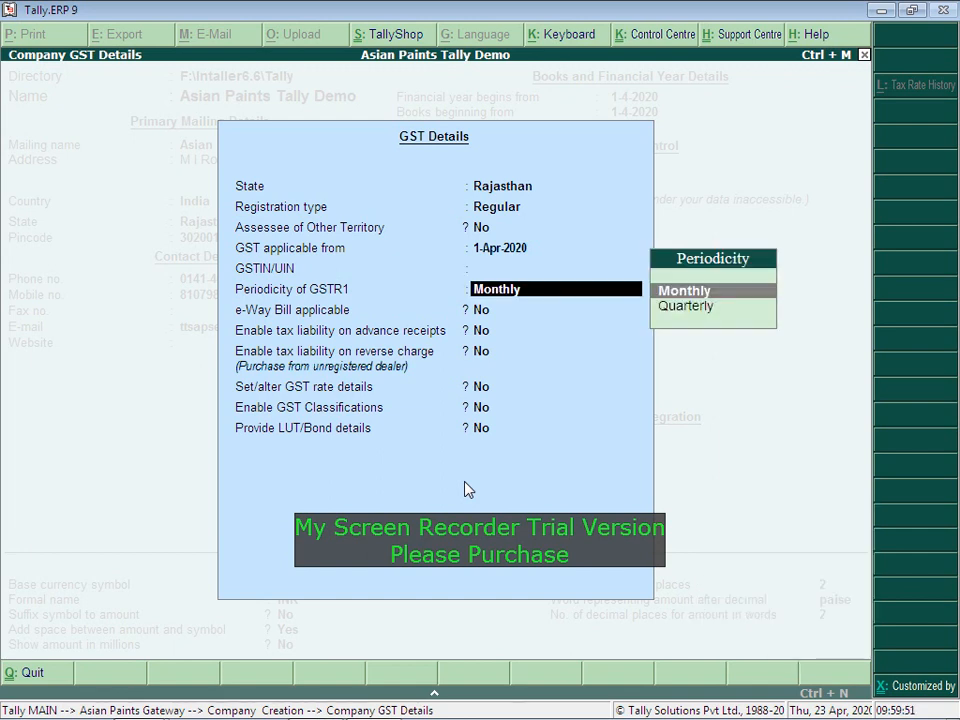
key(Return)
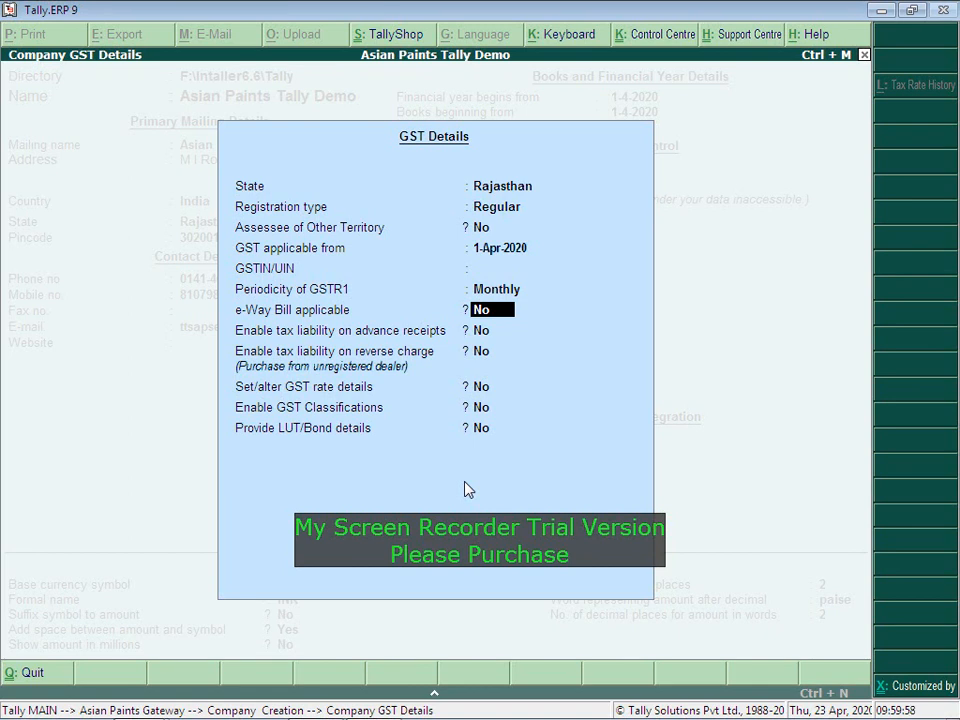
key(Return)
key(Return)
key(Return)
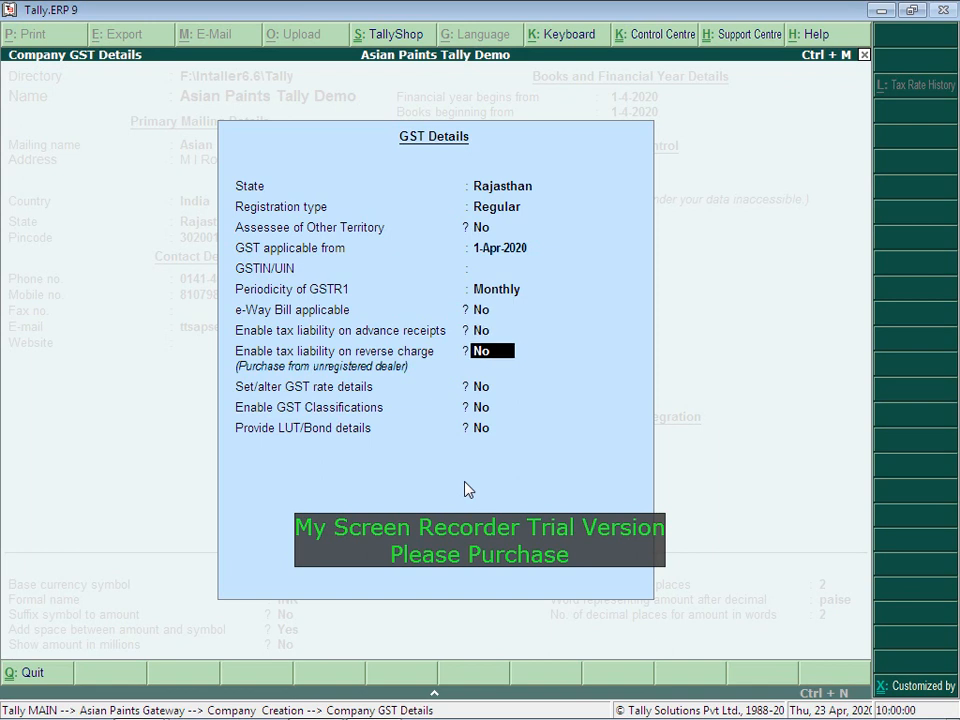
key(Return)
key(Return)
key(Return)
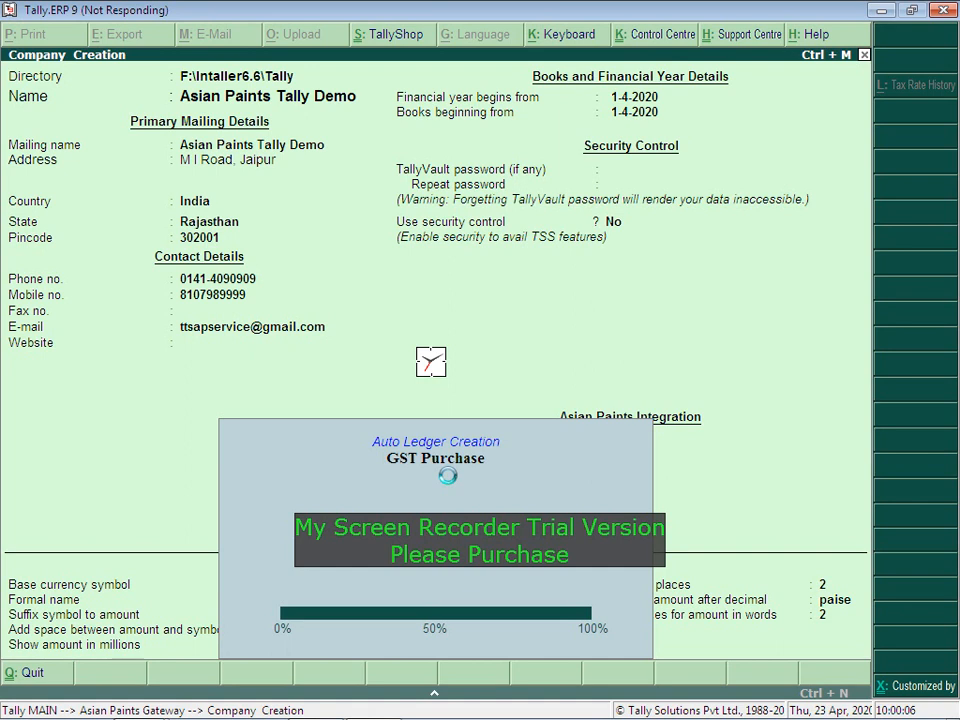
Step: Switch to Explorer and back to Tally, now showing the Product Updates message
key(alt+Tab)
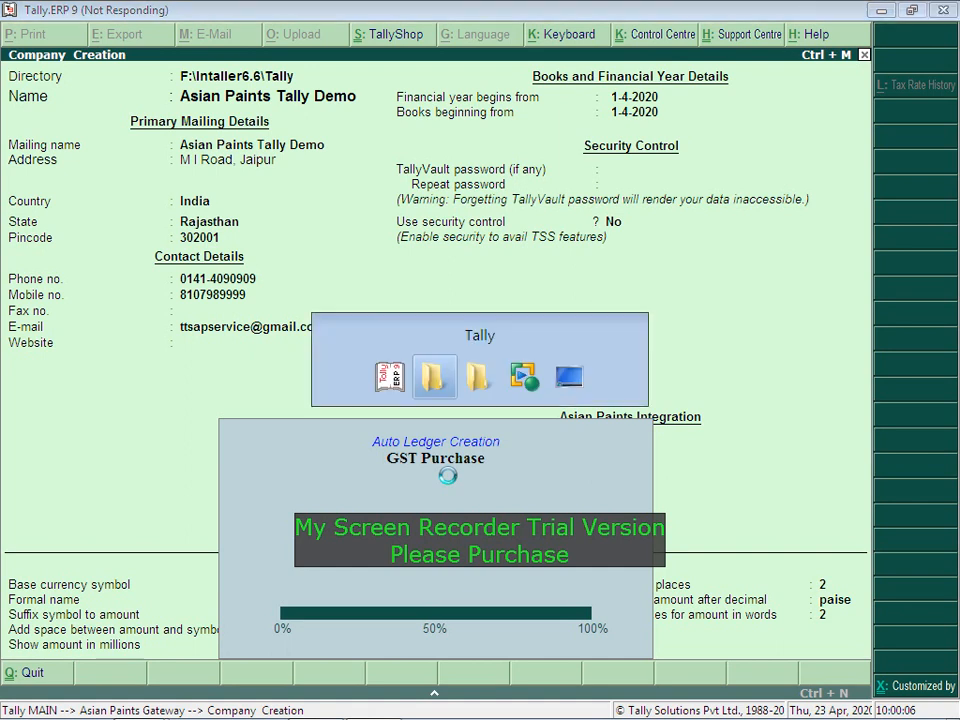
key(alt+Tab)
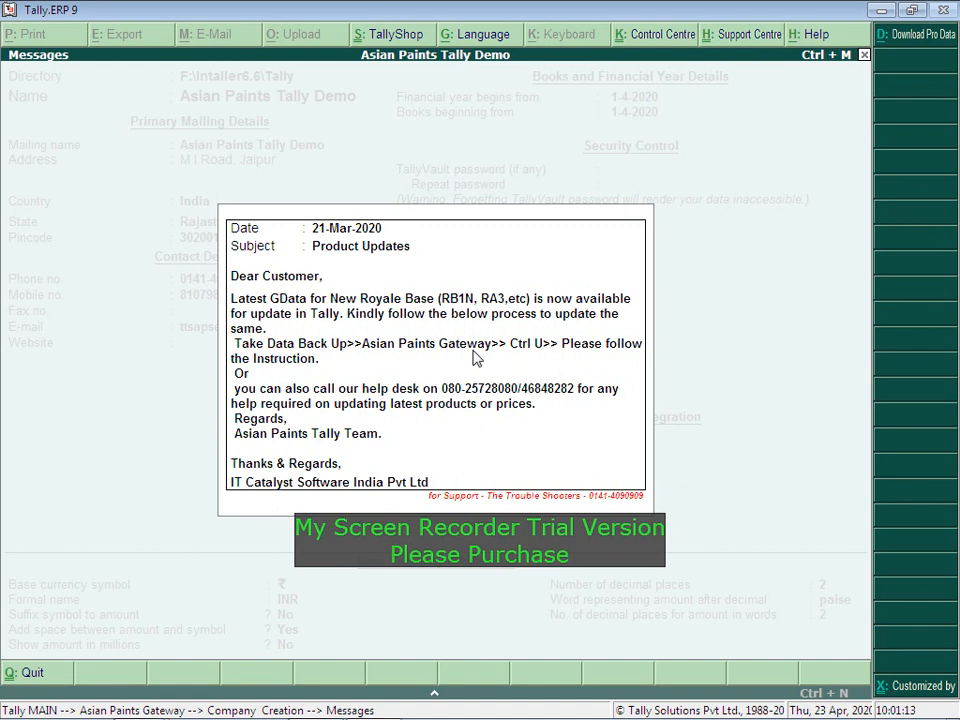
Step: Dismiss the successive product update messages, then switch to the Tally folder window
key(Return)
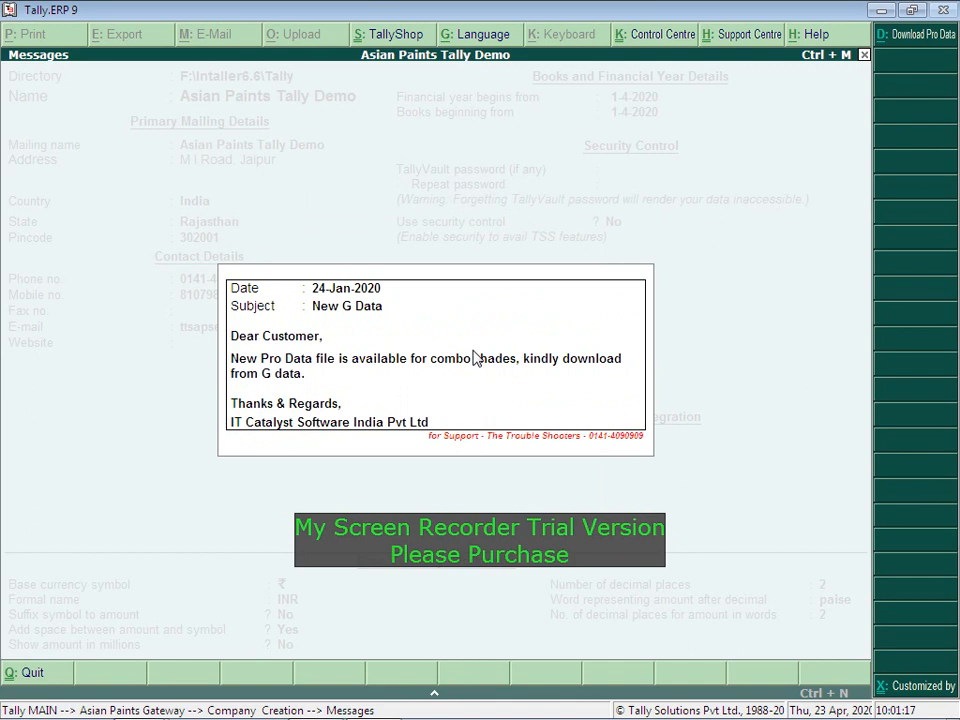
key(Escape)
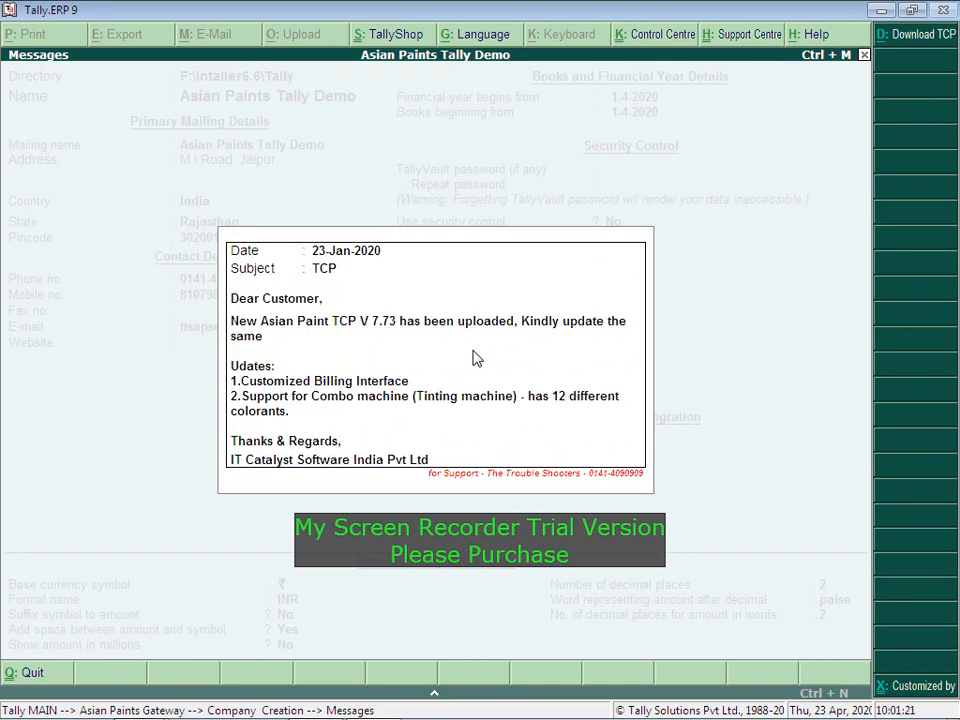
key(Escape)
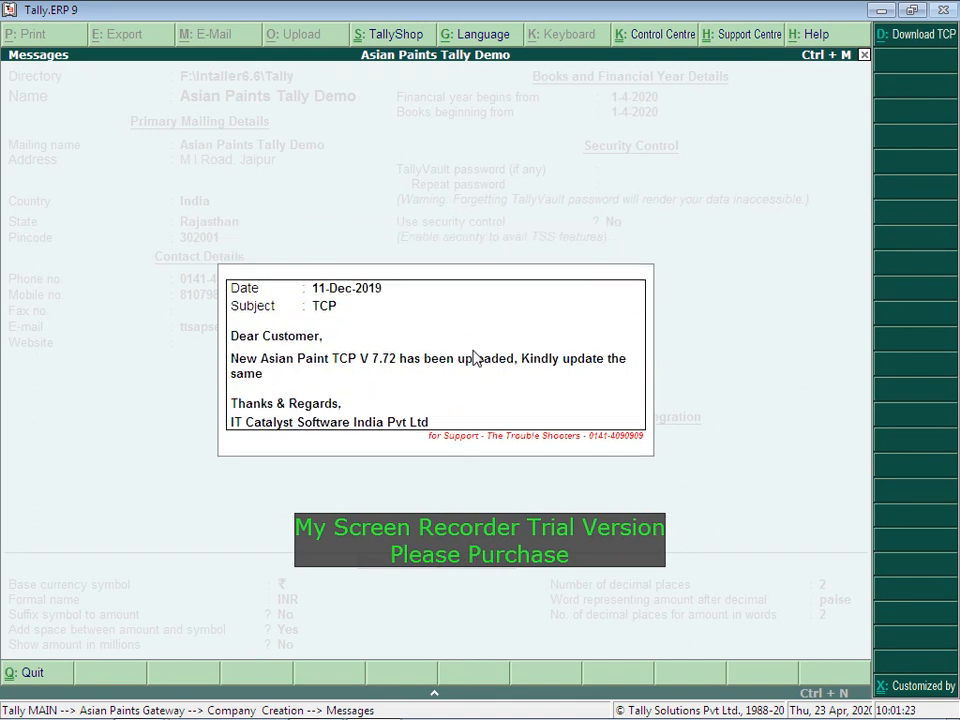
key(Escape)
key(Escape)
key(Escape)
key(Escape)
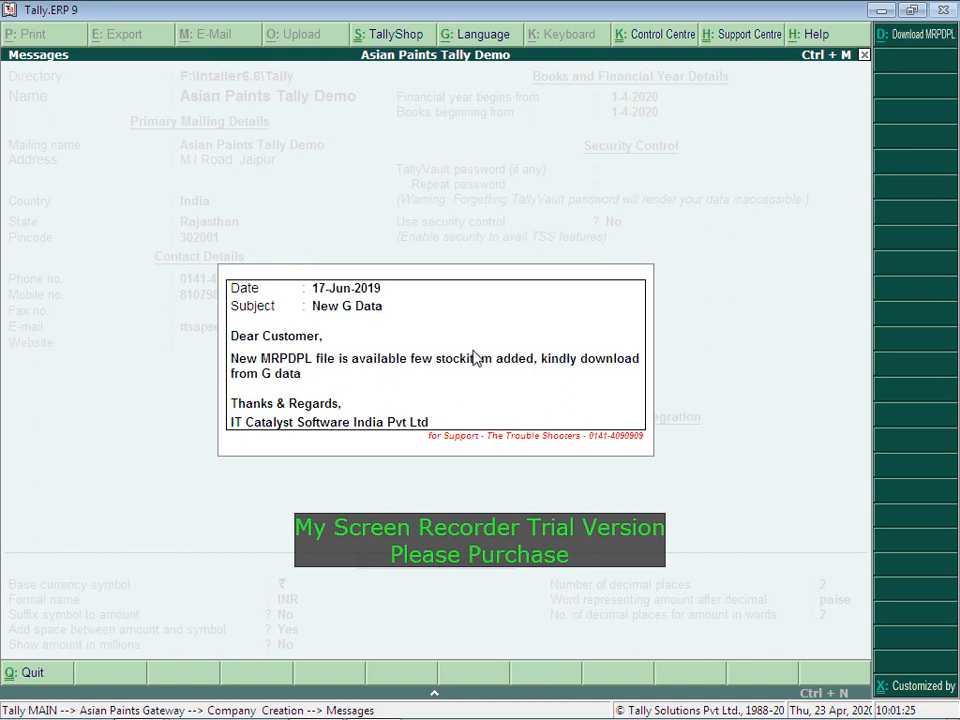
key(Escape)
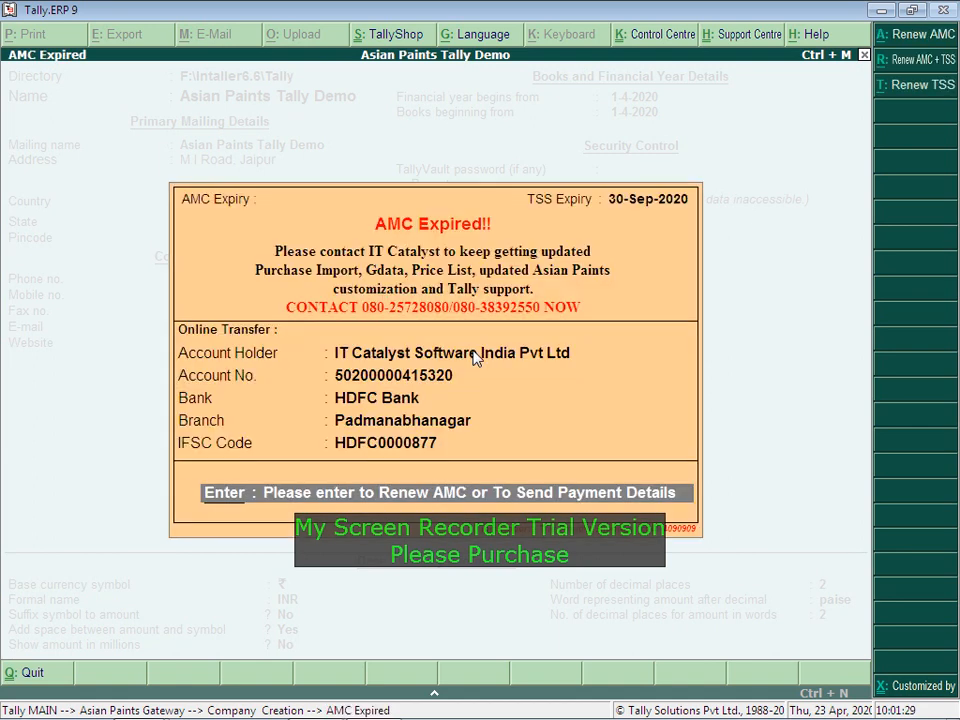
key(alt+Tab)
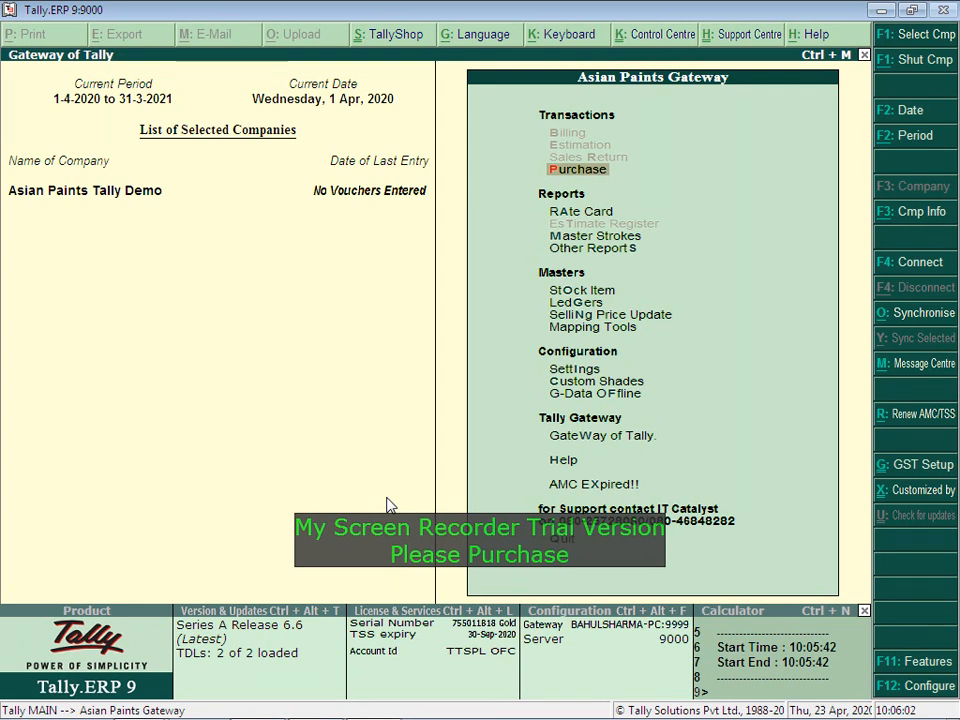
key(Down)
key(Down)
key(Down)
key(Down)
key(Down)
key(Return)
key(Down)
key(Return)
key(Down)
key(Down)
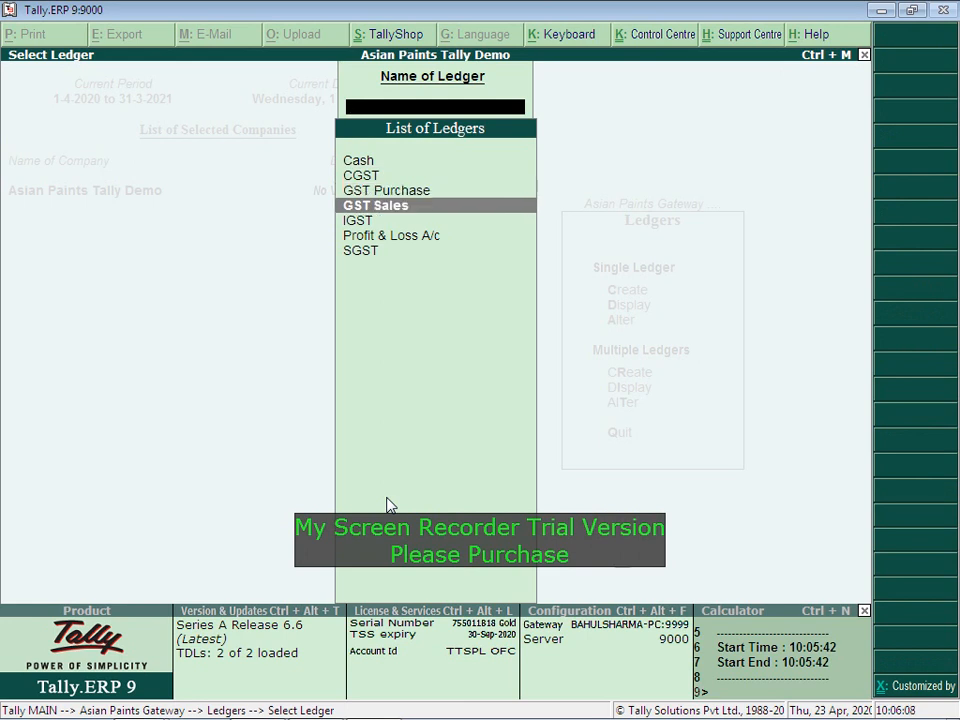
key(Return)
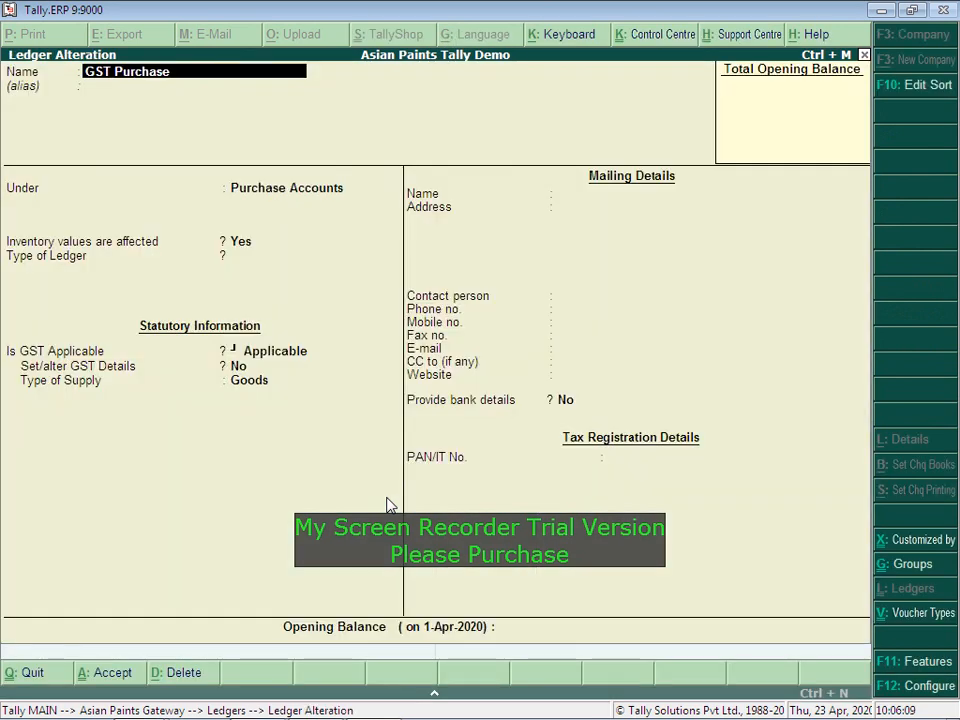
key(Return)
key(Return)
key(Return)
key(Return)
key(Return)
key(Return)
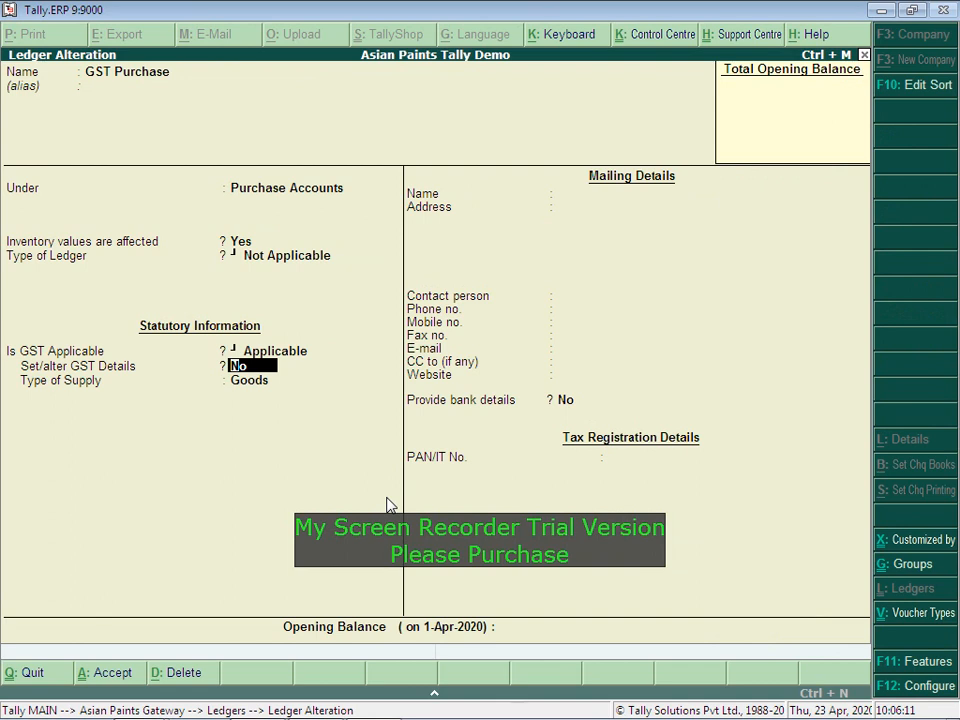
key(y)
key(Return)
key(ctrl+a)
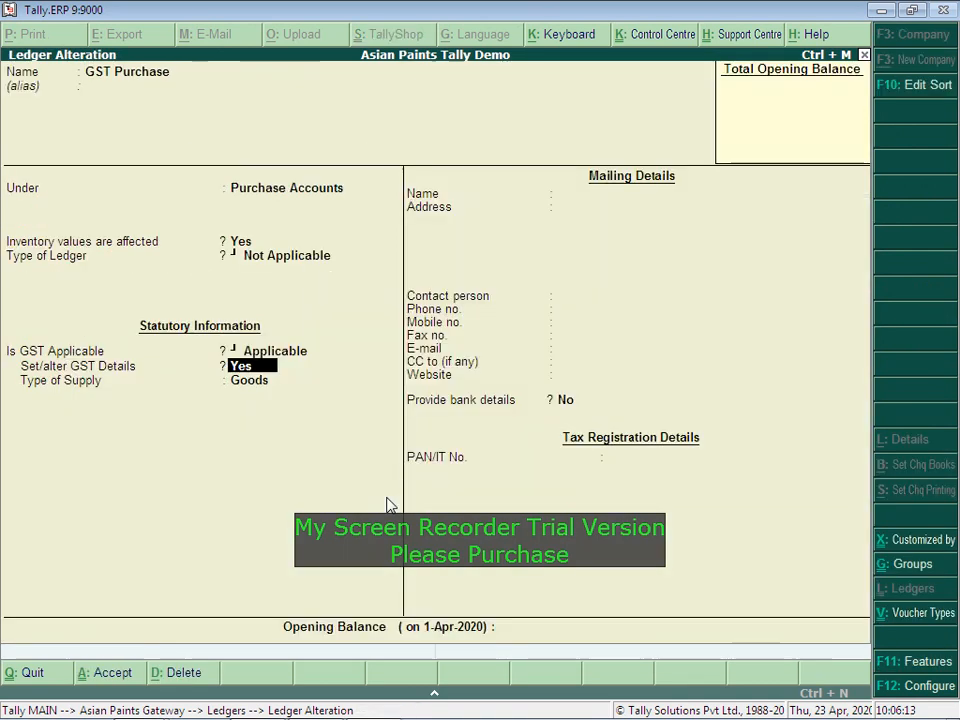
key(Return)
key(Escape)
key(y)
key(Down)
key(Down)
key(Return)
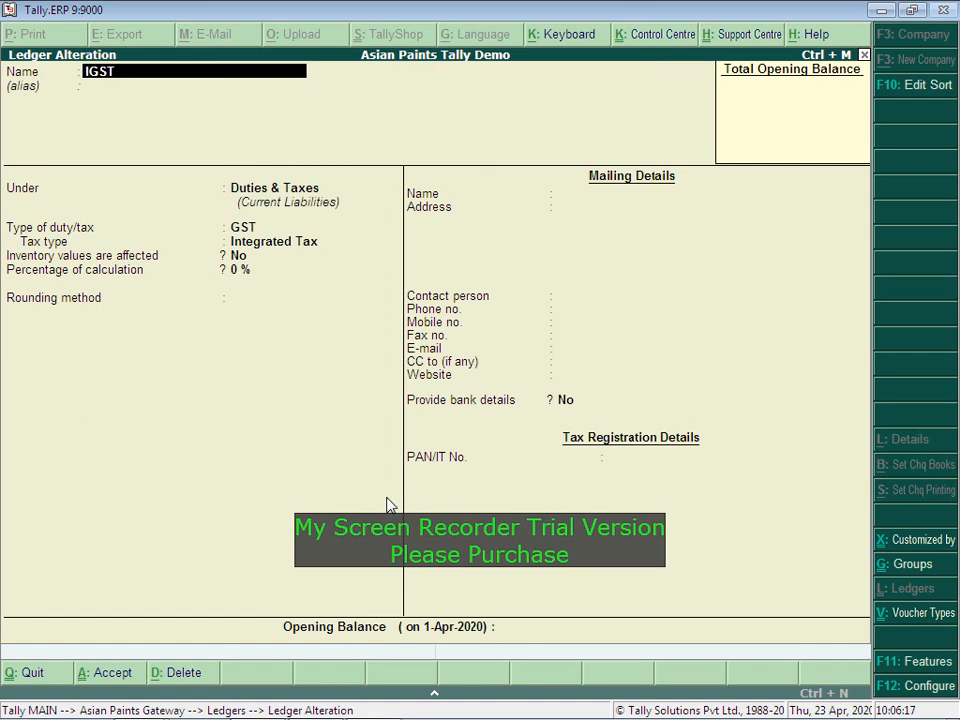
key(Escape)
key(y)
key(Down)
key(Up)
key(Up)
key(Up)
key(Up)
key(Up)
key(Return)
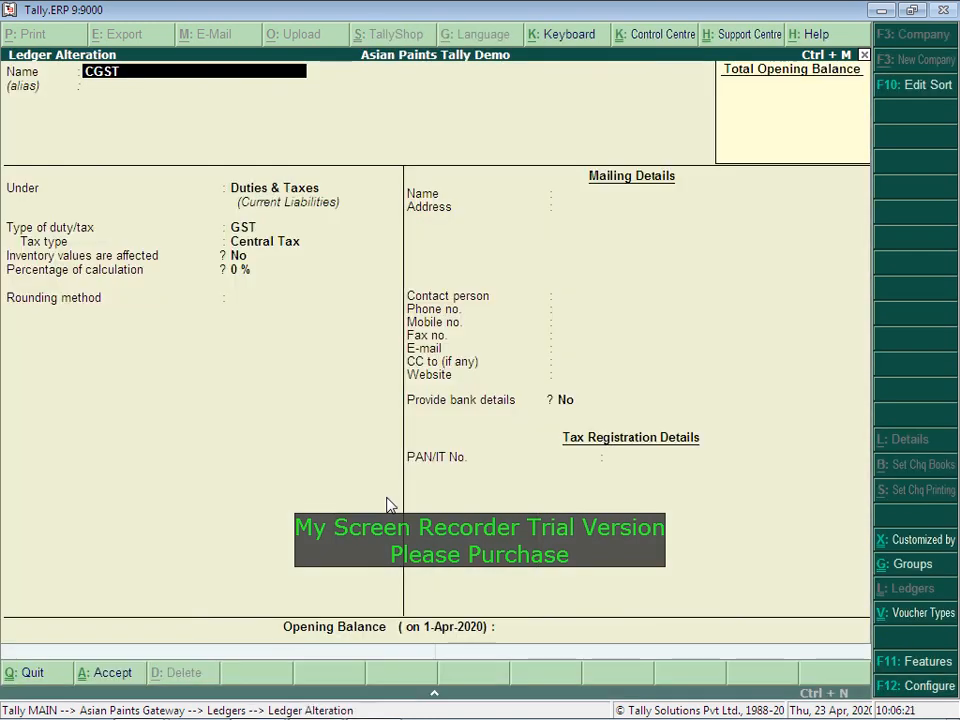
key(Escape)
key(Escape)
key(Escape)
key(Escape)
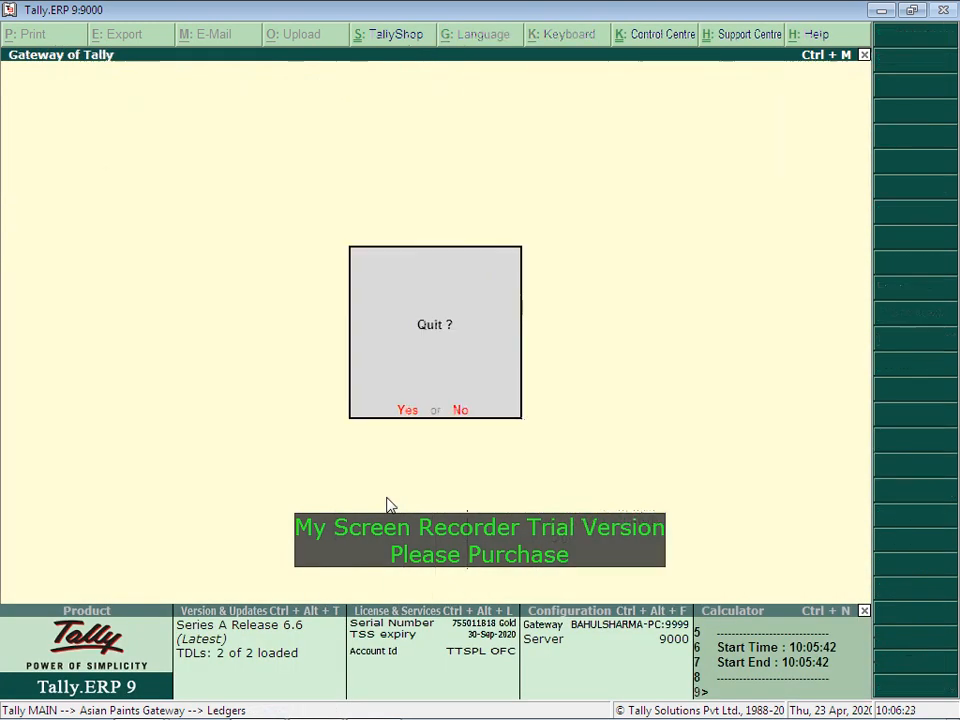
key(n)
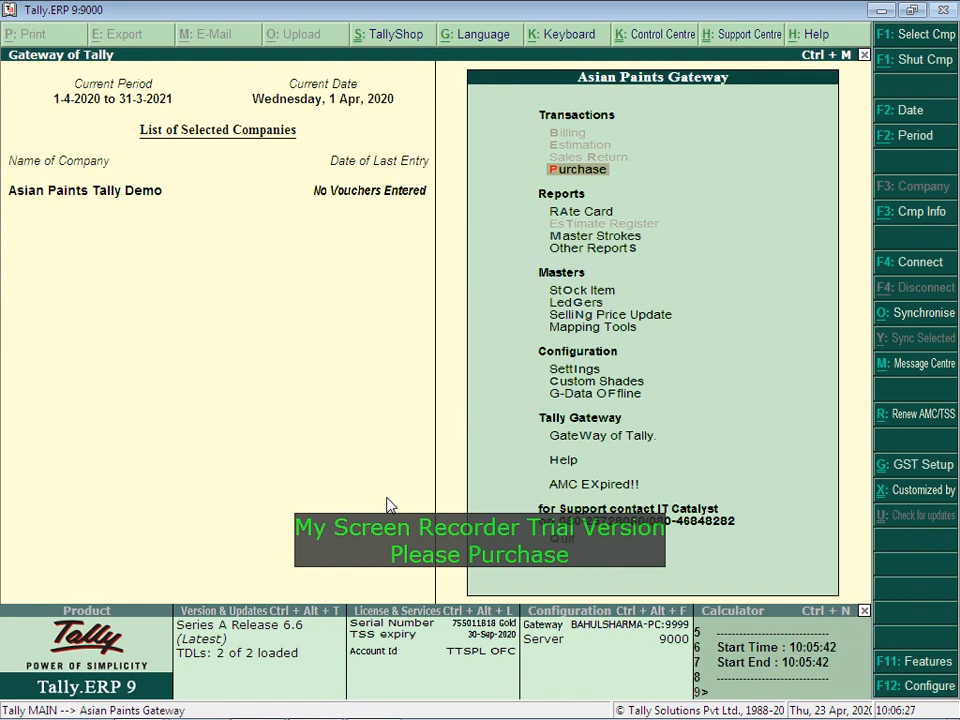
key(Down)
key(Down)
key(Down)
key(Down)
key(Down)
Step: Create ledger Piyush Enterprises under Sundry Debtors, maintained bill-by-bill
key(Return)
key(Return)
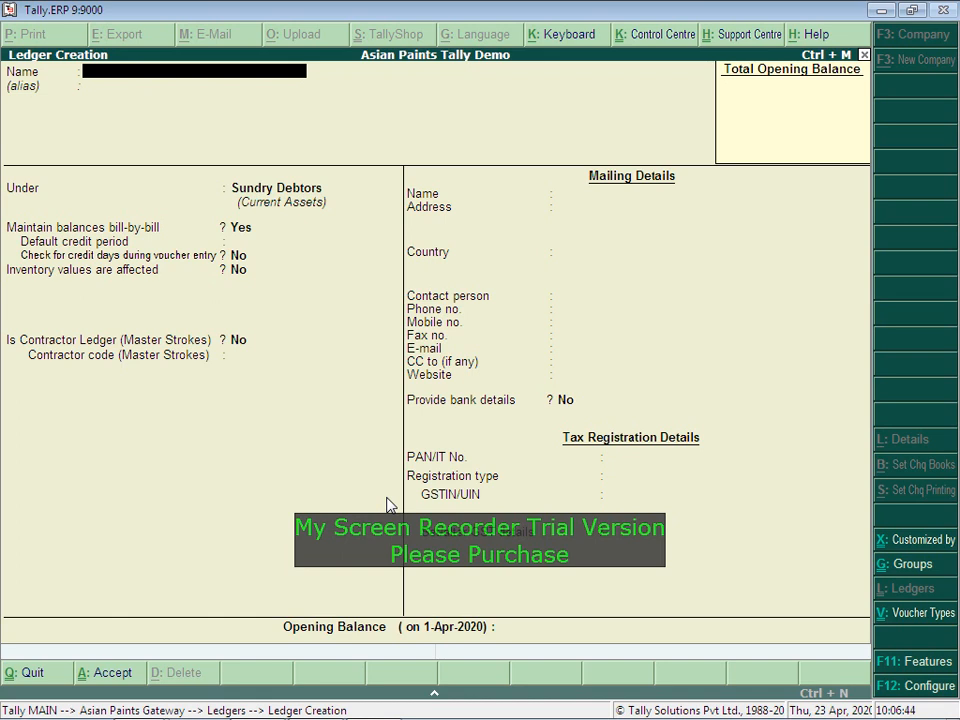
text(Piyush Enterprises)
key(Return)
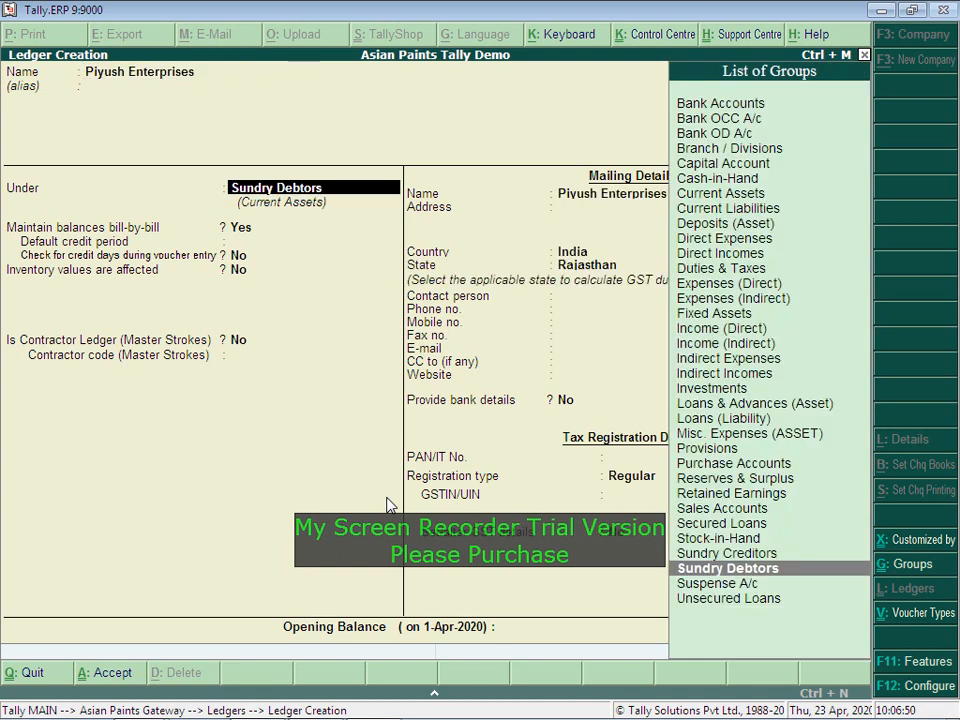
key(Return)
key(Return)
key(Return)
key(Return)
key(Return)
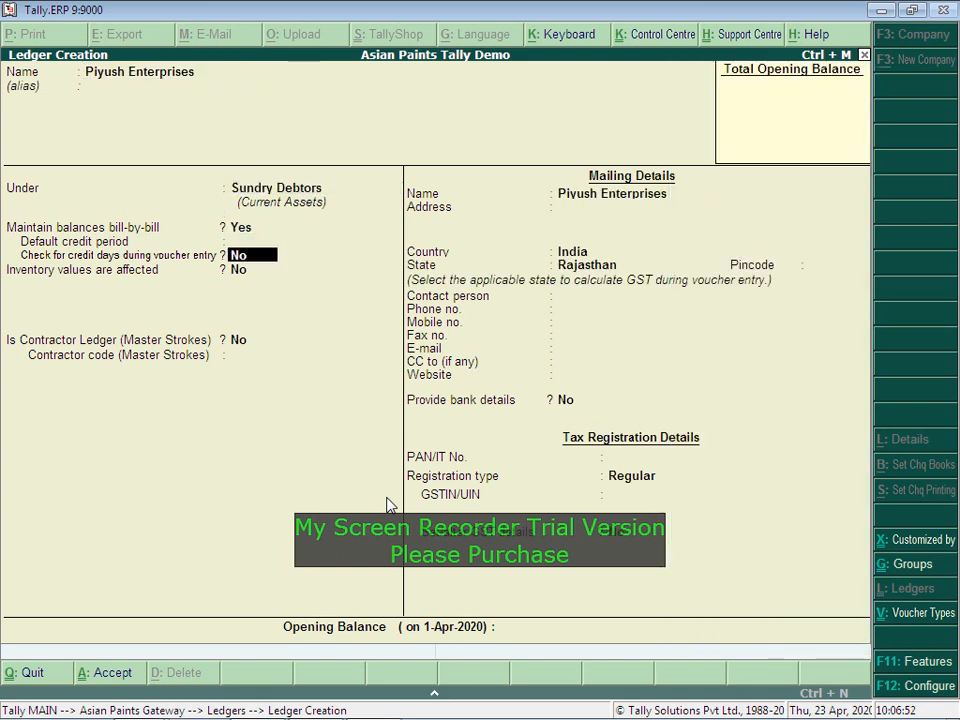
key(Return)
key(Up)
key(Up)
key(Up)
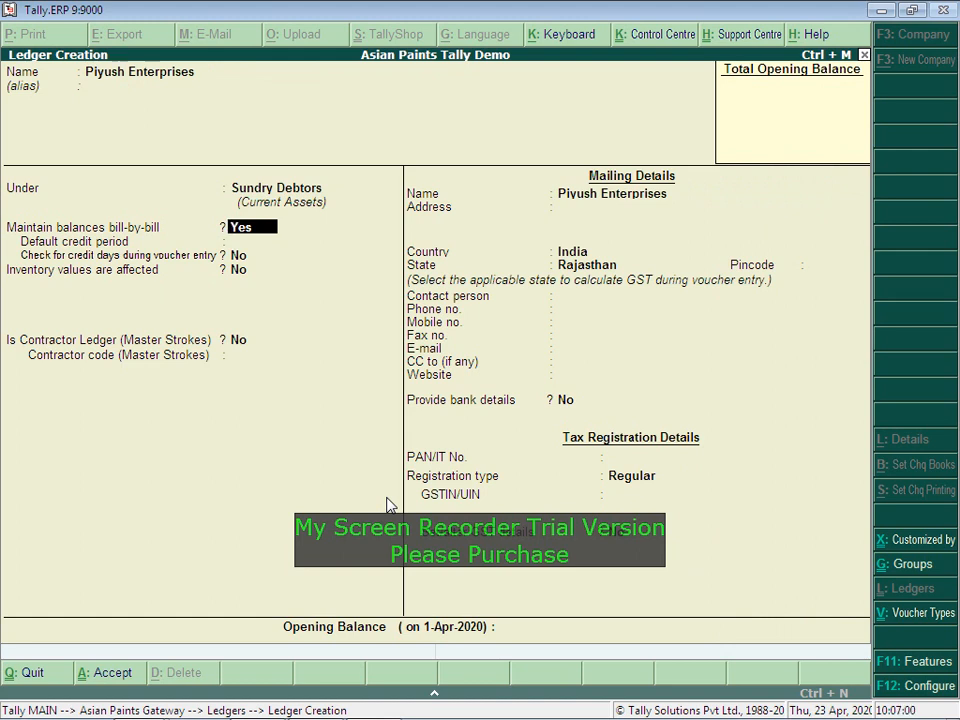
key(Return)
key(Return)
key(Return)
key(Return)
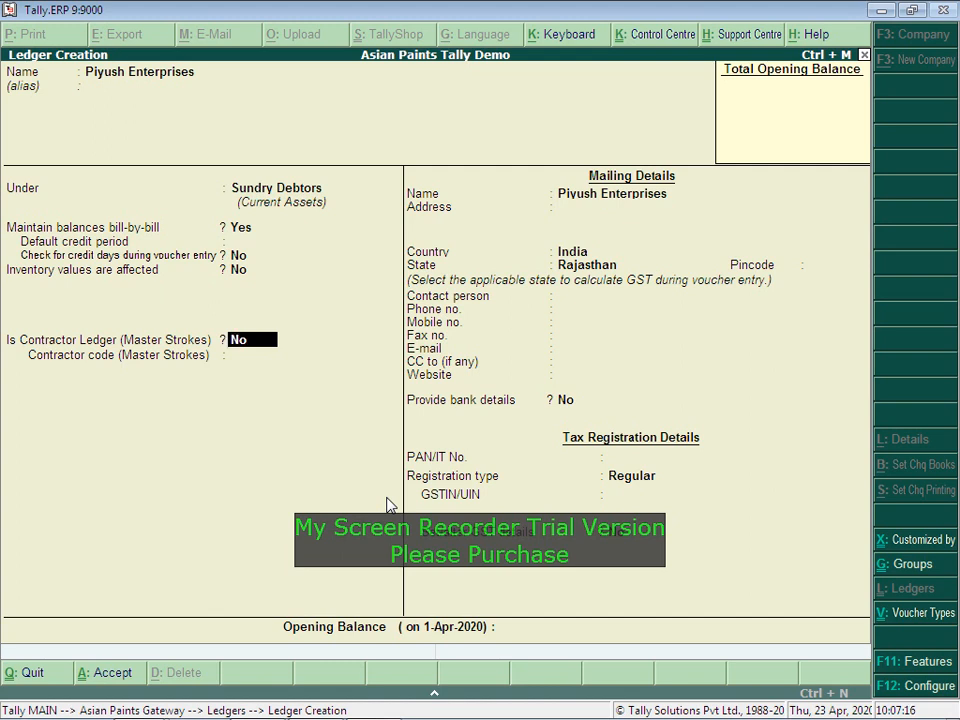
Step: Enter Jaipur as the mailing address, keeping India and Rajasthan, and skip pincode and contacts
key(Return)
key(Return)
text(Jaipur.)
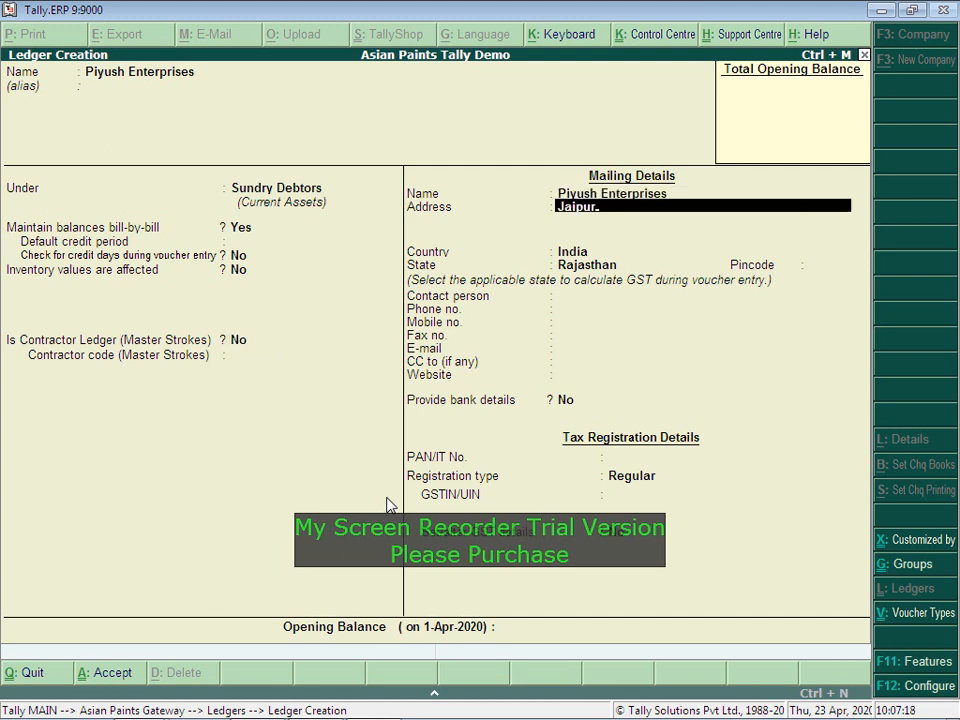
key(Return)
key(Return)
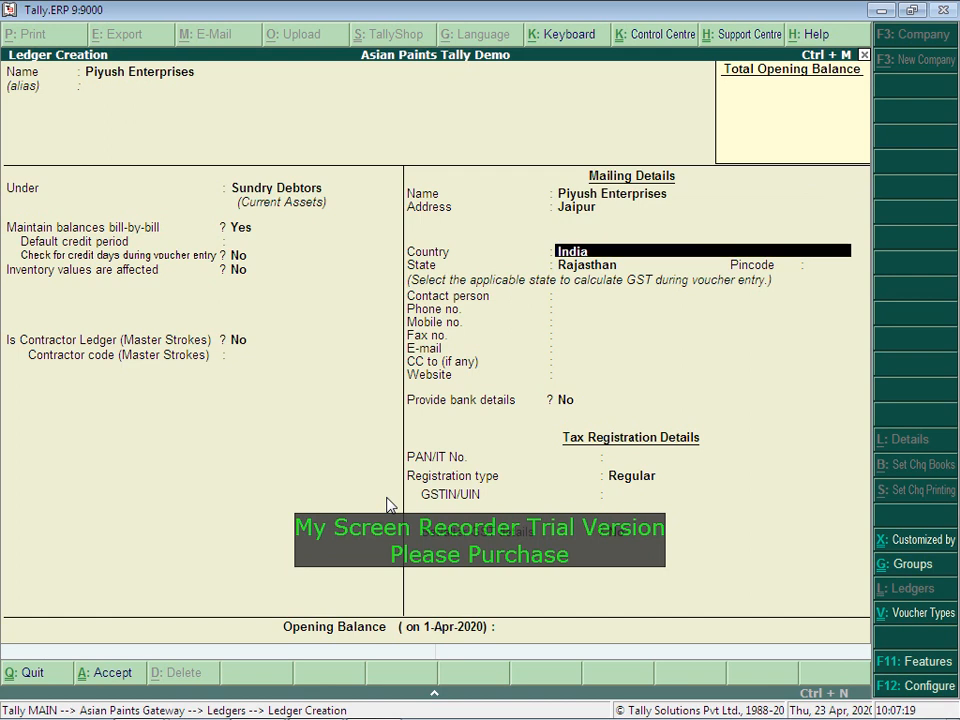
key(Return)
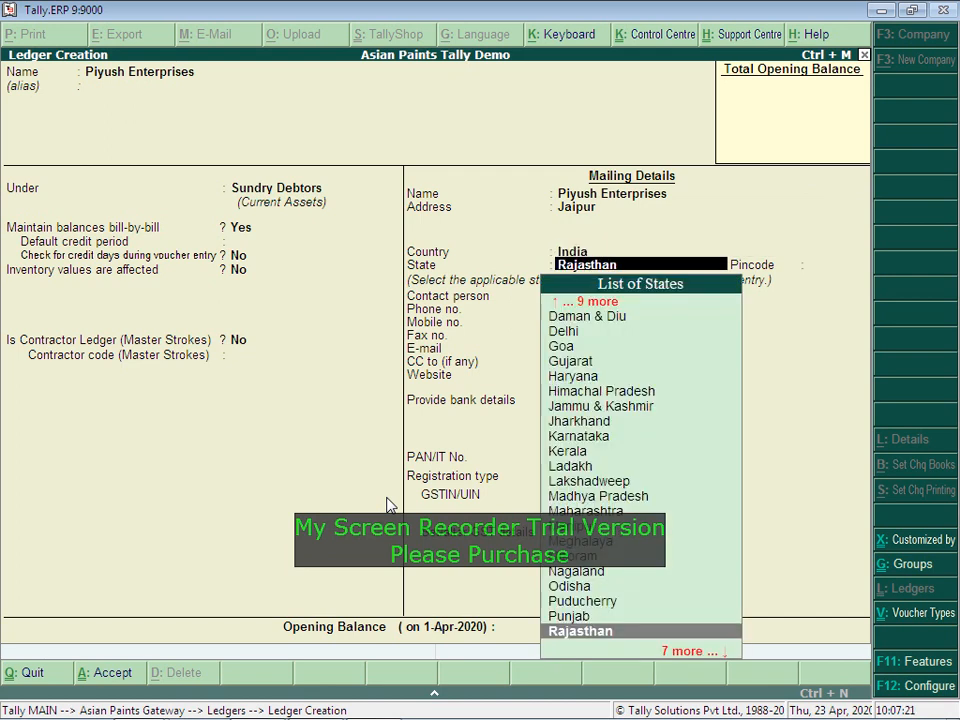
key(Return)
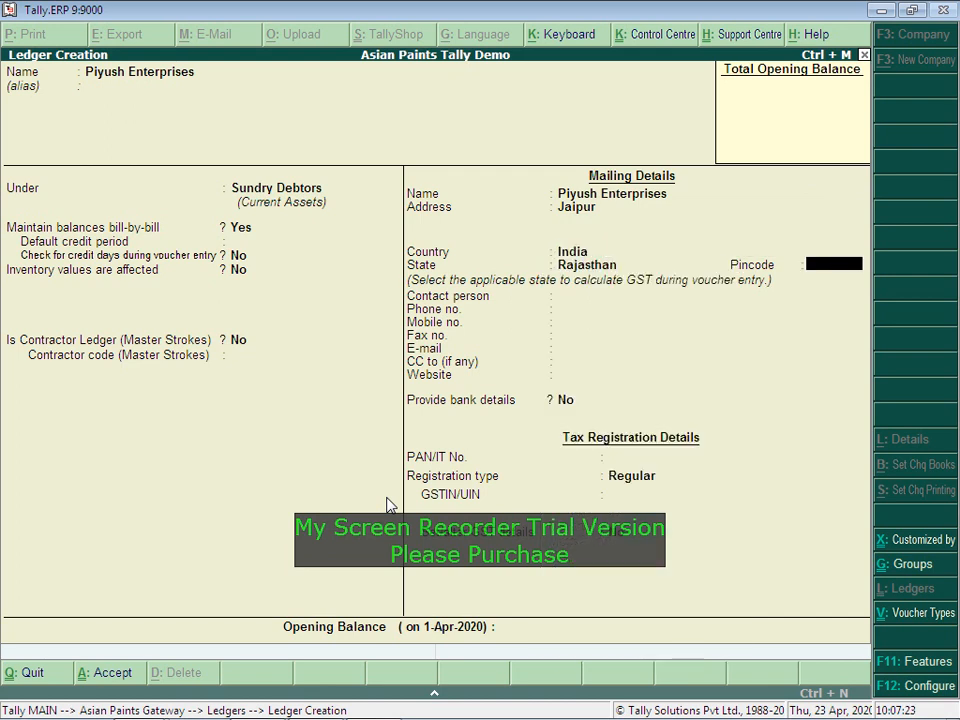
key(Return)
key(Return)
key(Return)
key(Return)
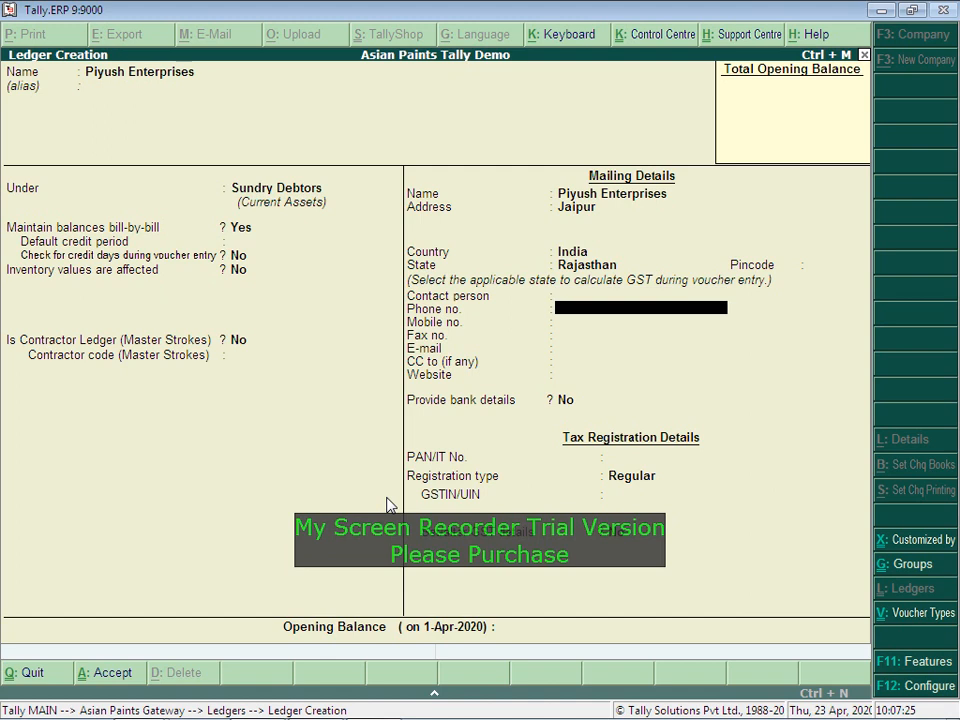
key(Return)
key(Return)
key(Return)
key(Return)
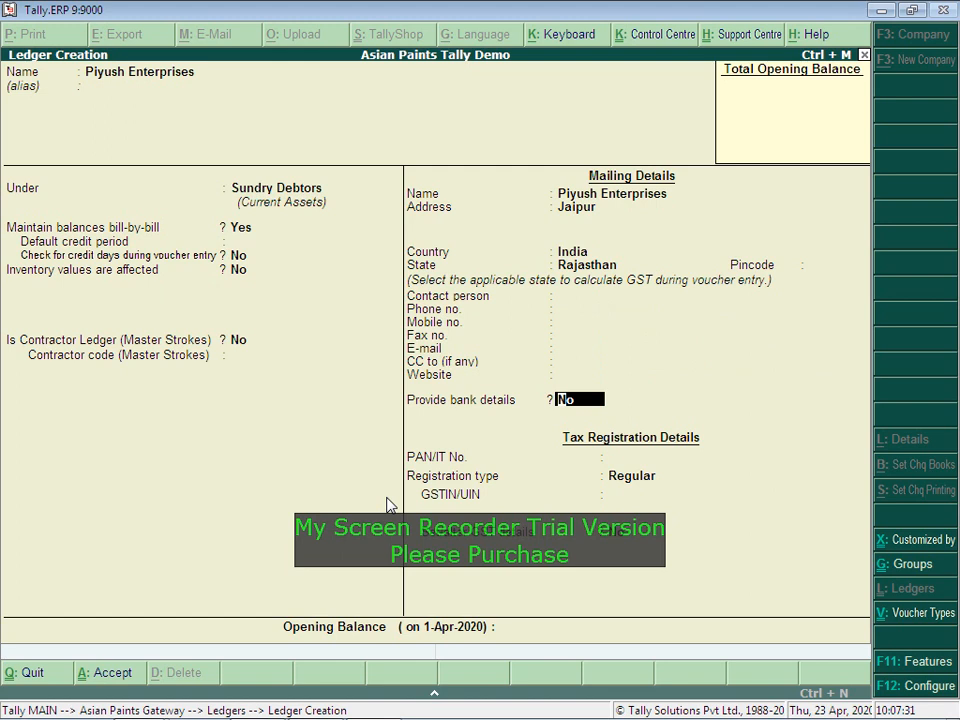
Step: Check the bank details screen, then set Provide bank details to No
text(y)
key(Return)
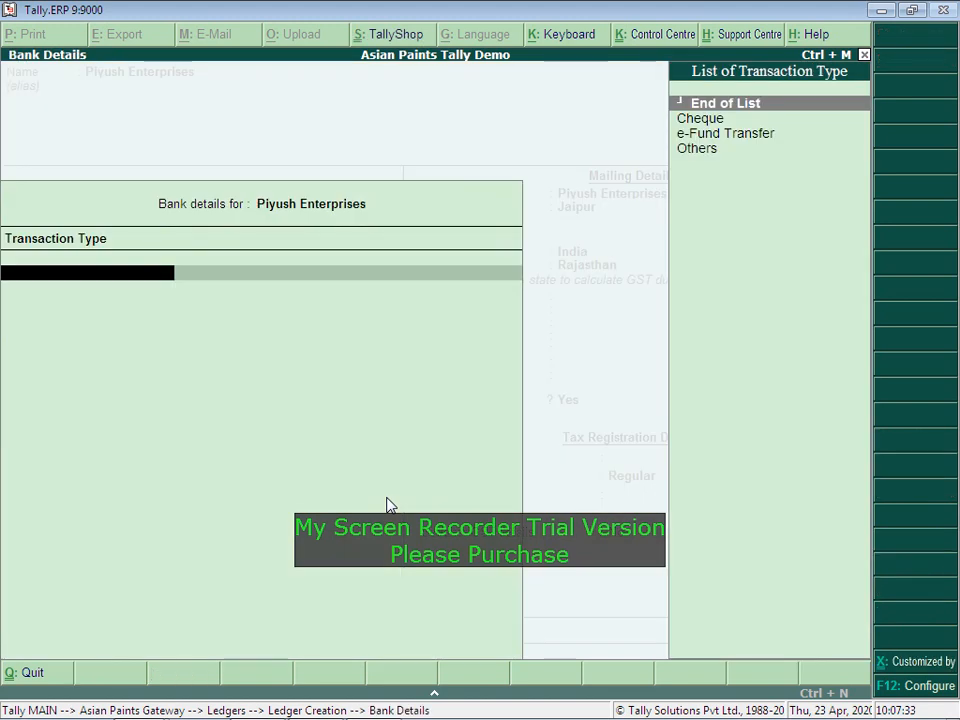
key(Escape)
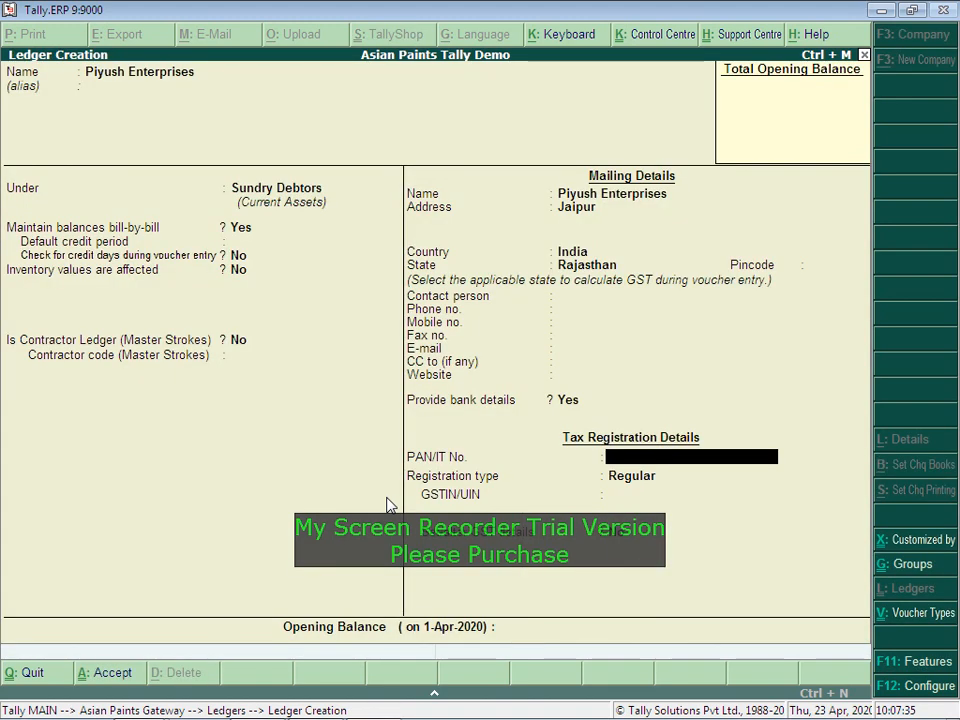
key(Return)
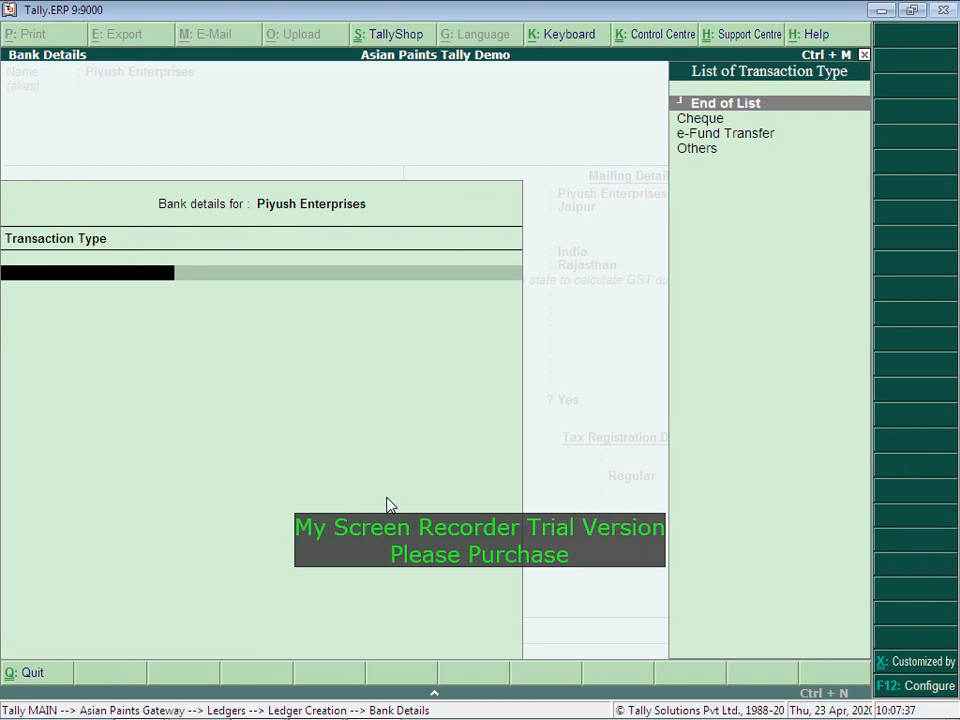
key(Down)
key(Return)
key(Escape)
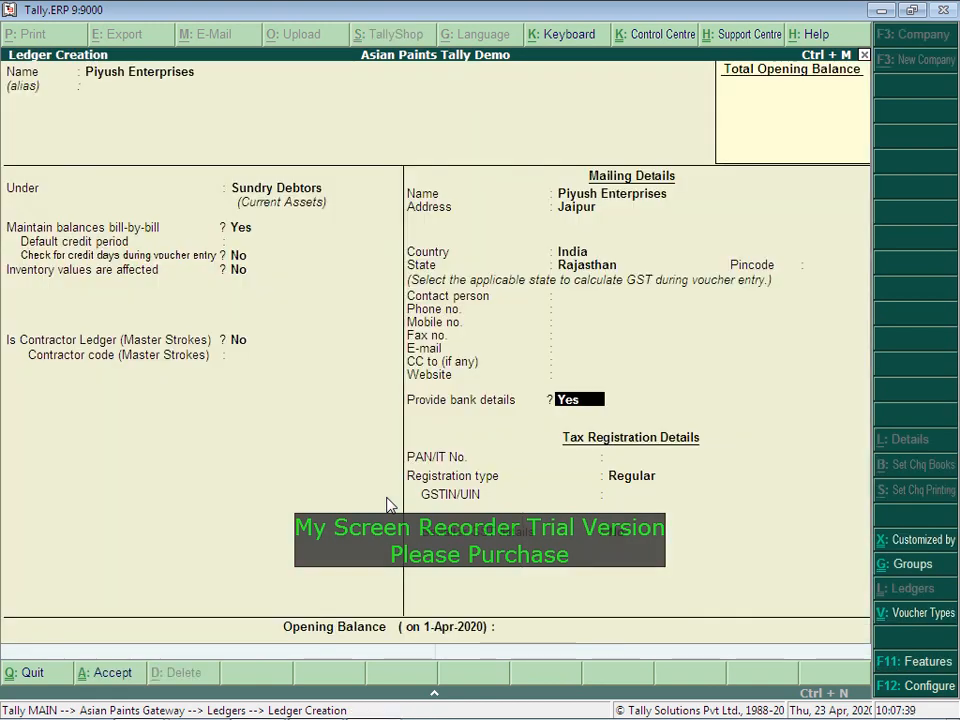
key(n)
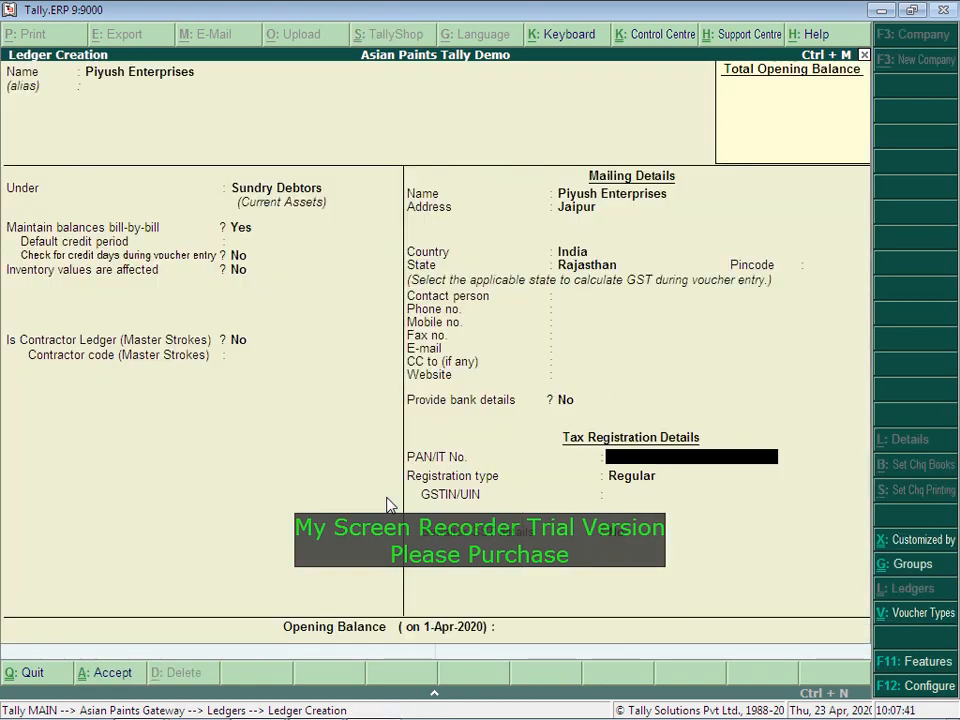
Step: Keep Regular registration, leave GSTIN and opening balance blank, and save the ledger
key(Return)
key(Return)
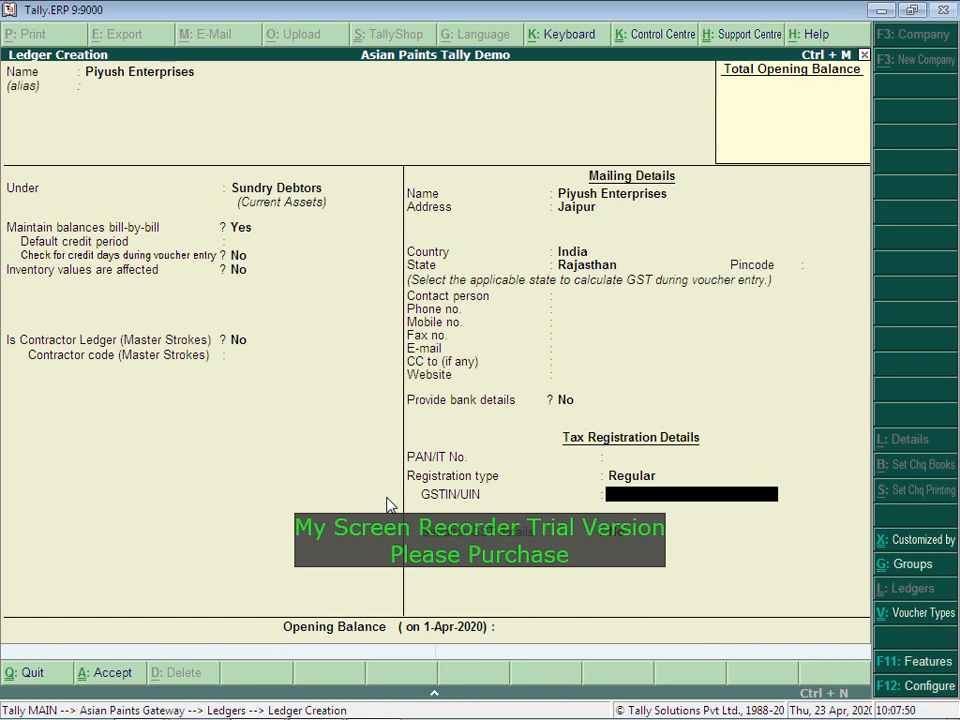
key(BackSpace)
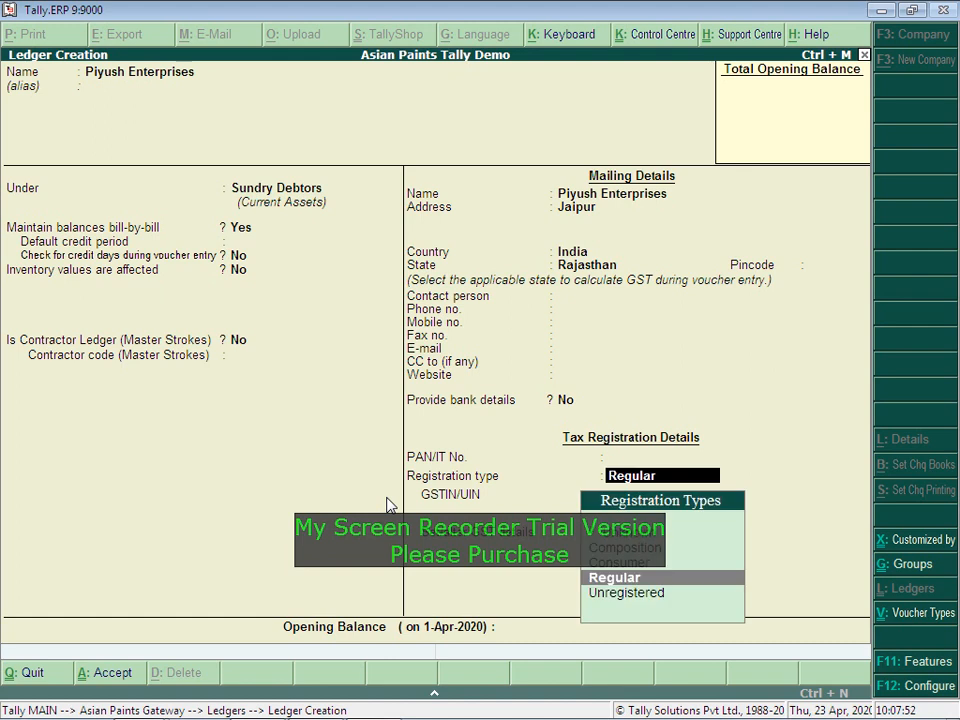
key(Return)
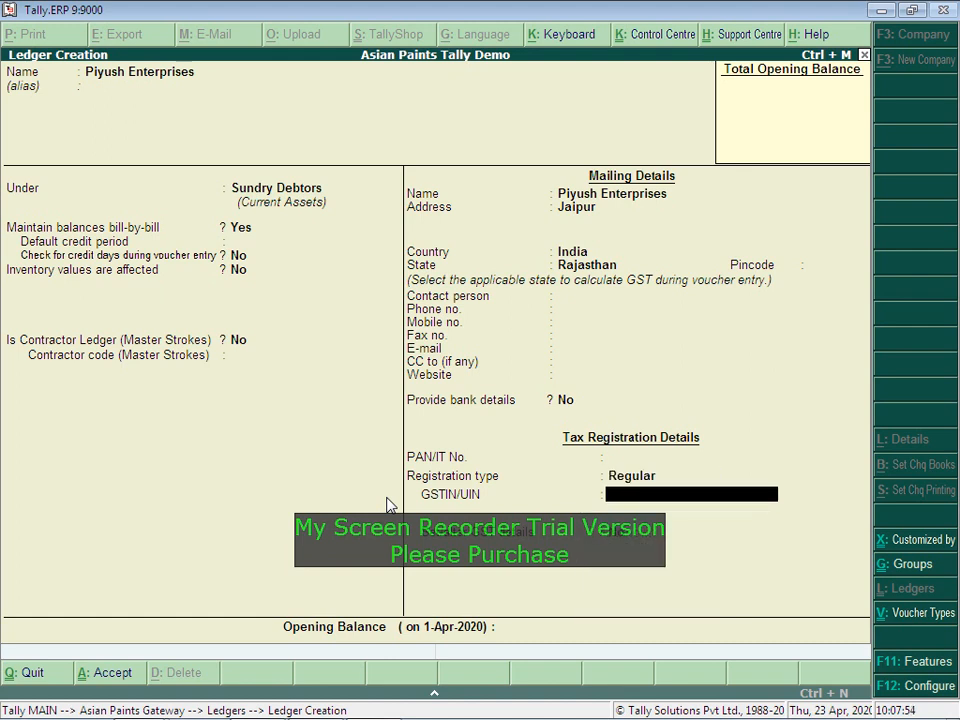
key(Return)
key(Return)
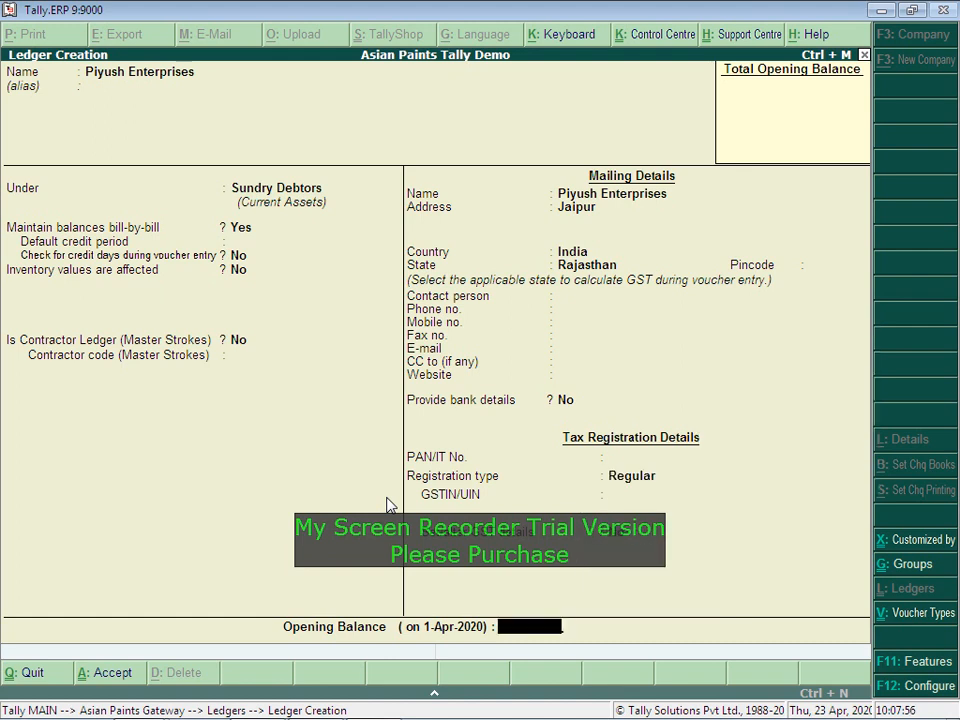
key(Return)
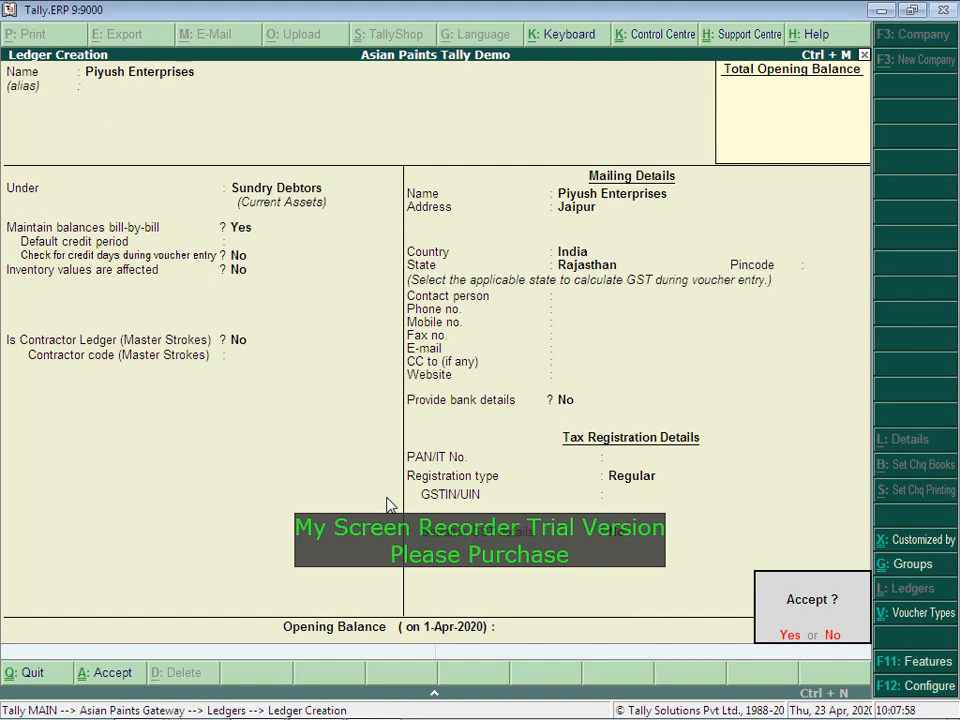
key(Return)
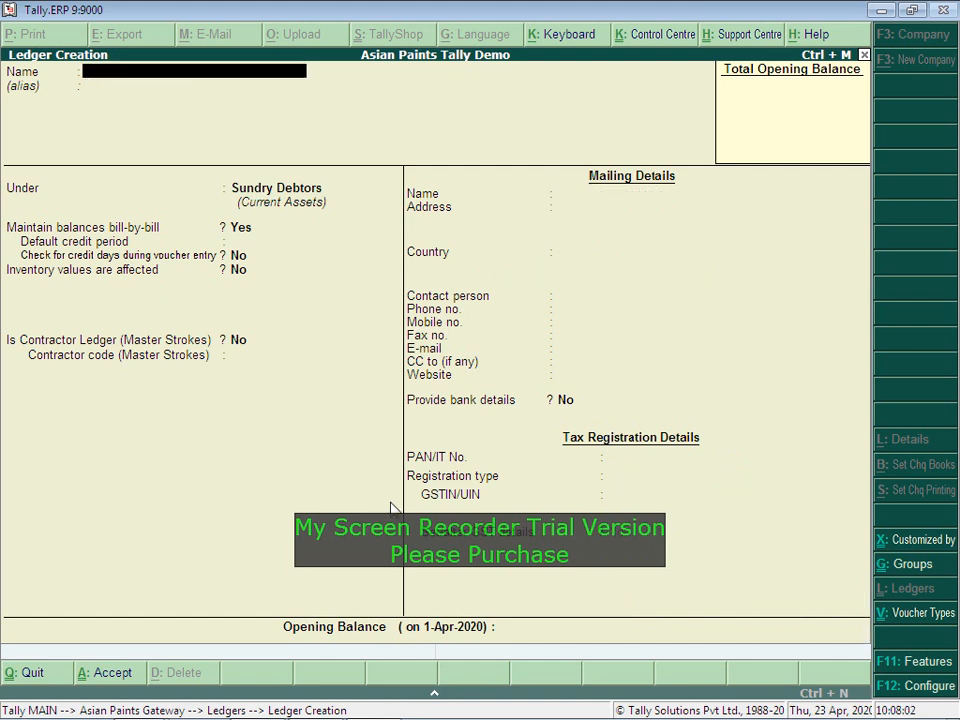
Step: Create the Asian Paints Ltd ledger under Sundry Creditors and save it
text(Asinap)
key(BackSpace)
key(BackSpace)
key(BackSpace)
text(an Paints Ltd)
key(Return)
text(Cre)
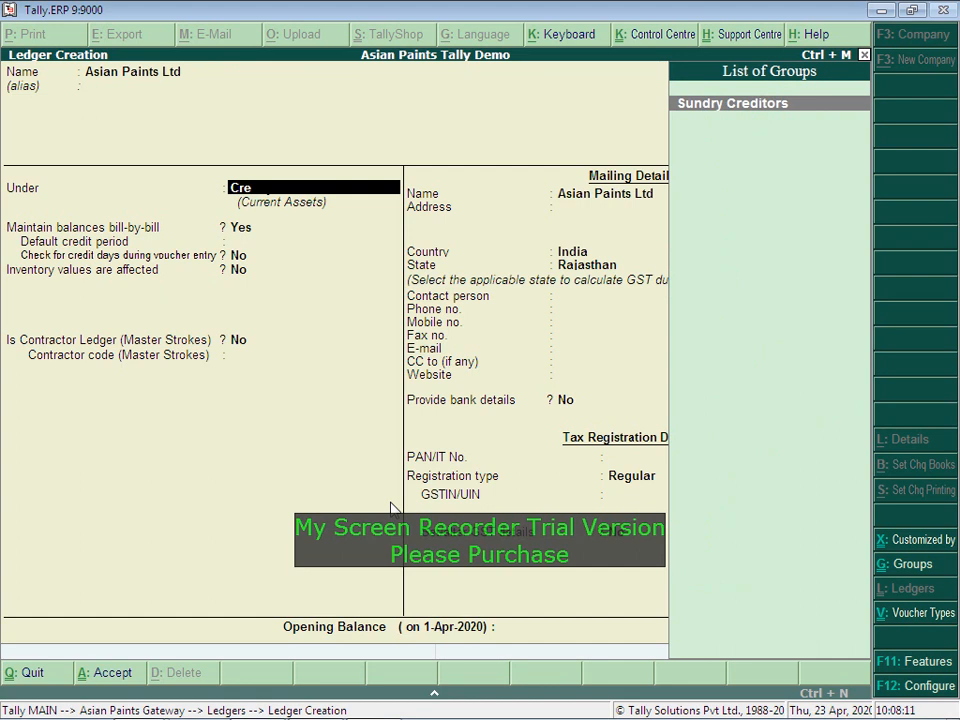
key(Return)
key(Return)
key(Return)
key(Return)
key(Return)
key(Return)
key(Return)
key(Return)
key(Return)
key(Return)
key(Return)
key(Return)
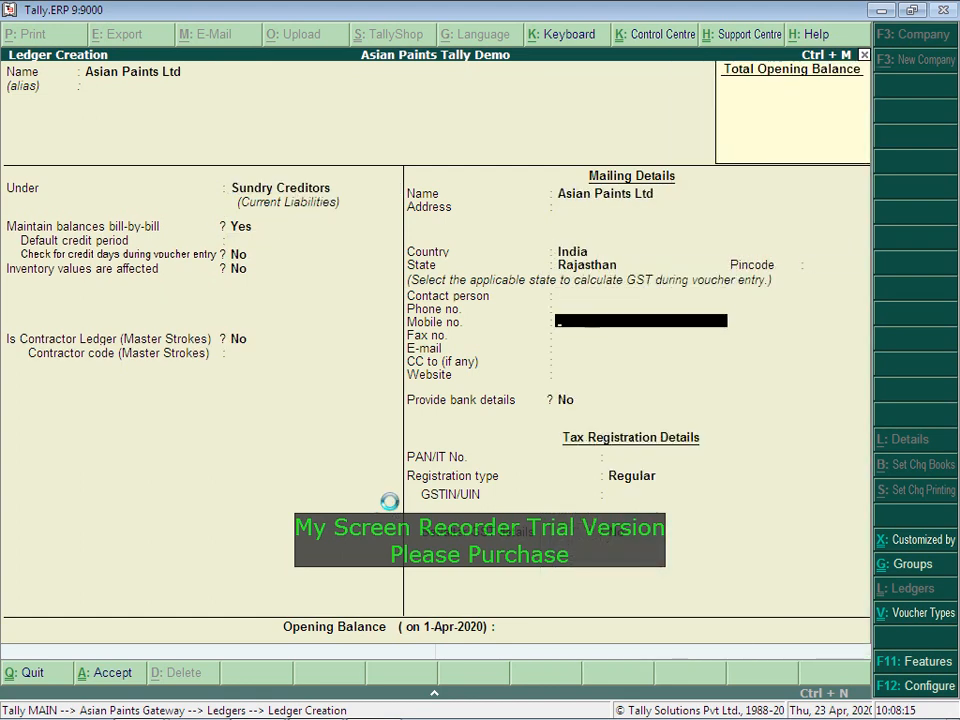
key(ctrl+a)
Step: Open the list of existing ledgers and browse its entries
key(Escape)
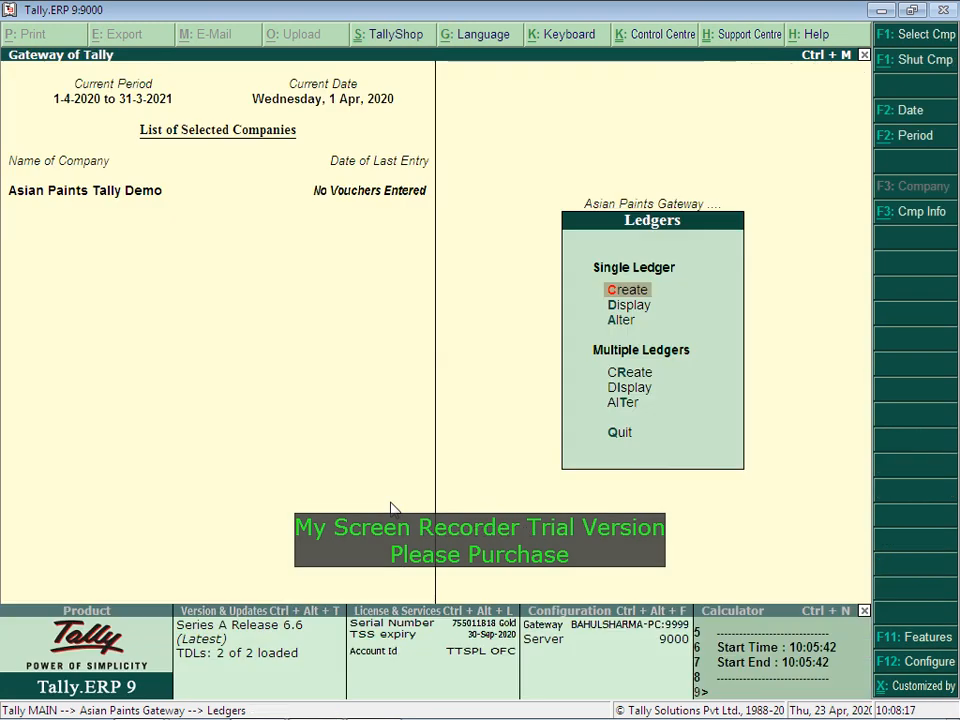
key(Down)
key(Down)
key(Return)
key(Down)
key(Up)
key(Down)
key(Down)
key(Down)
key(Down)
key(Down)
key(Down)
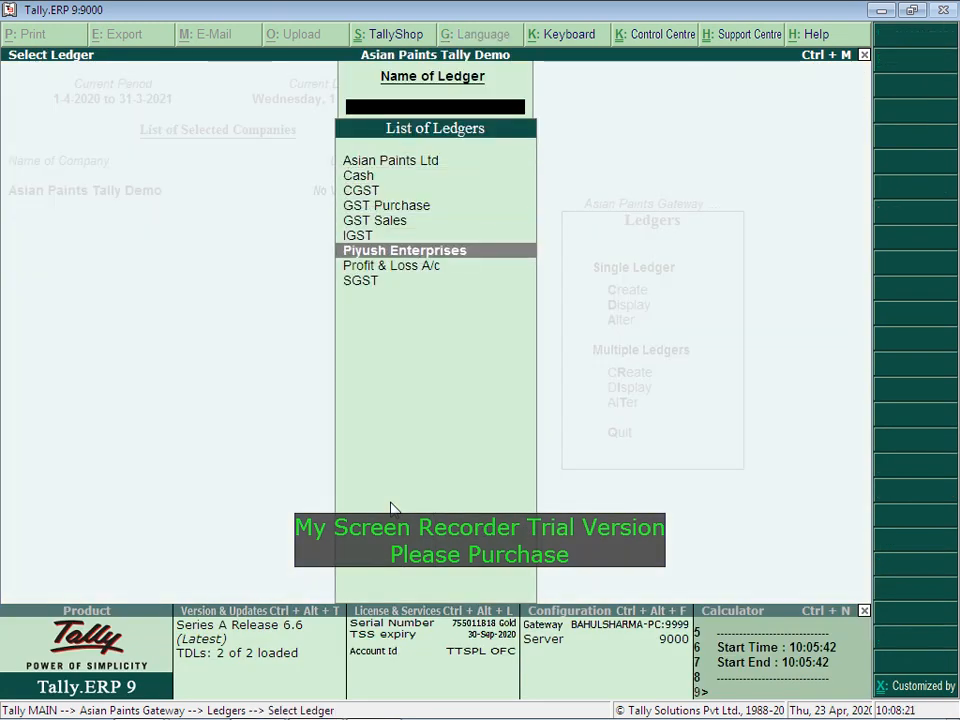
Step: Start a new stock item named Brush 5"6 and move to its Group field
key(Escape)
key(Escape)
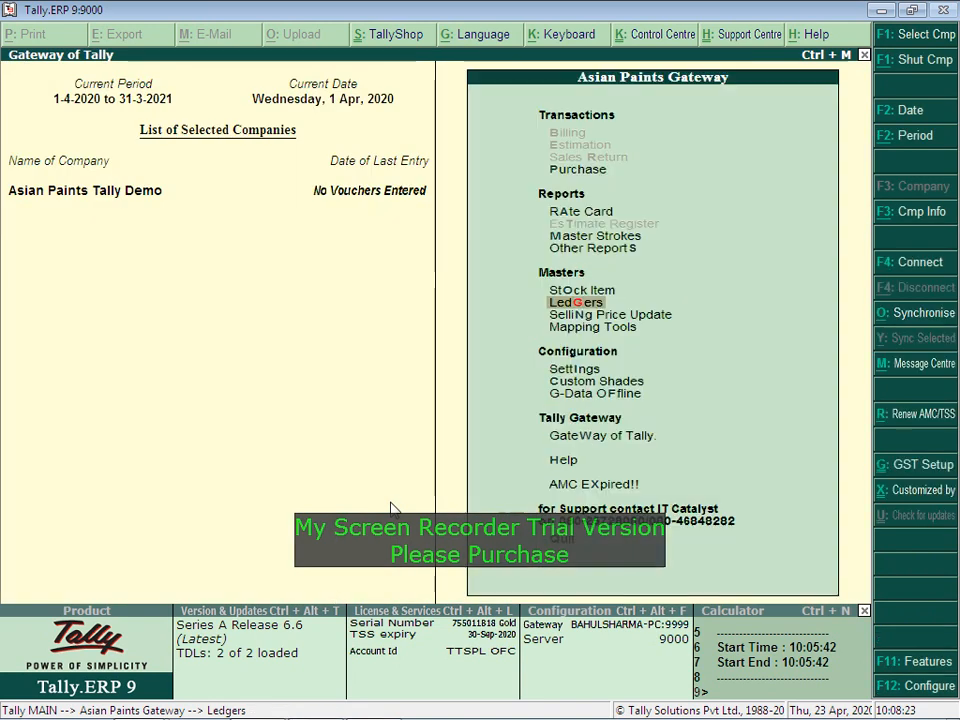
key(Up)
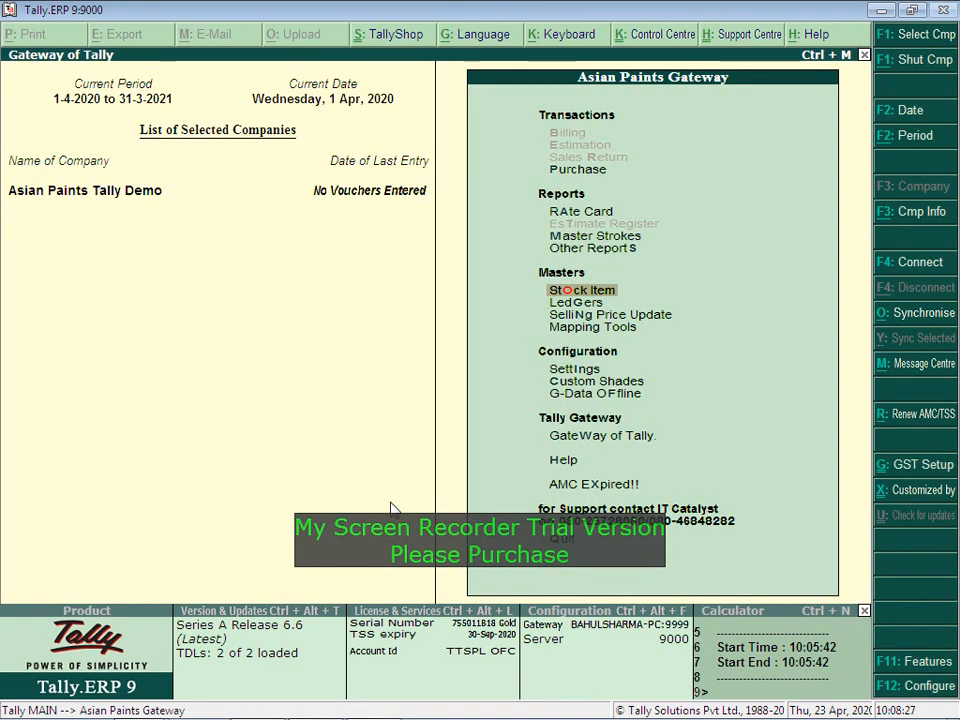
click(567, 292)
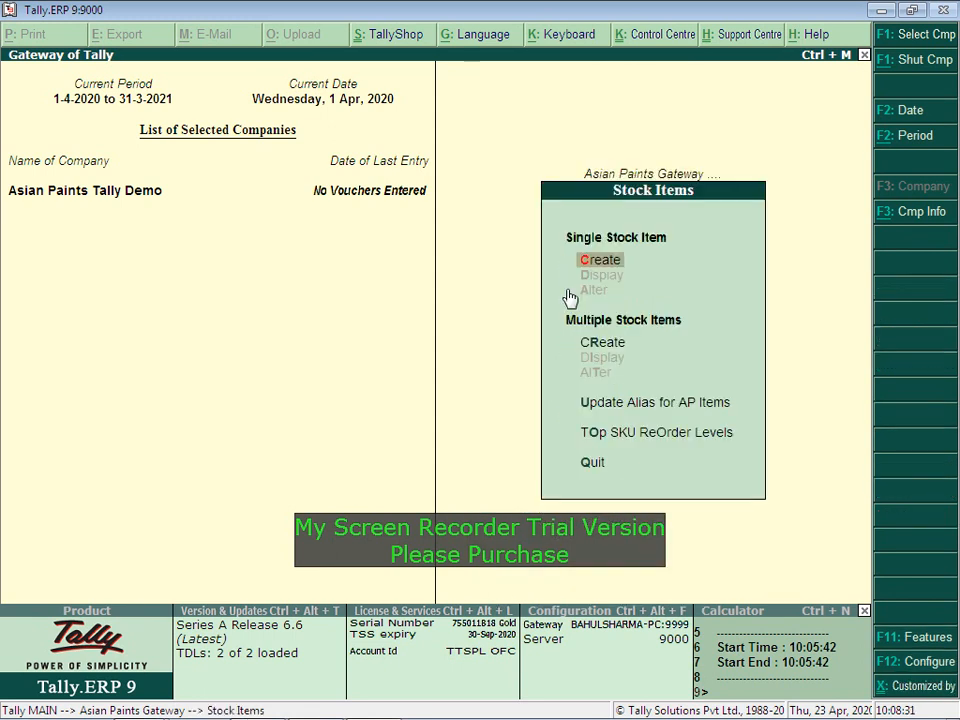
key(Return)
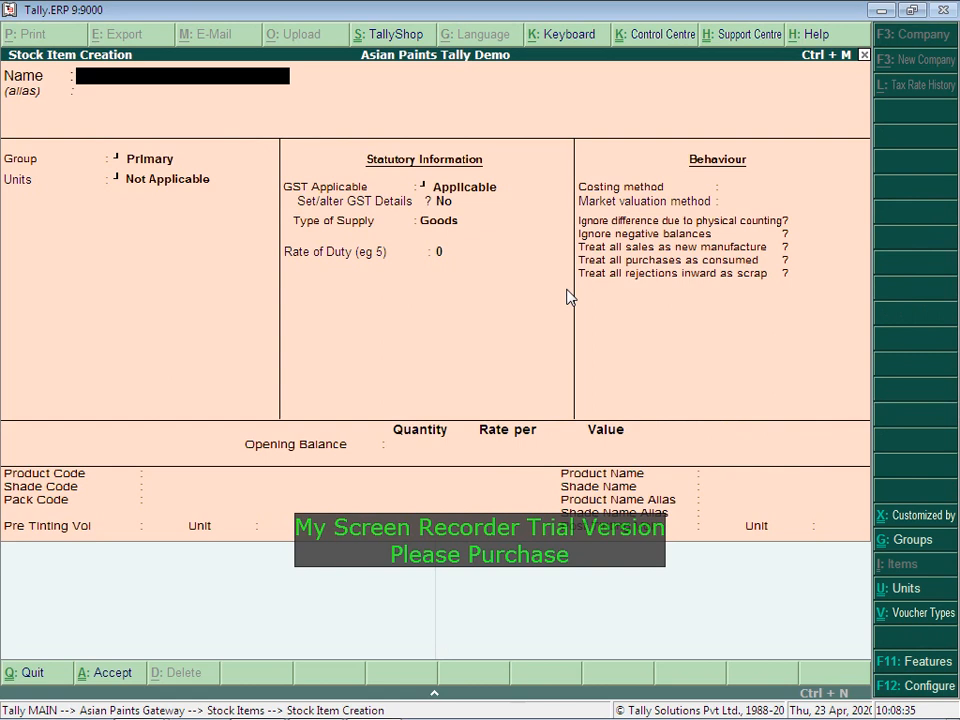
text(Brush 5"6)
key(Return)
key(Return)
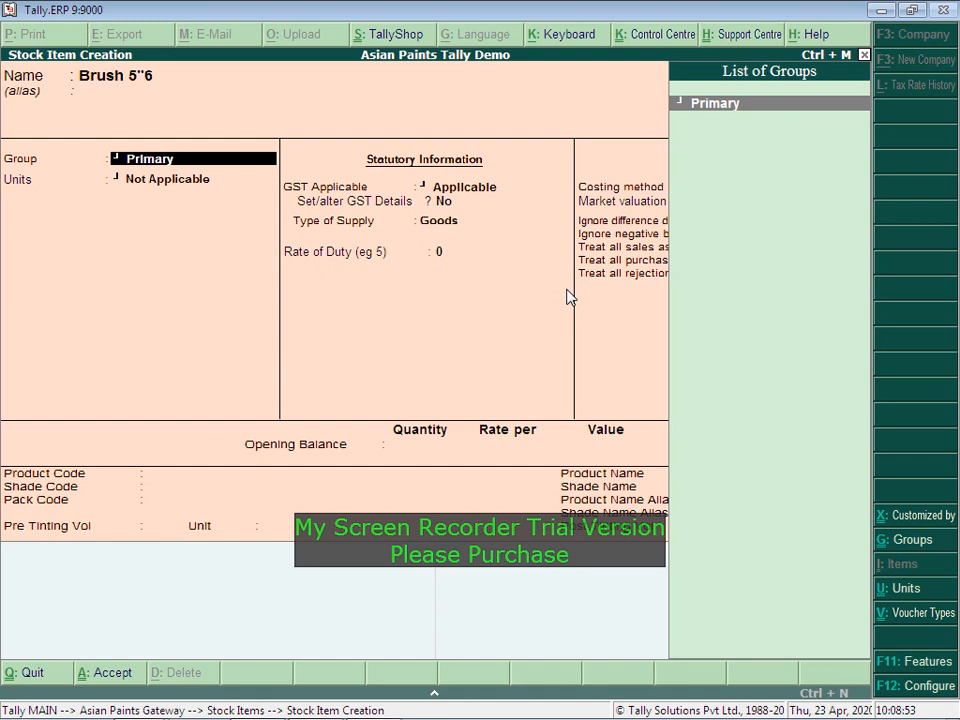
Step: Create stock group Brush under Primary via Alt+C and save it
key(alt+c)
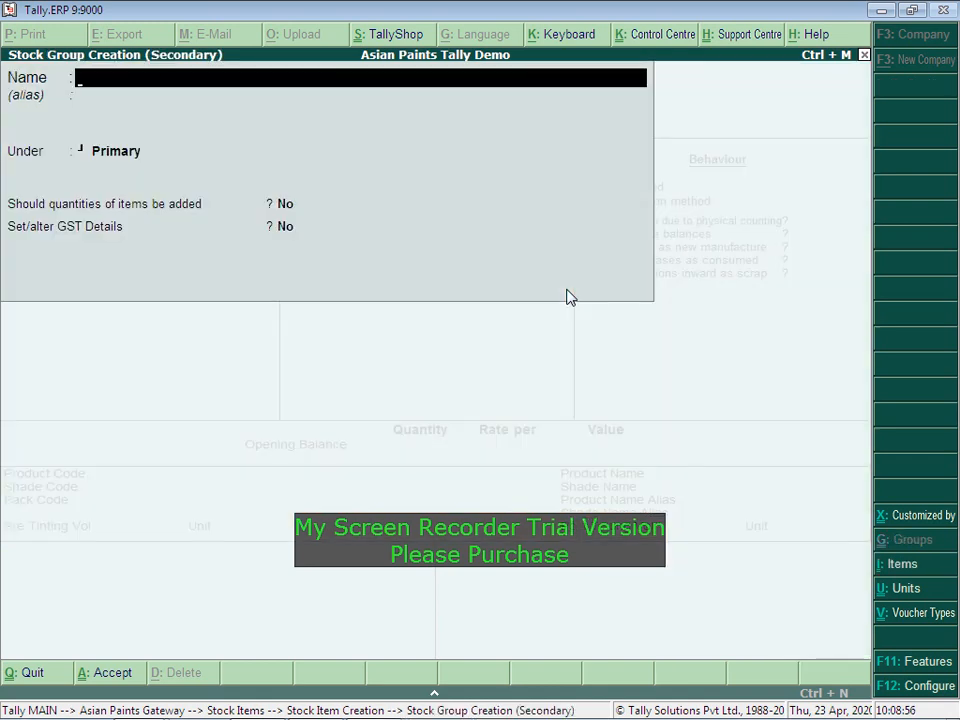
text(Brush)
key(Return)
key(Return)
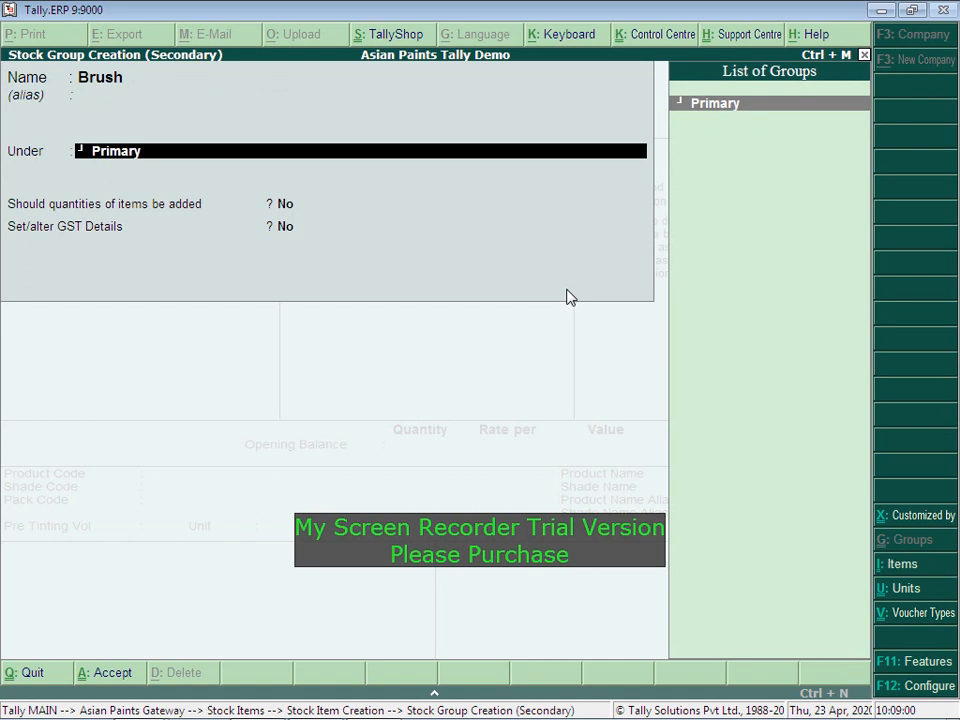
key(Return)
key(Return)
key(Return)
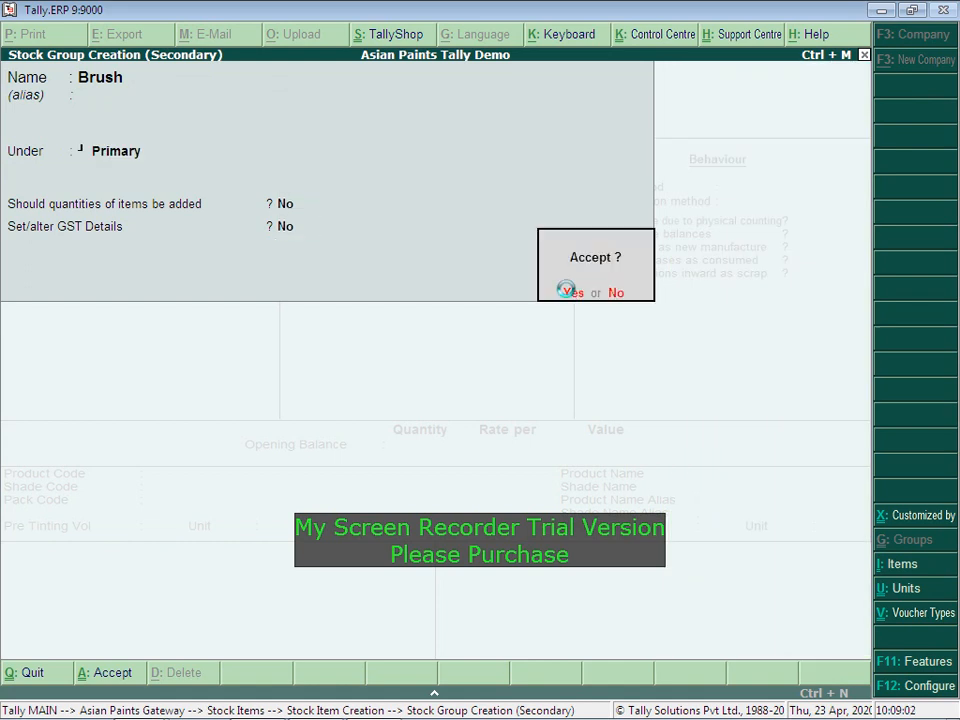
key(Return)
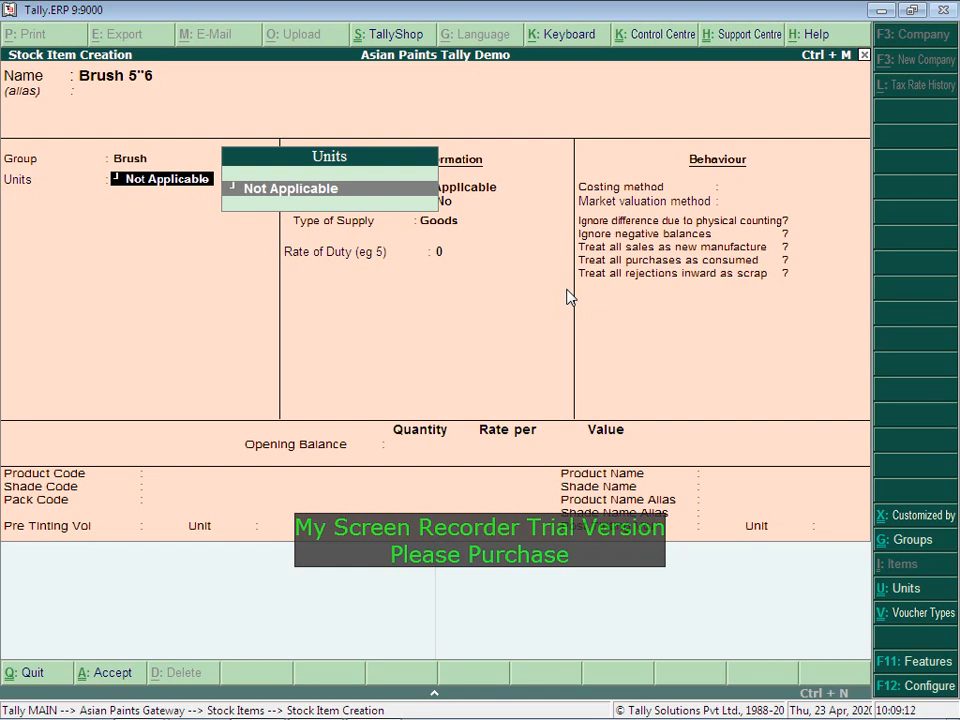
Step: Create the unit Nos. (Number) with quantity code NOS-NUMBERS for Brush 5"6
key(alt+c)
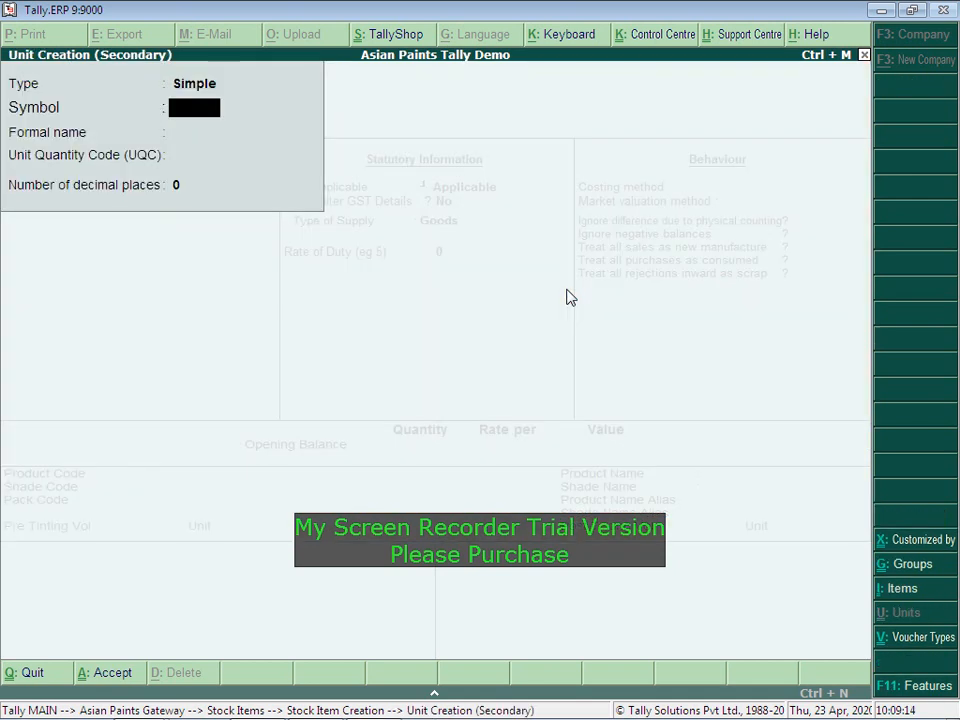
text(Nos.)
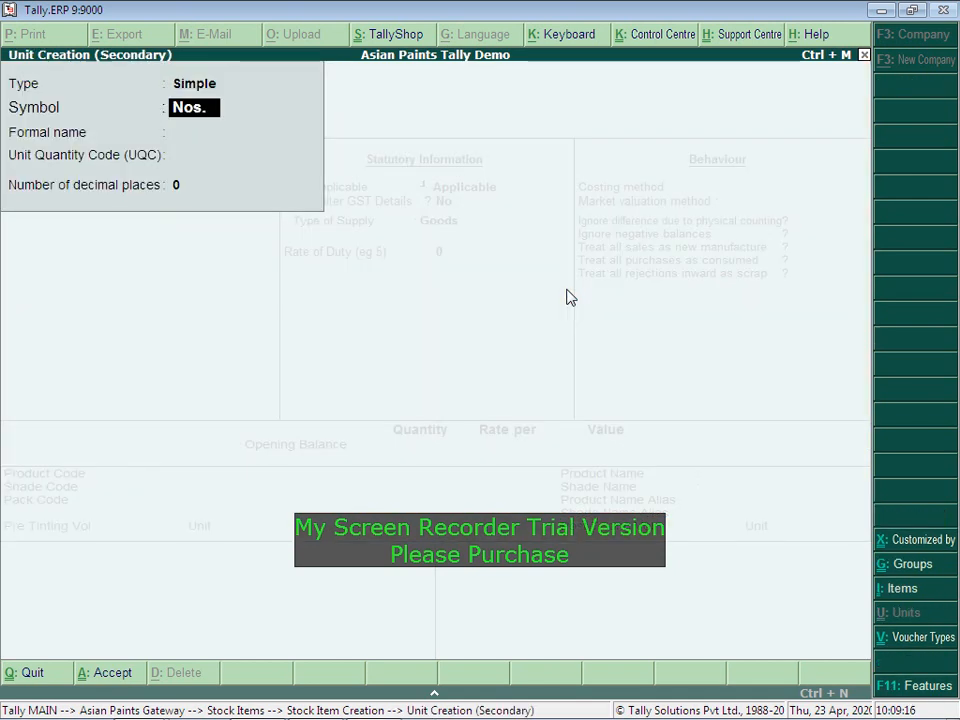
key(Return)
text(Number)
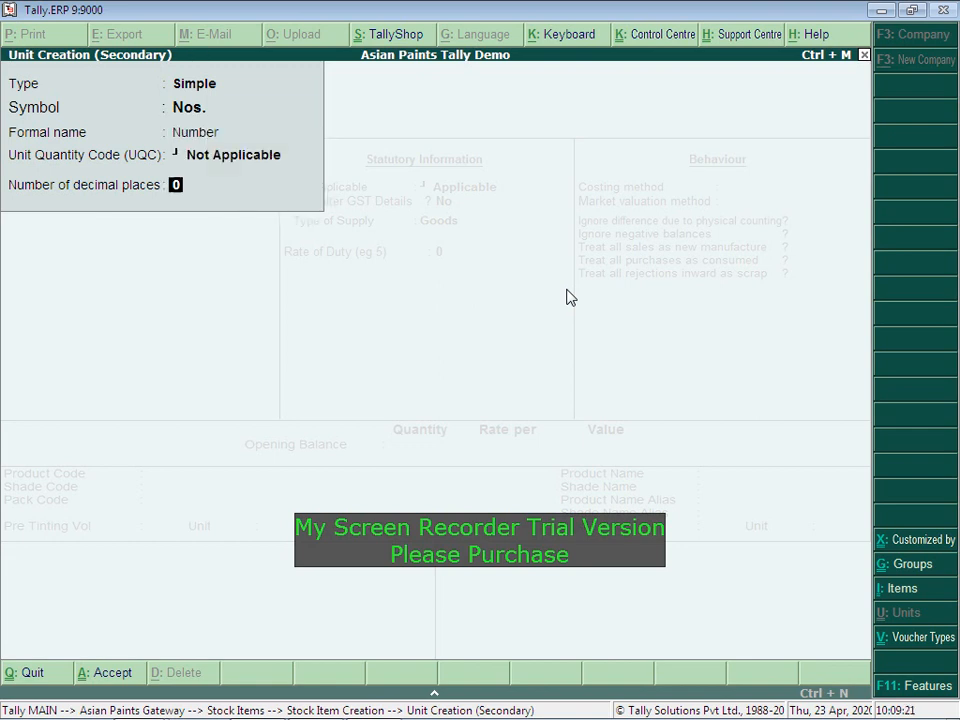
key(BackSpace)
key(BackSpace)
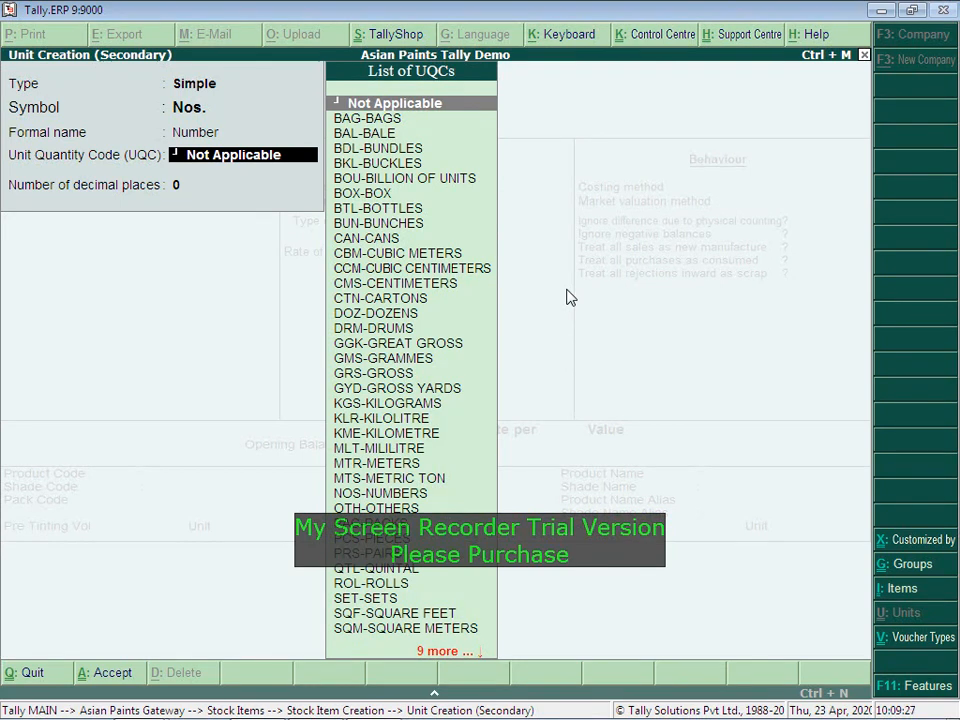
text(numb)
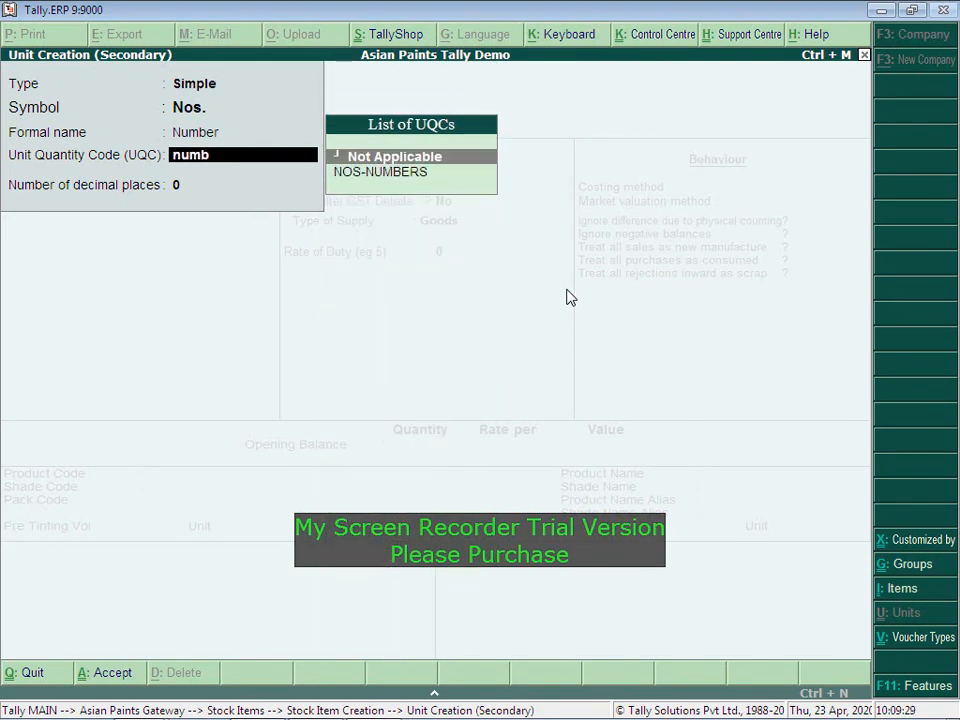
key(Down)
key(Return)
key(Return)
key(Return)
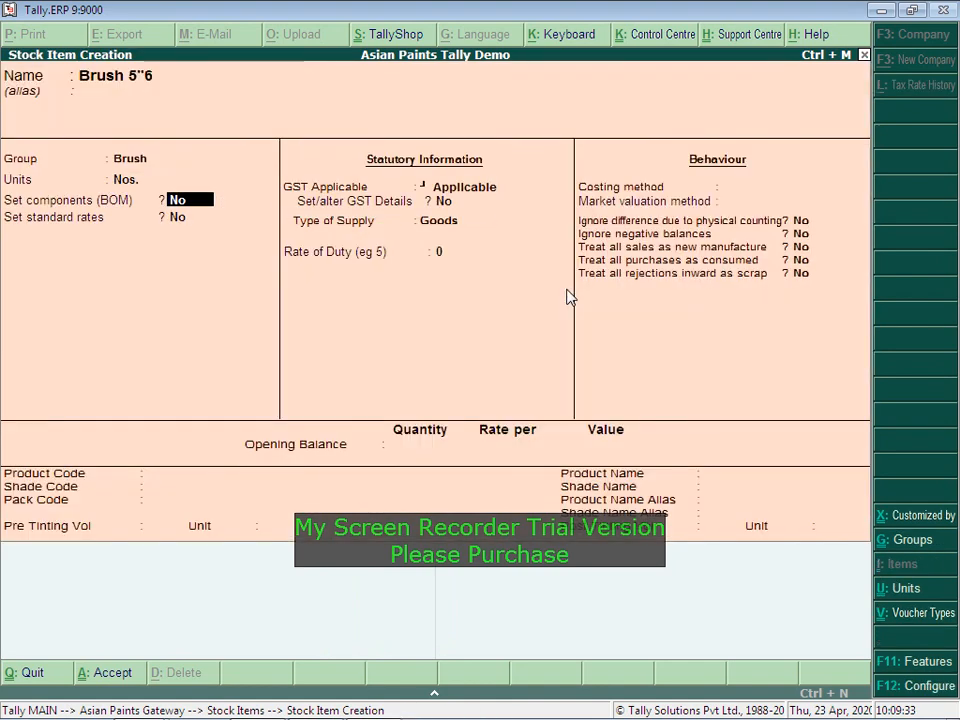
Step: Mark Brush 5"6 as GST Applicable for Goods and save the stock item
key(Return)
key(Return)
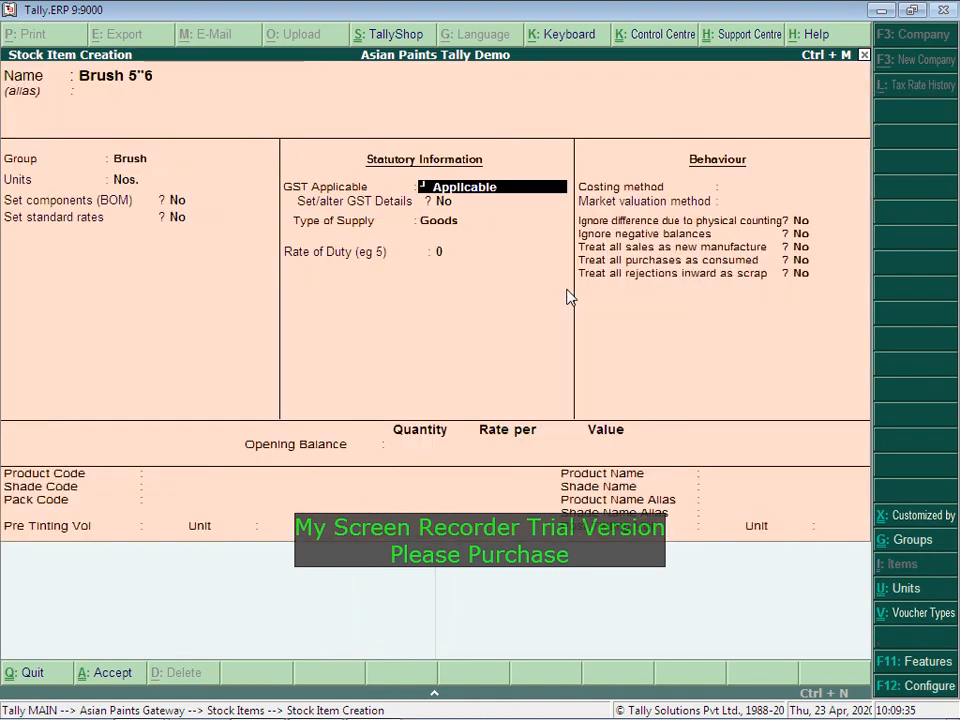
key(Return)
key(BackSpace)
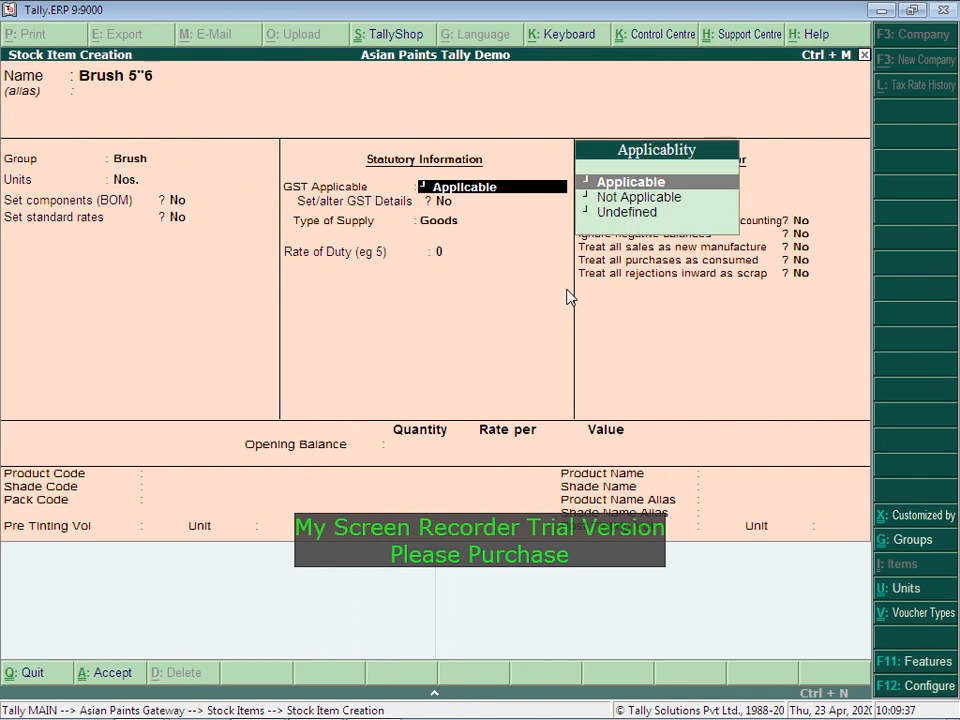
key(Return)
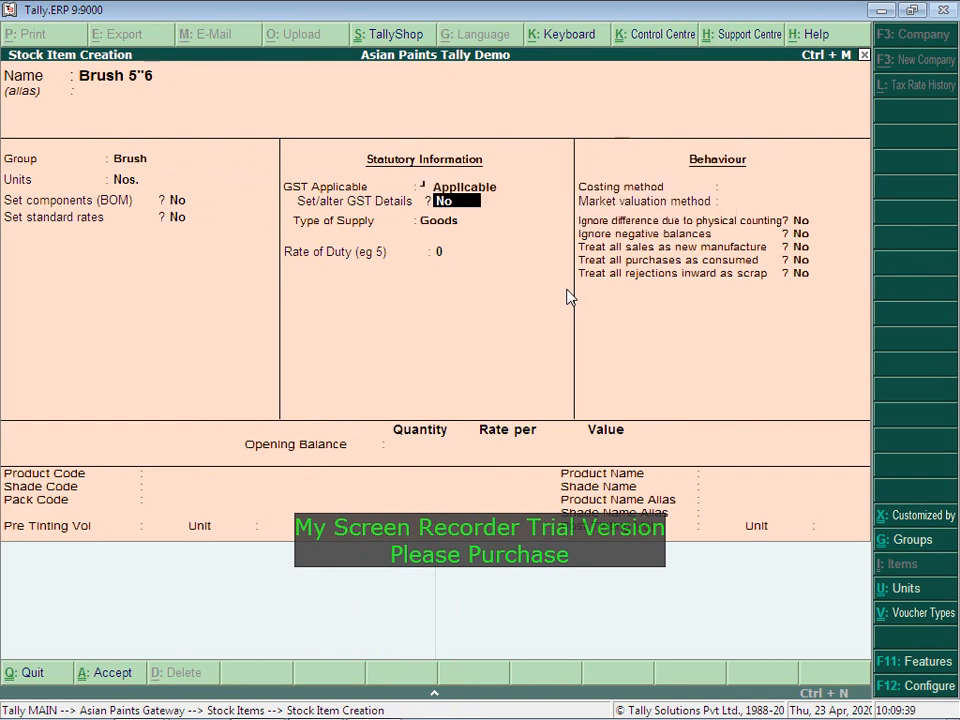
key(Return)
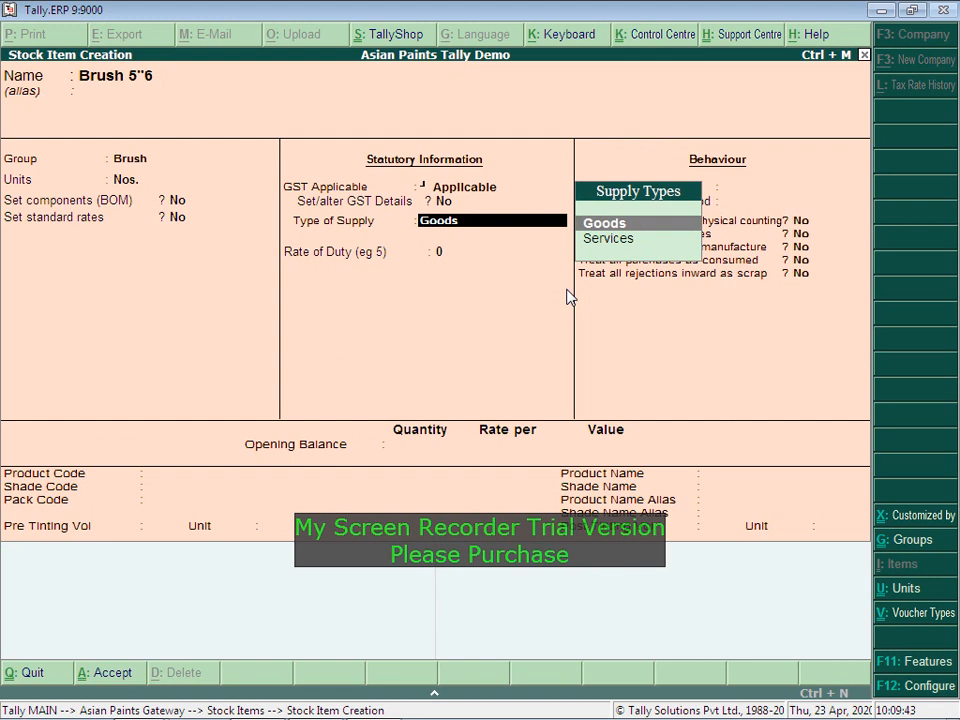
key(Return)
key(Return)
key(Return)
key(Return)
key(Return)
key(Return)
key(Return)
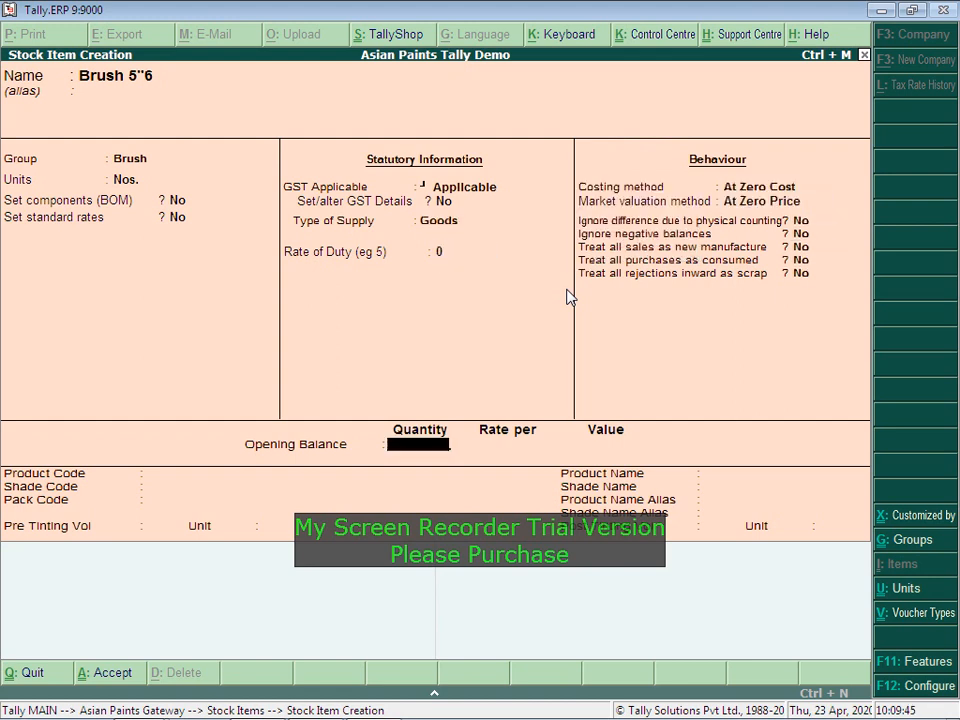
key(Return)
key(Return)
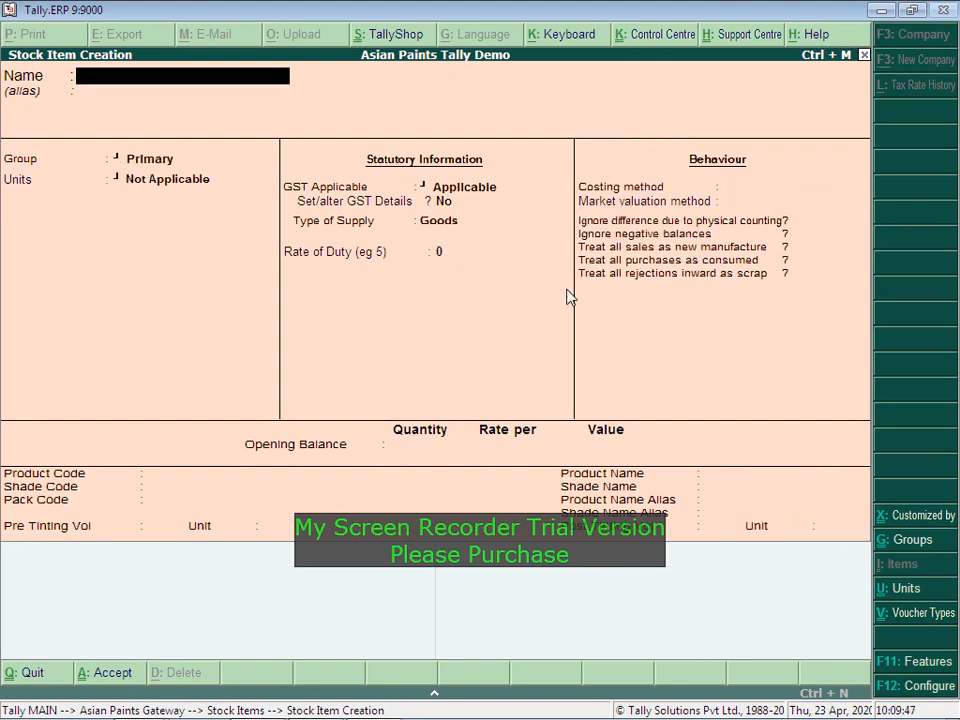
Step: Name the new item White Putty under Primary and begin a KG unit
text(White Putty)
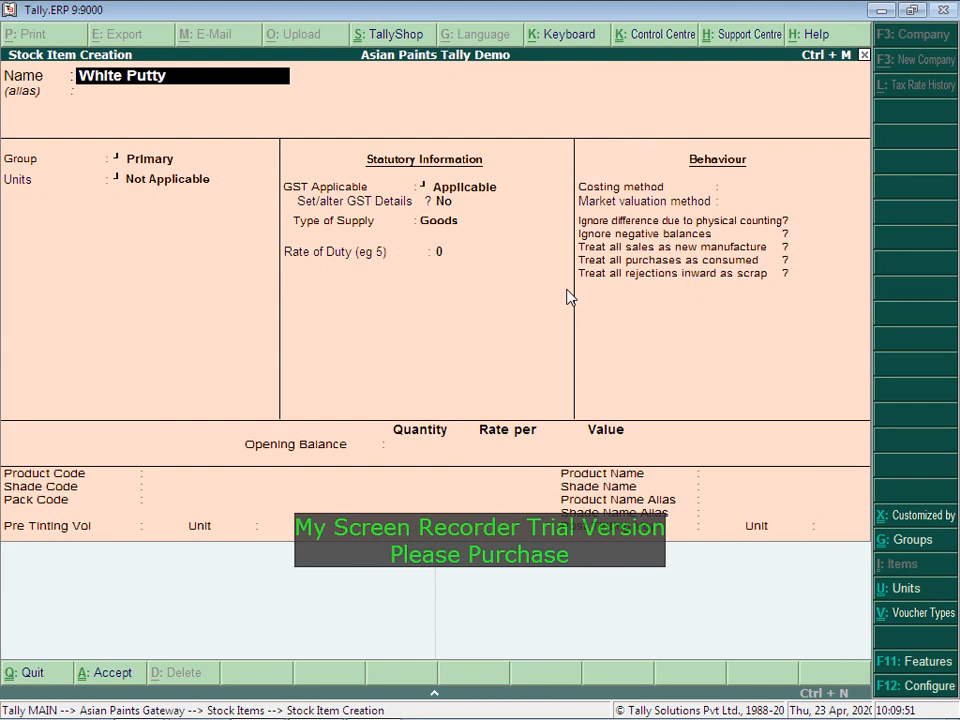
key(Return)
key(Return)
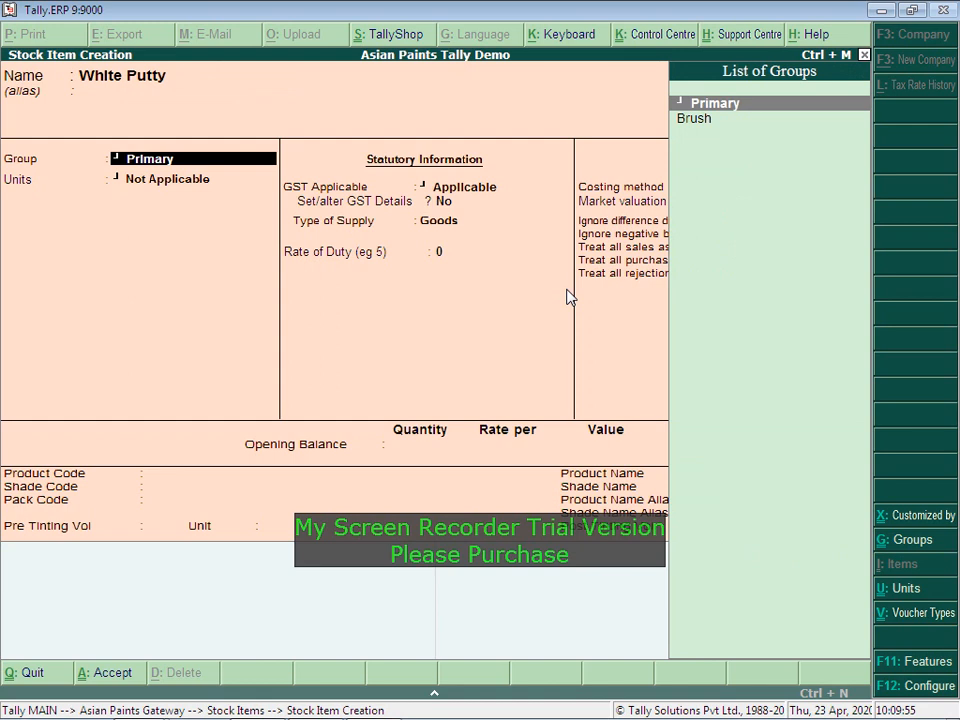
key(Return)
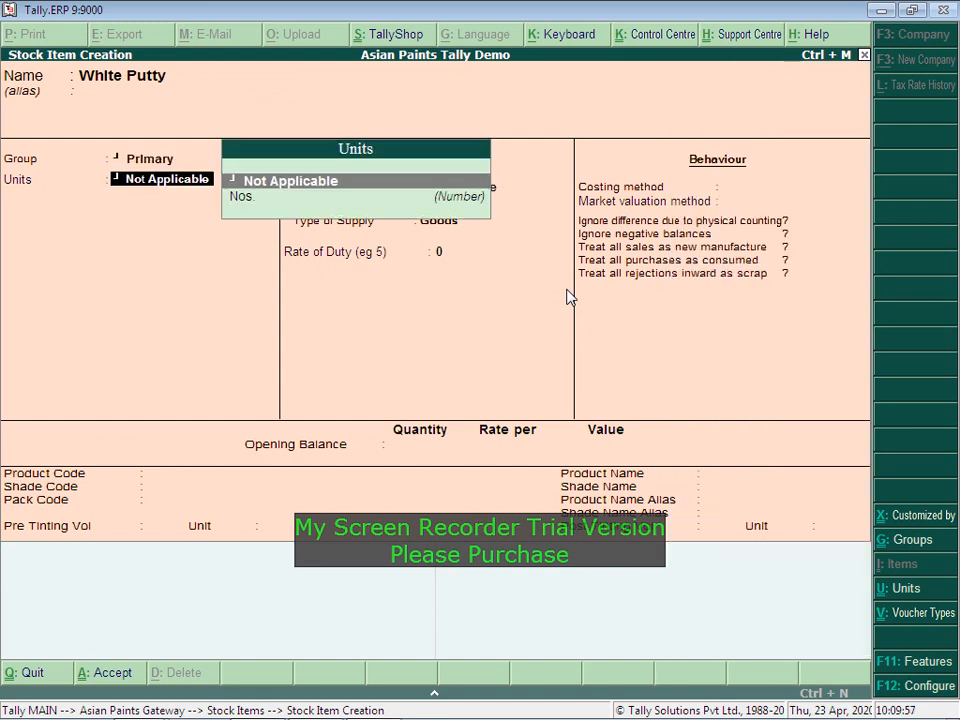
key(alt+c)
text(KG)
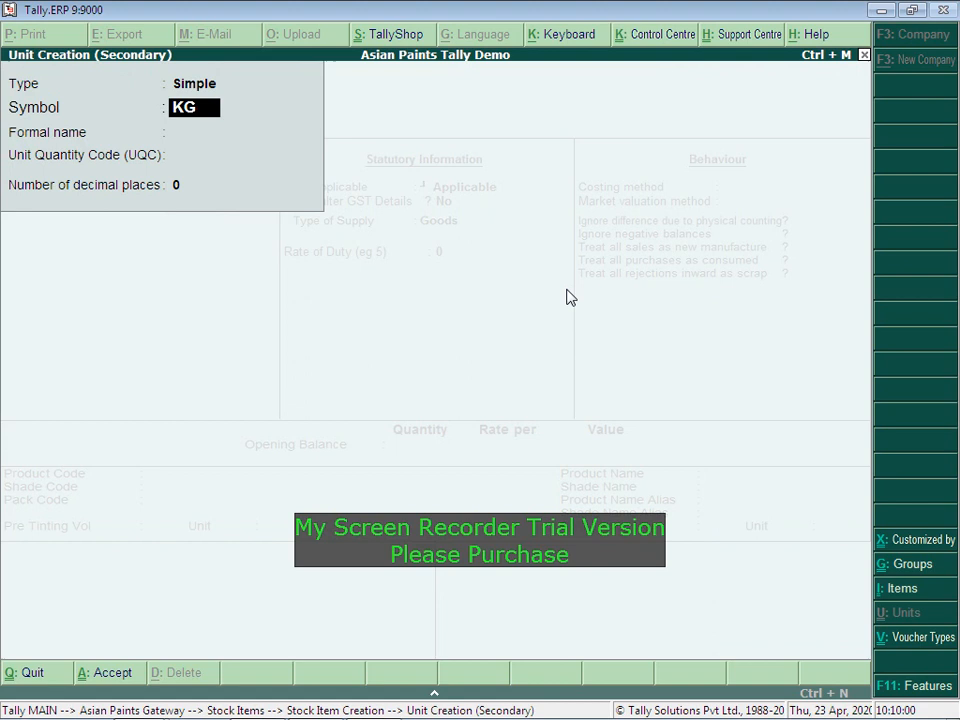
key(Return)
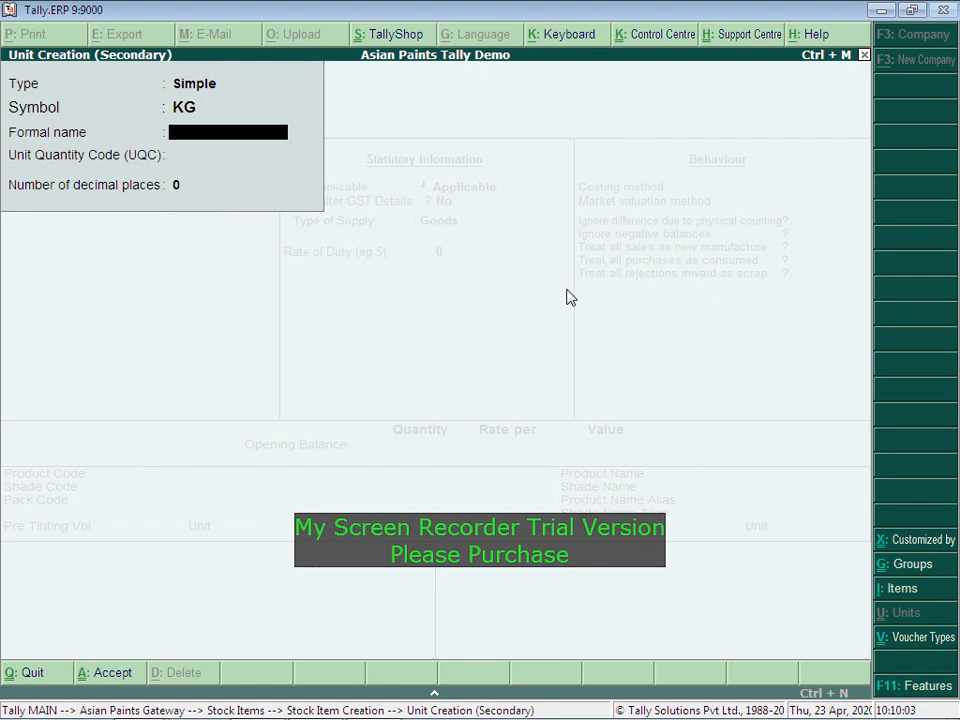
Step: Code the KG unit KGS-KILOGRAMS, save White Putty, and quit to the Gateway
key(Return)
text(k)
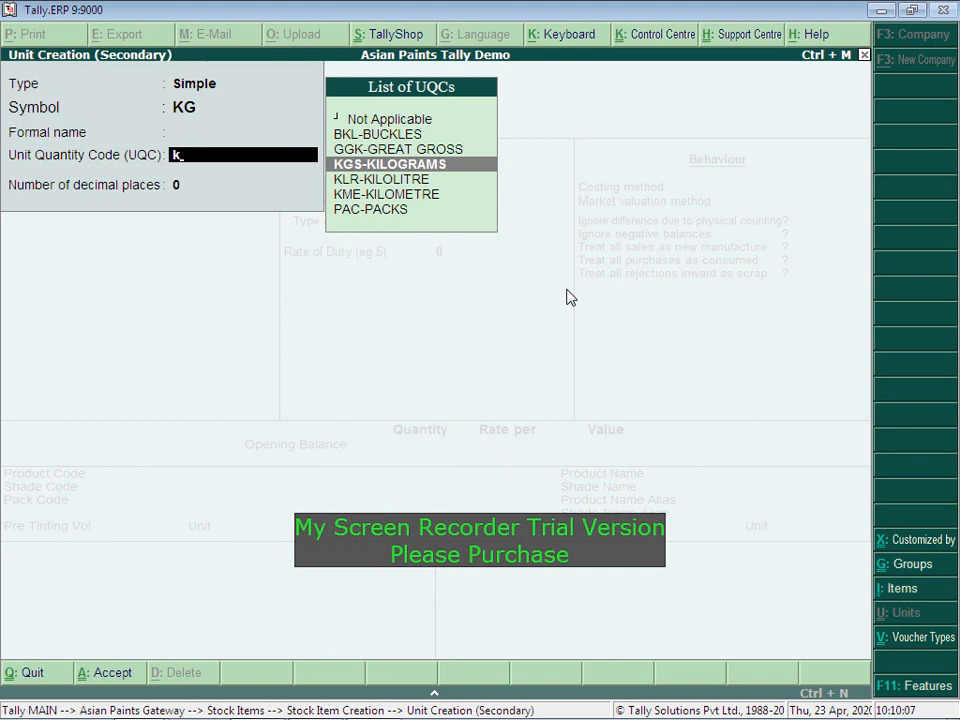
key(Return)
key(Return)
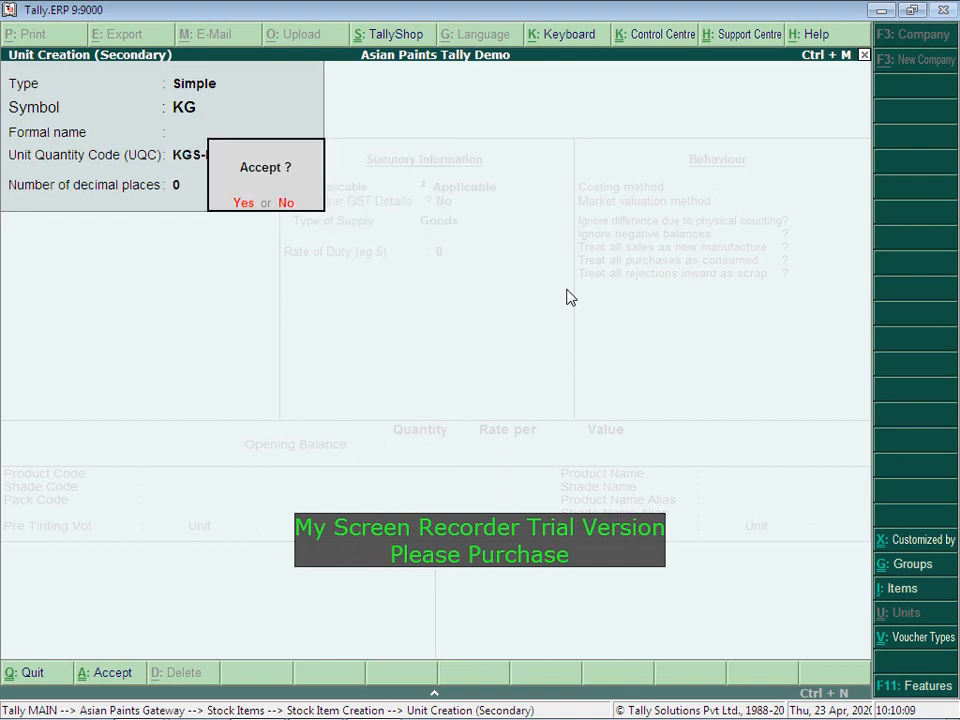
key(Return)
key(Return)
key(Return)
key(Return)
key(Return)
key(Return)
key(Return)
key(Return)
key(Return)
key(Return)
key(Return)
key(Return)
key(Return)
key(Return)
key(Return)
key(Return)
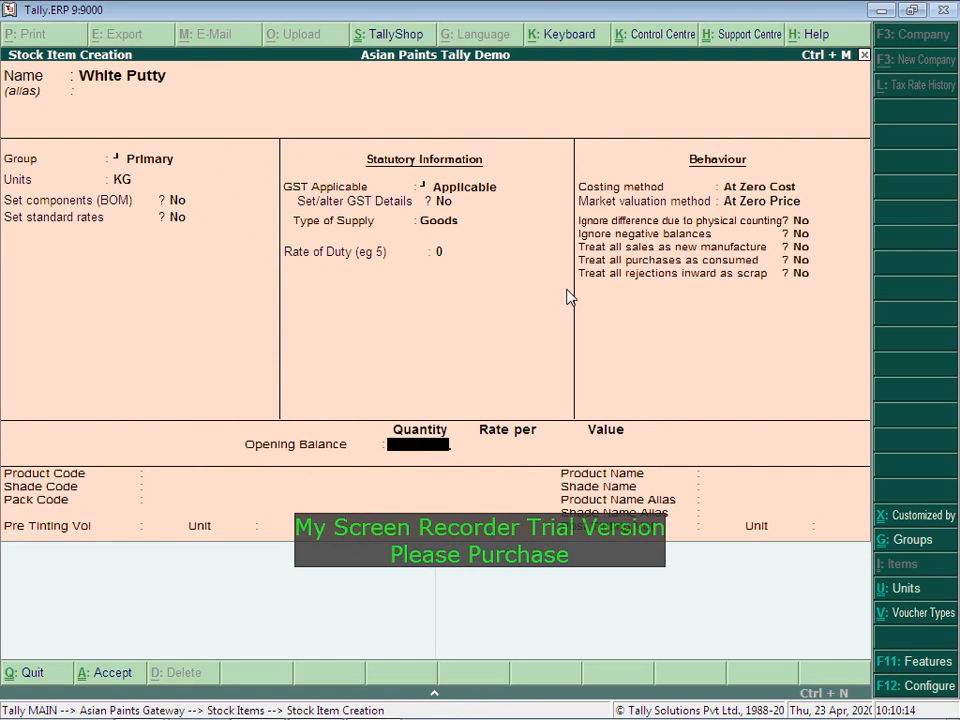
key(Return)
key(Escape)
key(Return)
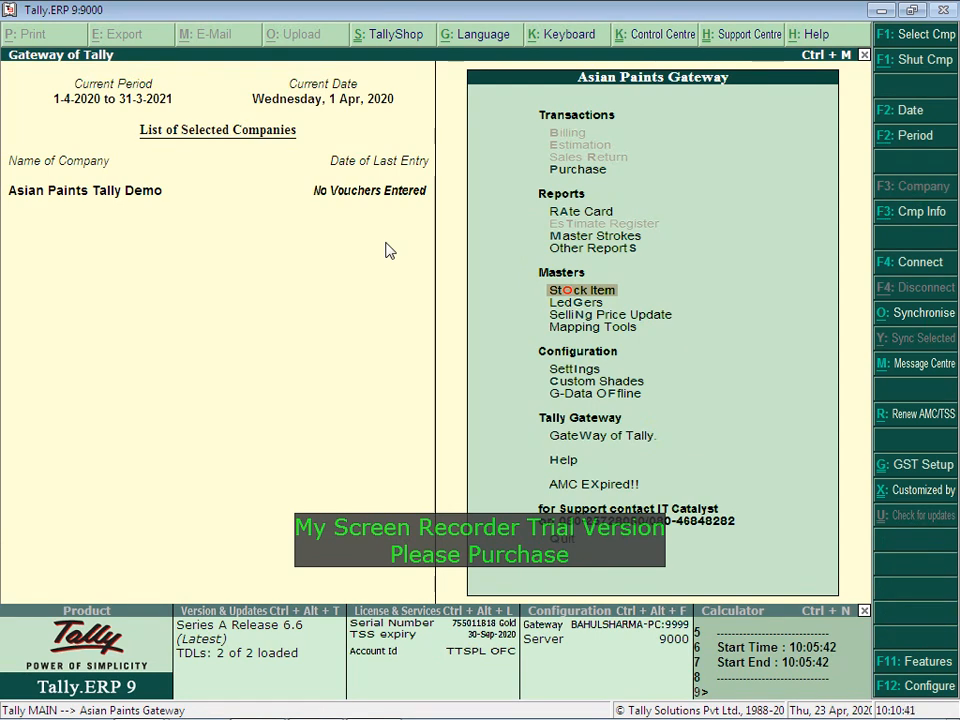
Step: In the sales transaction configuration, set Shade Code Billing to Yes
key(Down)
key(Down)
key(Down)
key(Down)
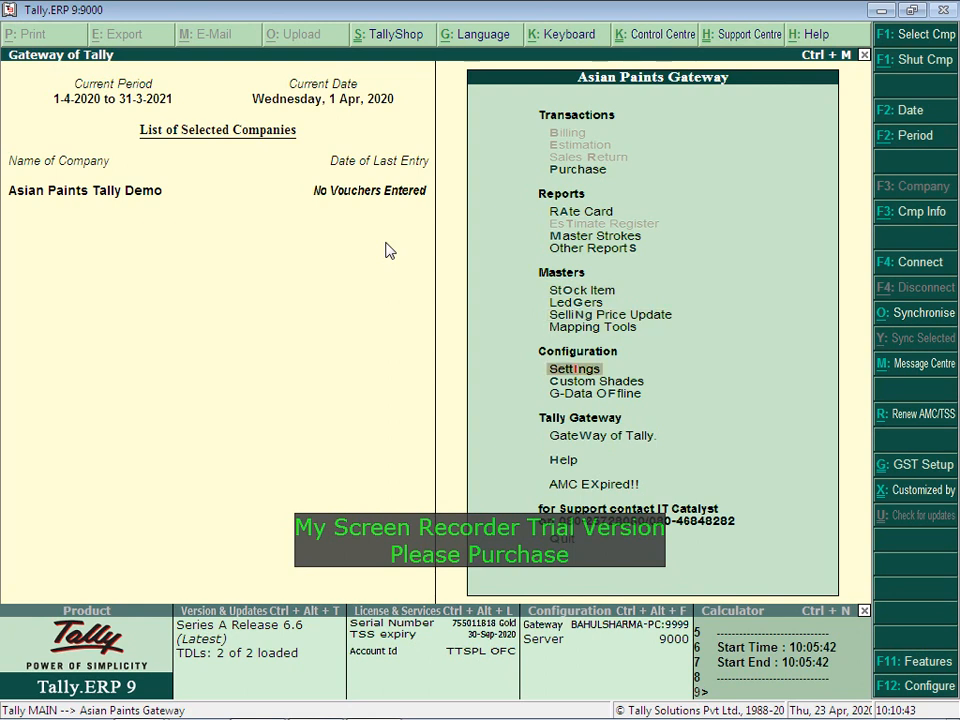
key(Return)
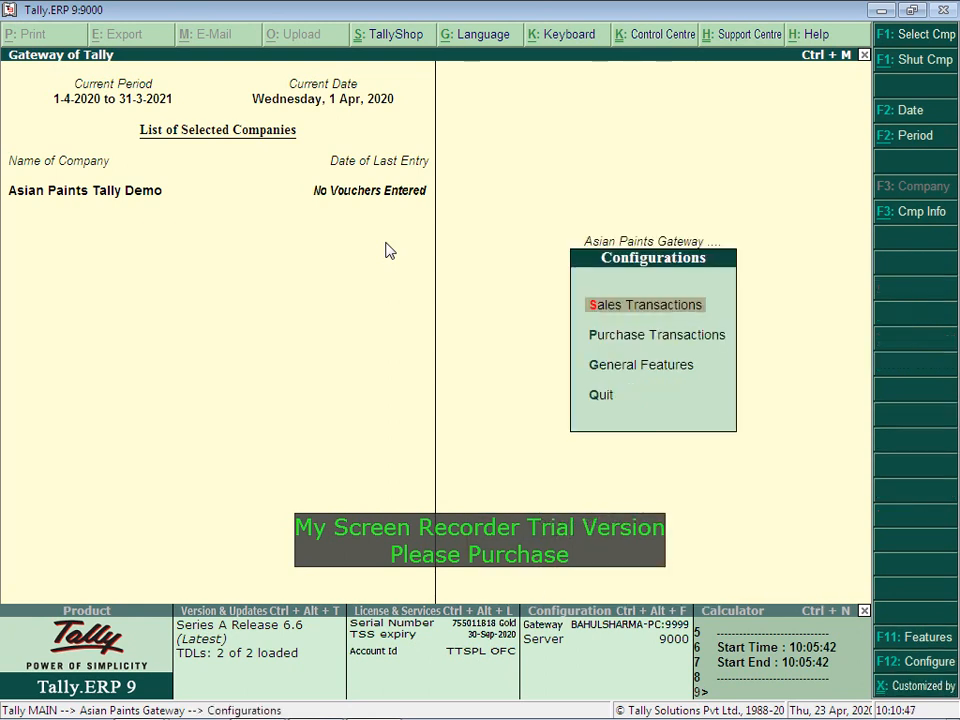
key(Return)
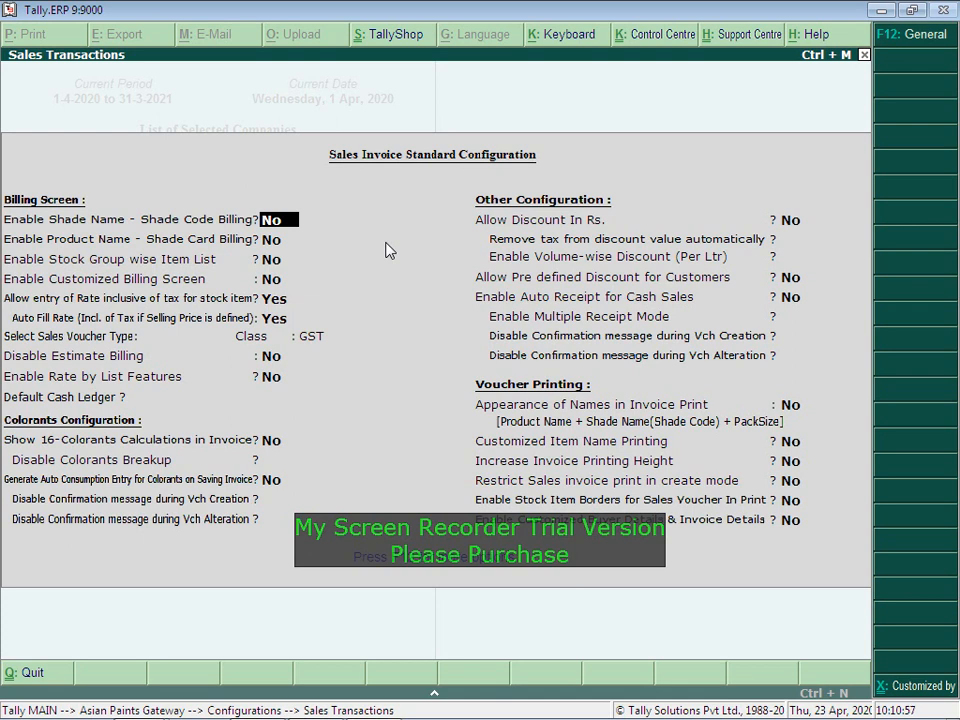
text(y)
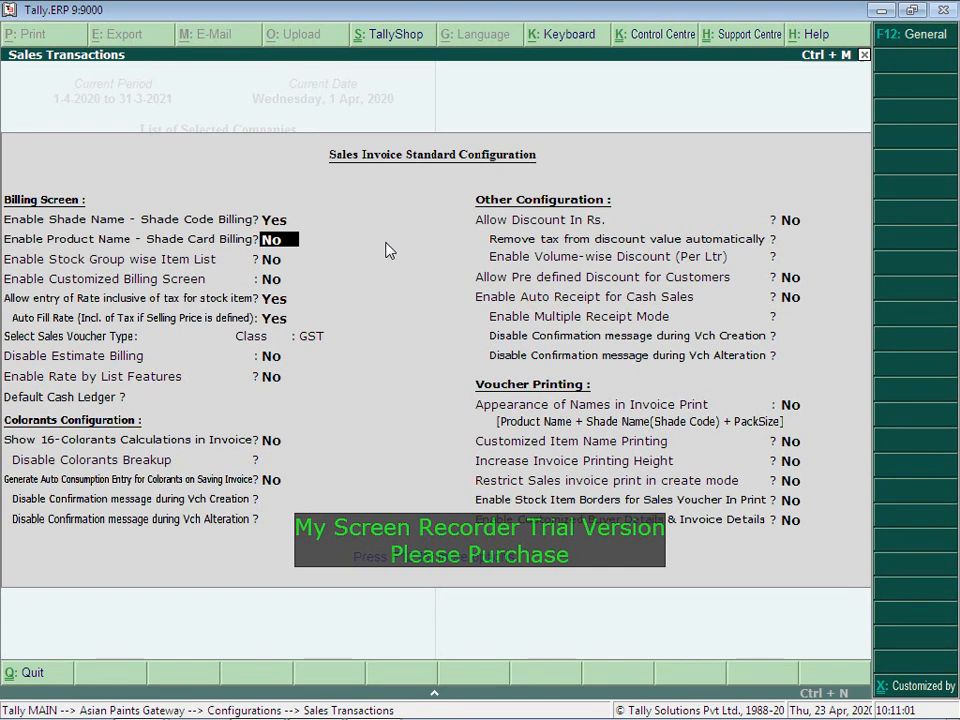
key(Return)
key(Return)
key(Return)
key(Return)
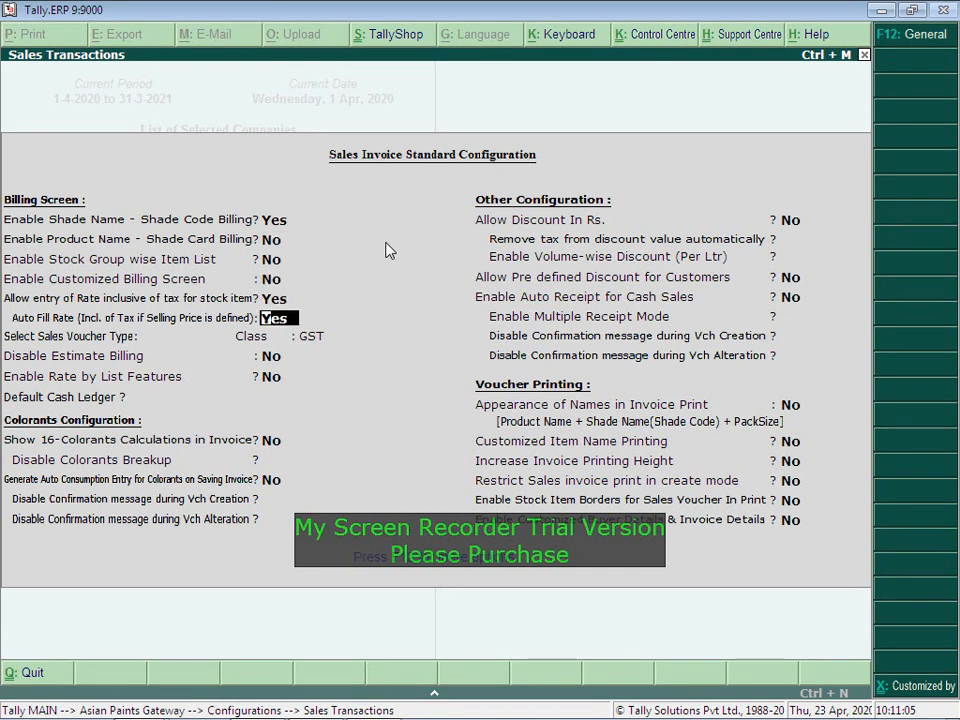
key(Up)
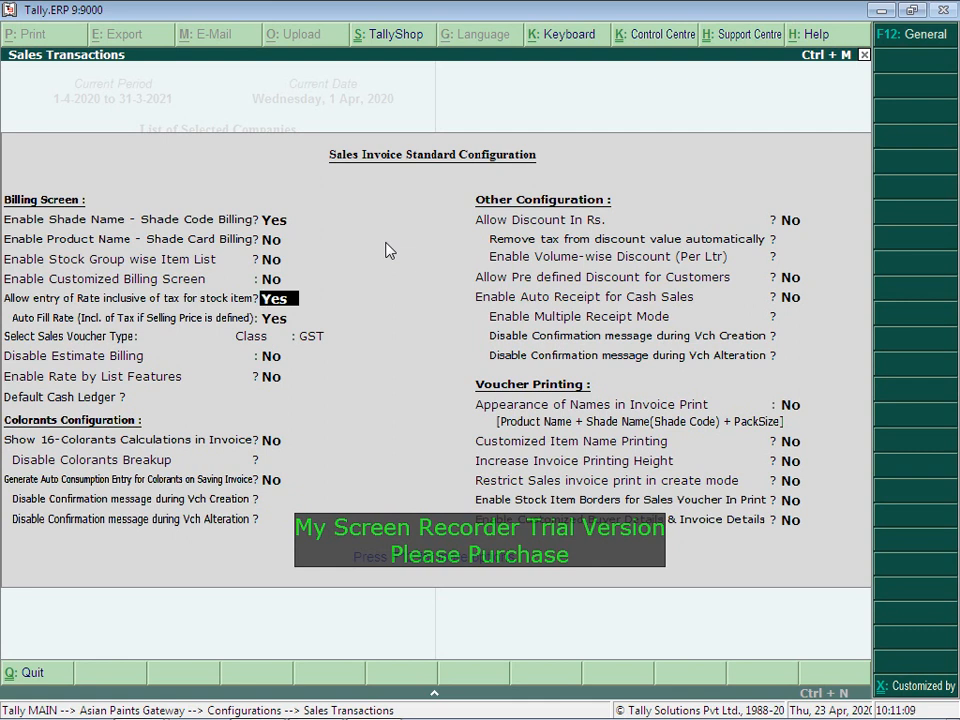
key(Return)
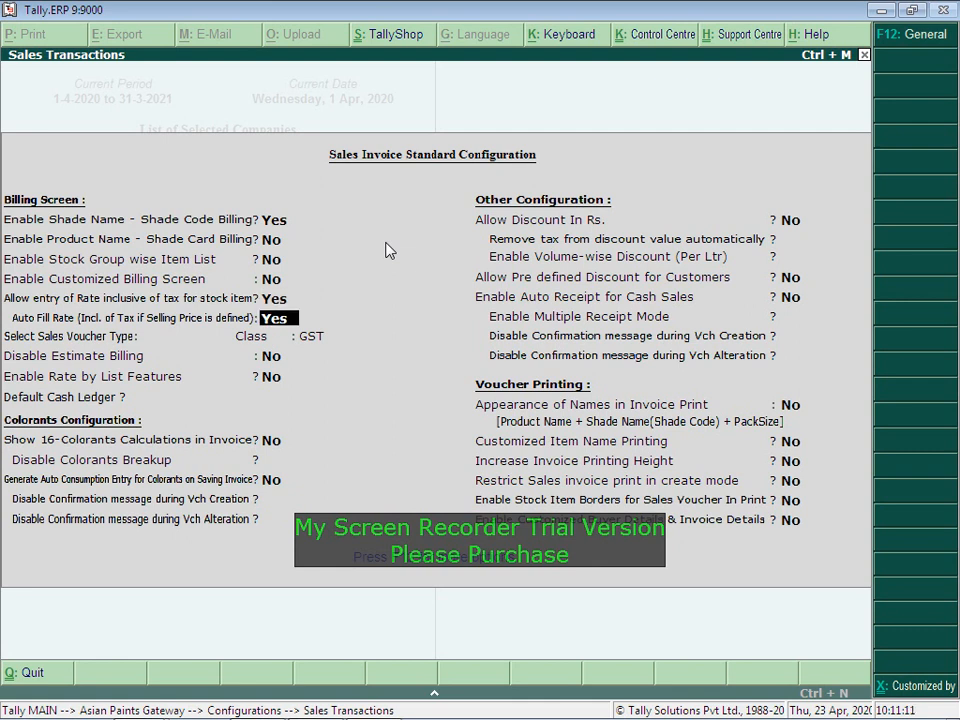
Step: Choose Sales voucher type, GST class and Cash as default ledger, then save the configuration
key(Return)
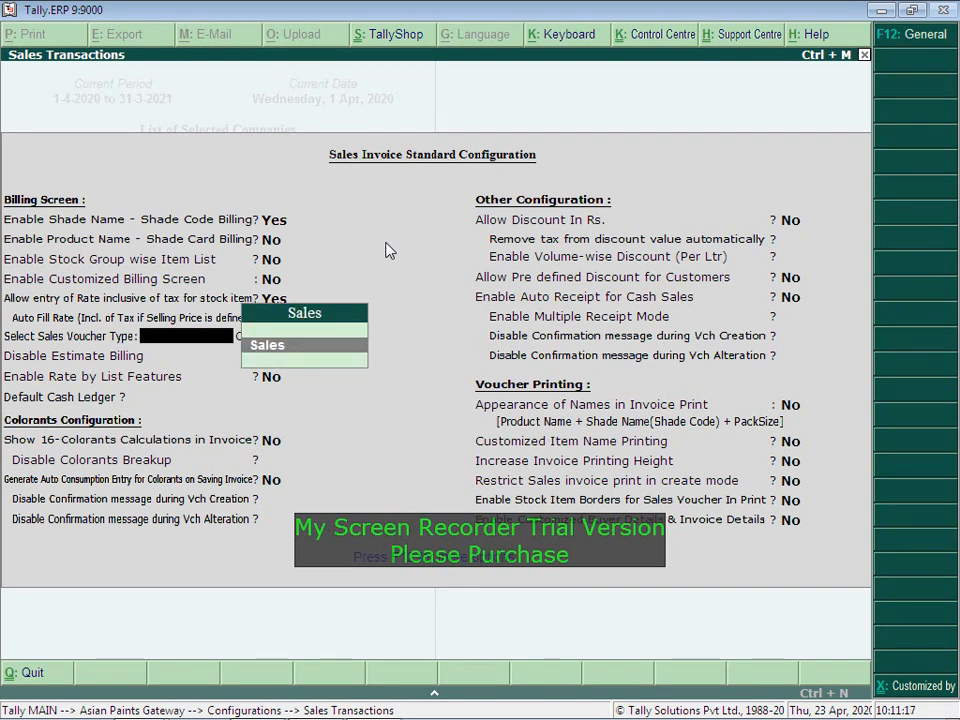
key(Return)
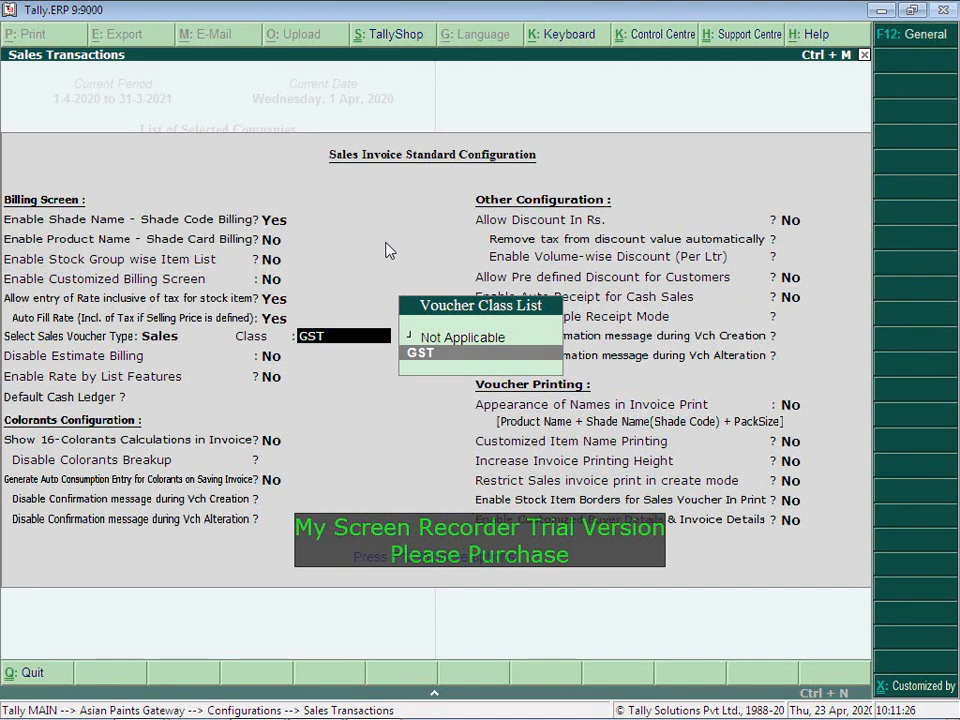
key(Return)
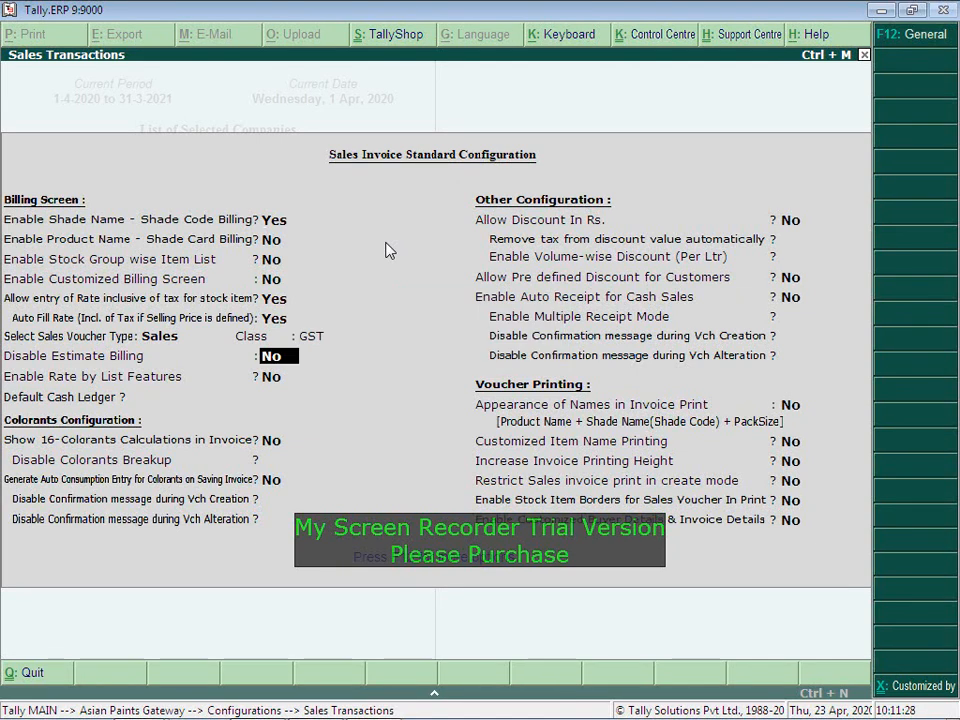
key(Return)
key(Return)
key(Return)
key(Return)
key(Return)
key(Return)
key(Return)
key(Return)
key(Return)
key(Return)
key(Return)
key(Return)
key(Return)
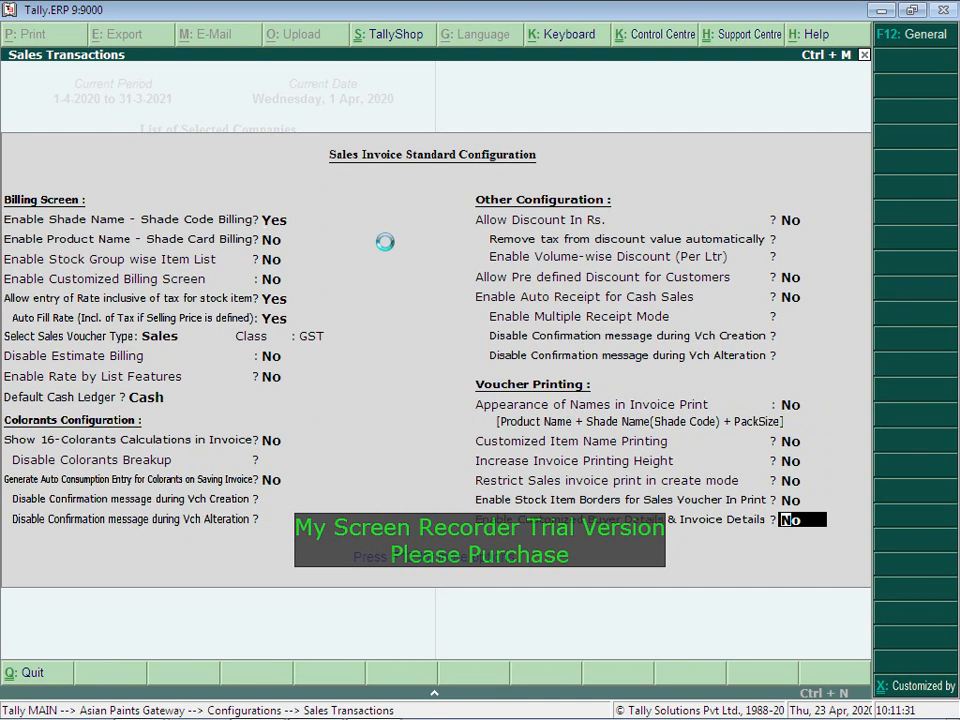
key(Return)
key(Escape)
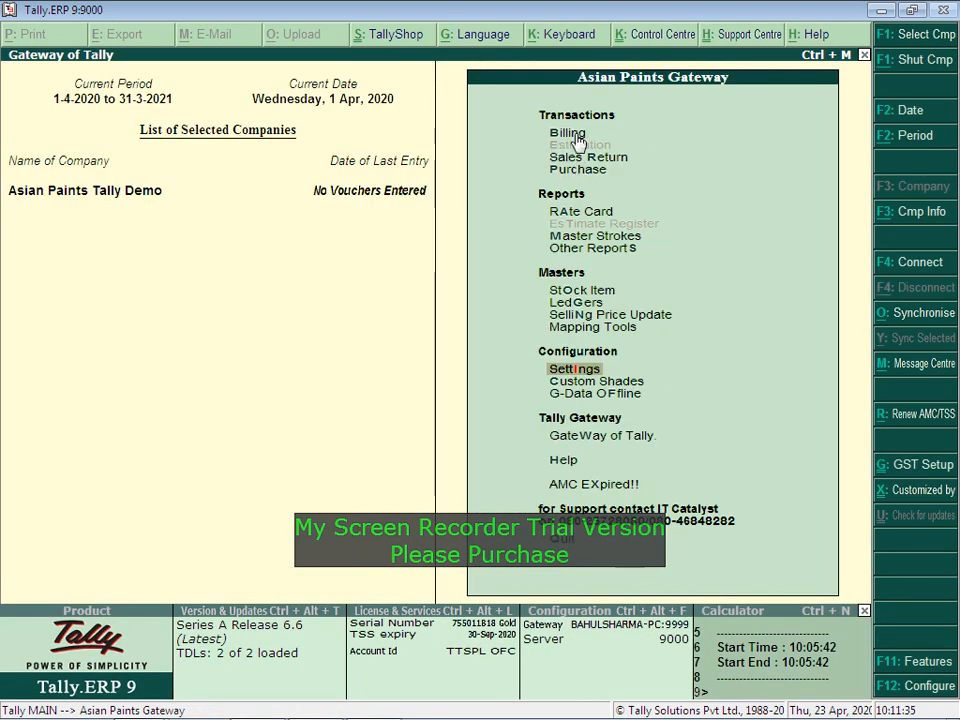
click(577, 140)
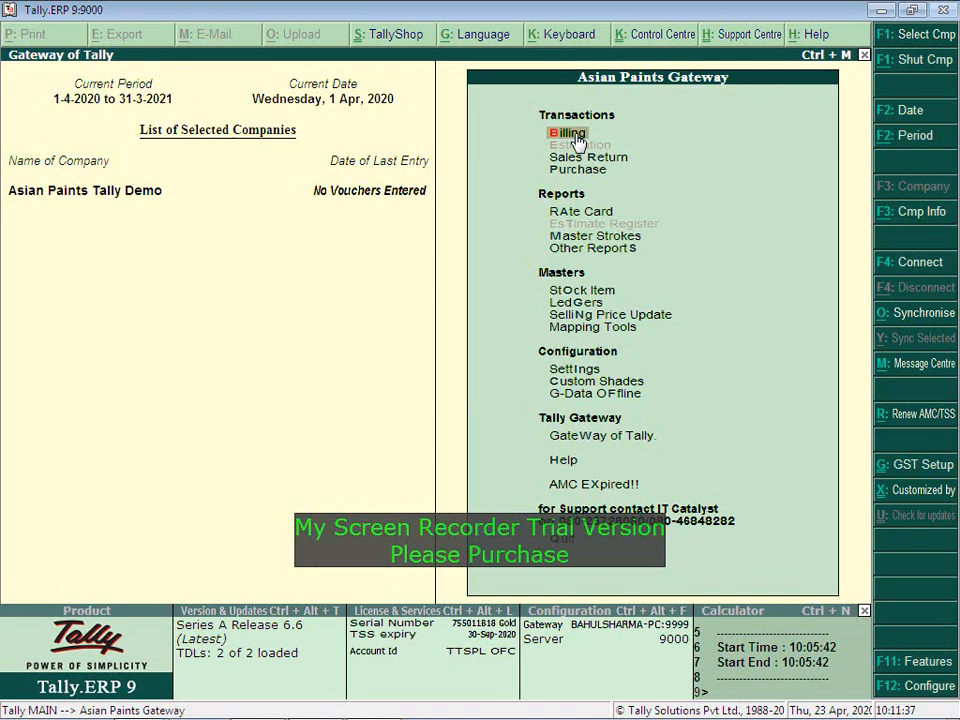